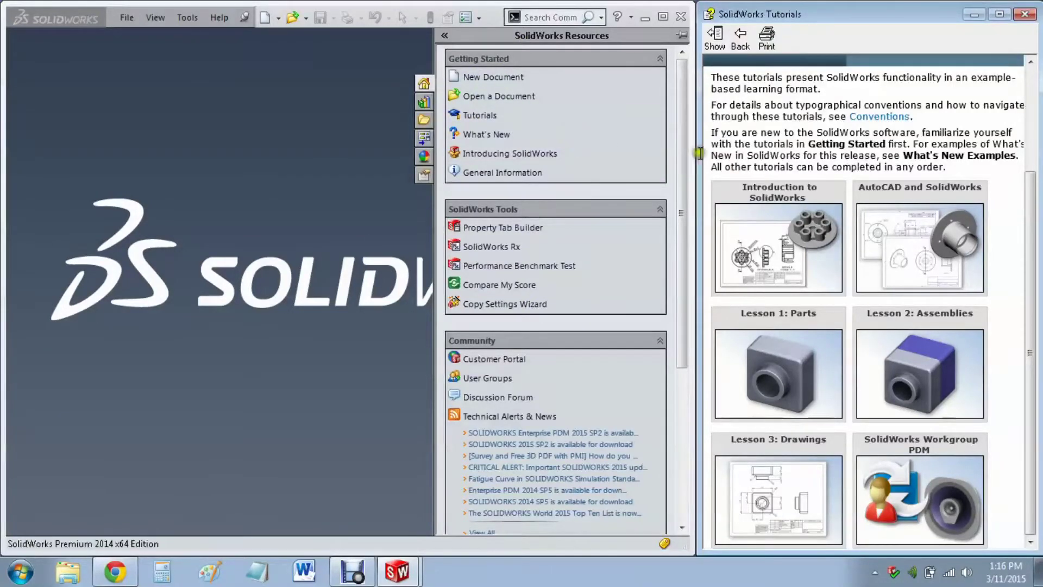
Open the 'Using a 3D Sketch to Create an Oven Rack Frame' lesson from All Tutorials > 3D Sketching.
{"action": "left_click", "coordinate": [771, 190]}
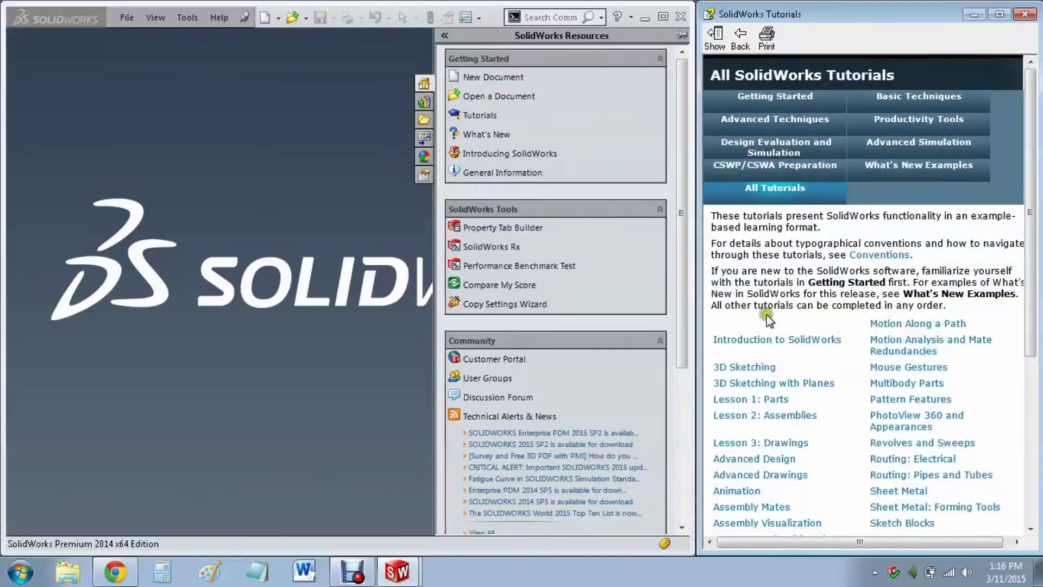
{"action": "left_click", "coordinate": [741, 367]}
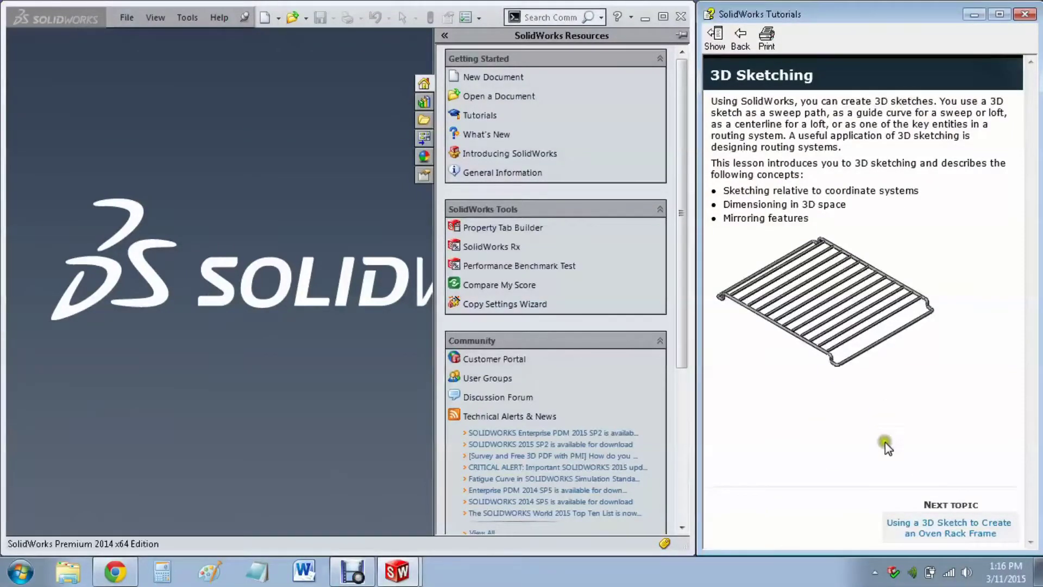
{"action": "left_click", "coordinate": [930, 535]}
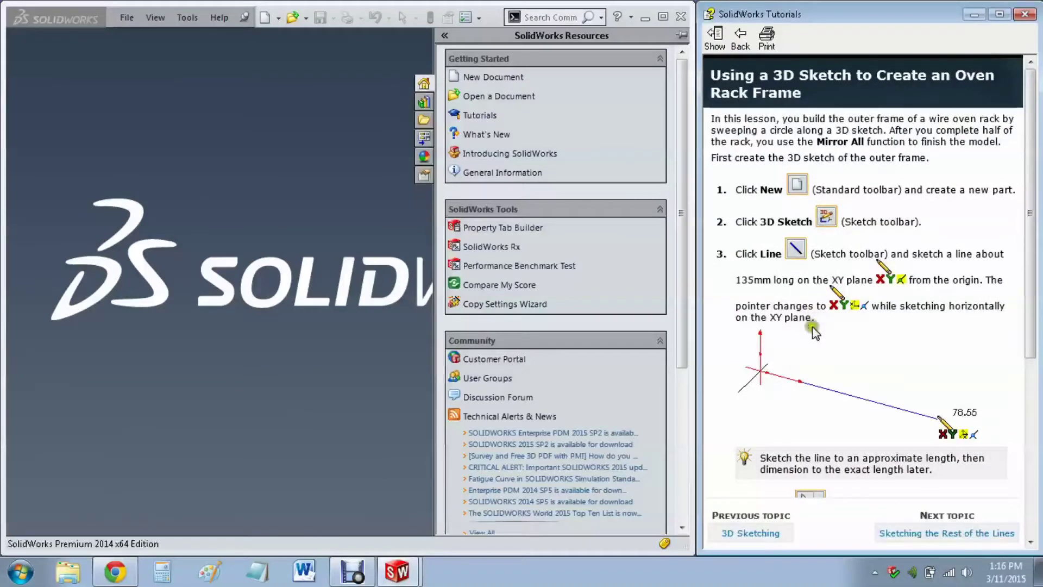
Create a new part, Part1, from the ANSI METRIC template with MMGS units.
{"action": "left_click", "coordinate": [129, 54]}
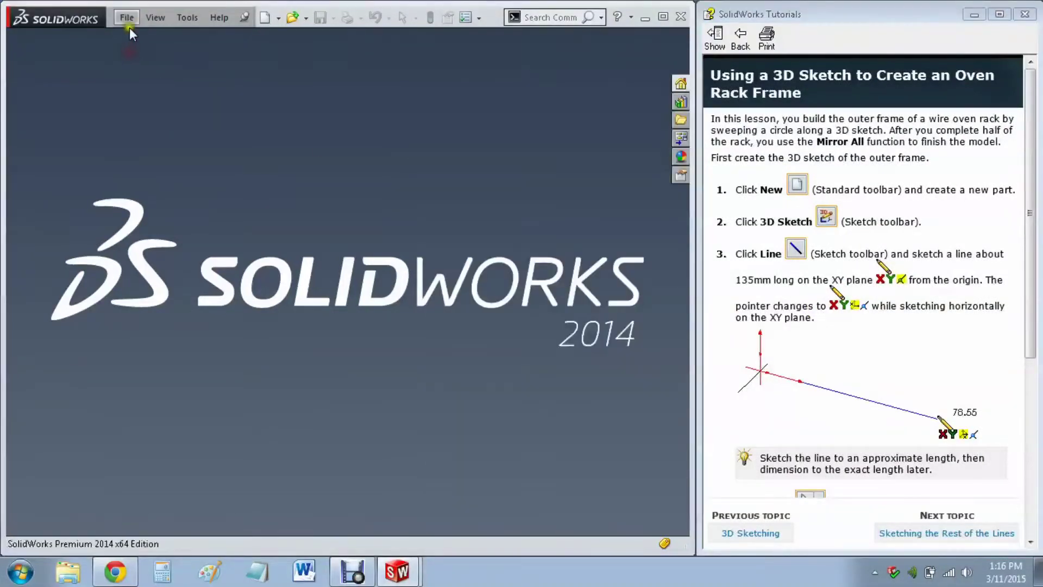
{"action": "left_click", "coordinate": [126, 18]}
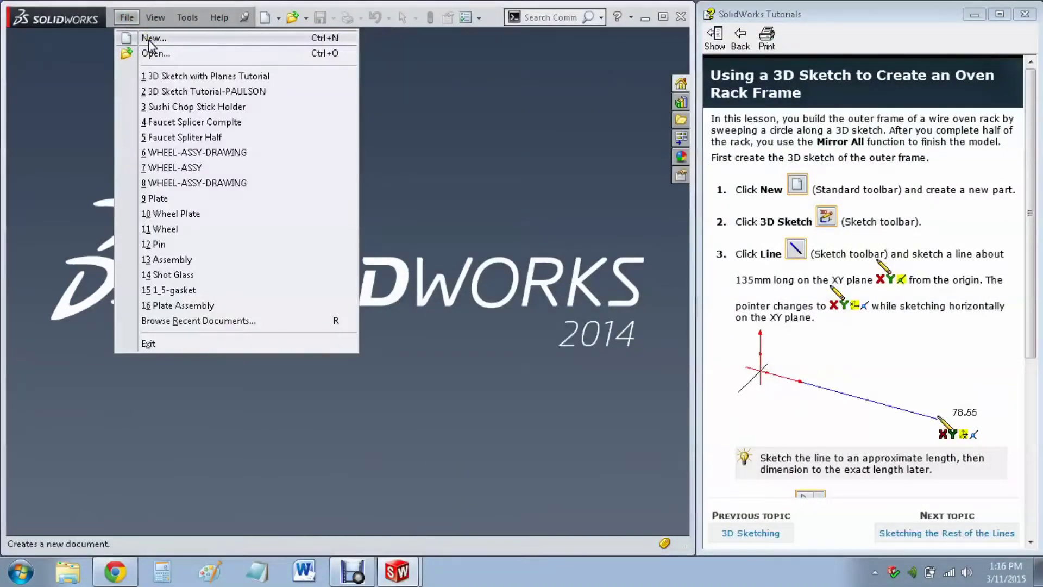
{"action": "left_click", "coordinate": [150, 39]}
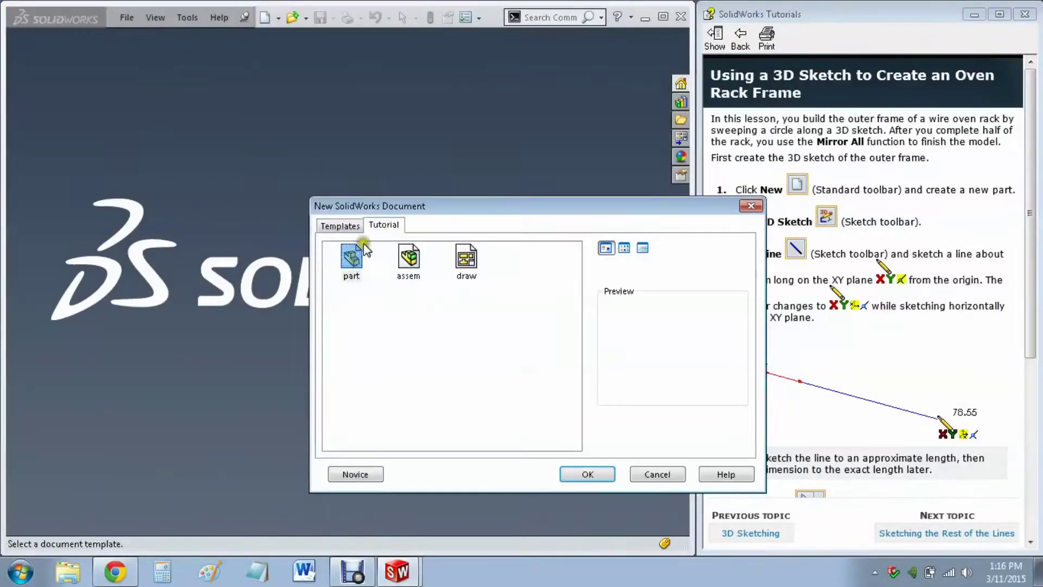
{"action": "left_click", "coordinate": [340, 225]}
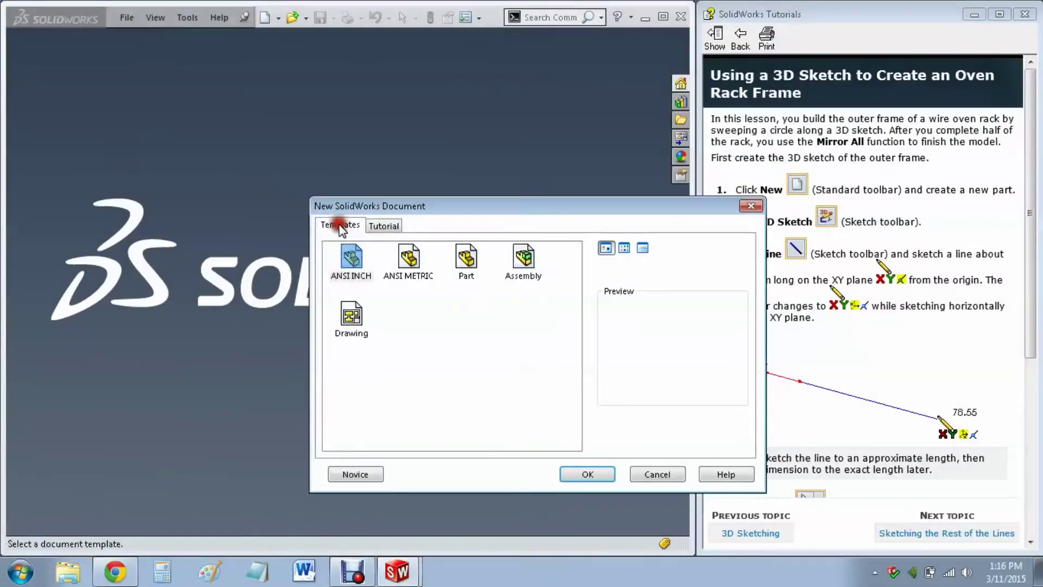
{"action": "left_click", "coordinate": [352, 261]}
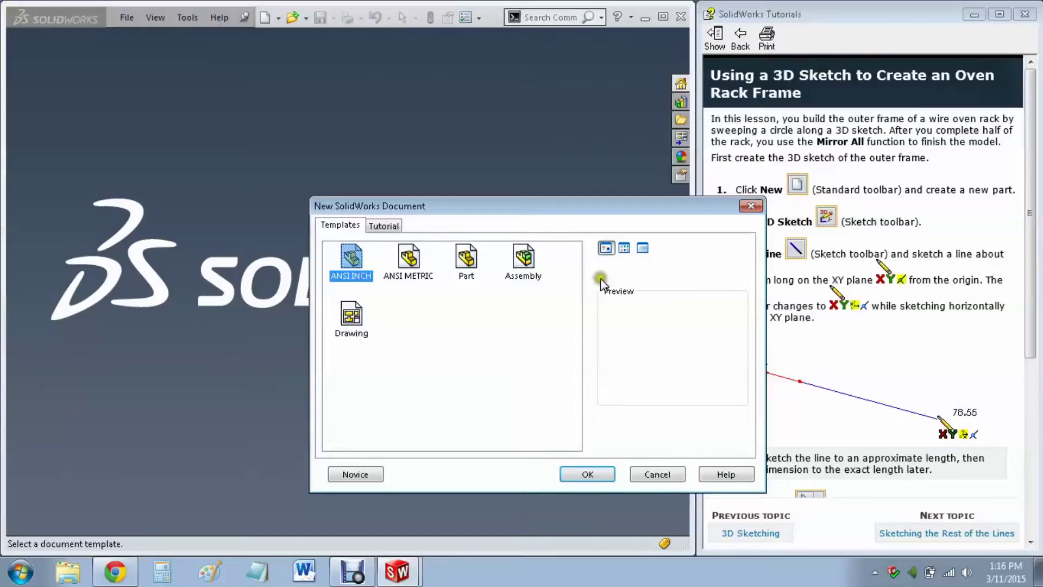
{"action": "left_click", "coordinate": [410, 264]}
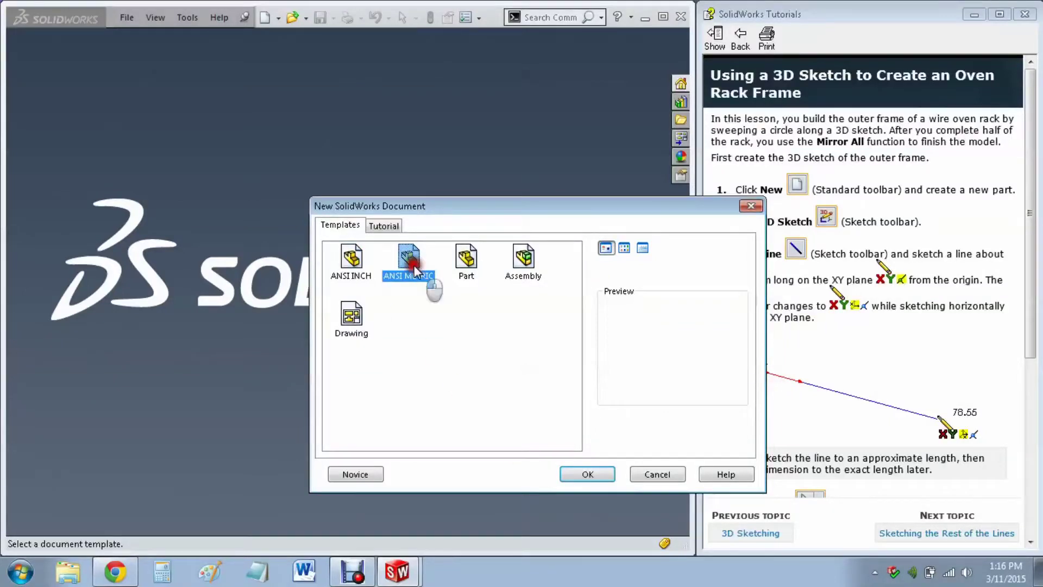
{"action": "left_click", "coordinate": [595, 475]}
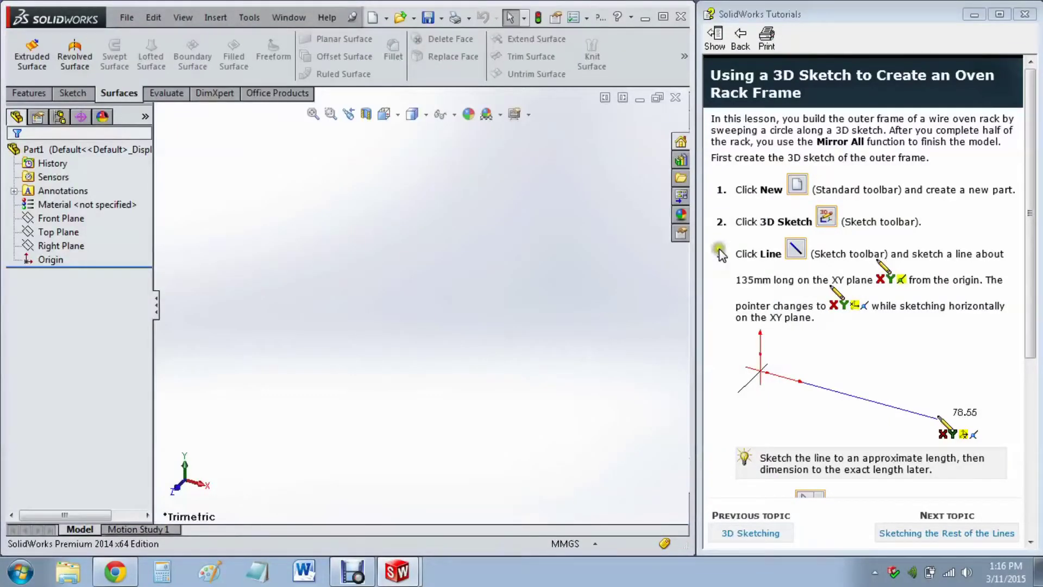
Start a 3D sketch and draw one line from the origin along X.
{"action": "left_click", "coordinate": [72, 94]}
{"action": "left_click", "coordinate": [27, 76]}
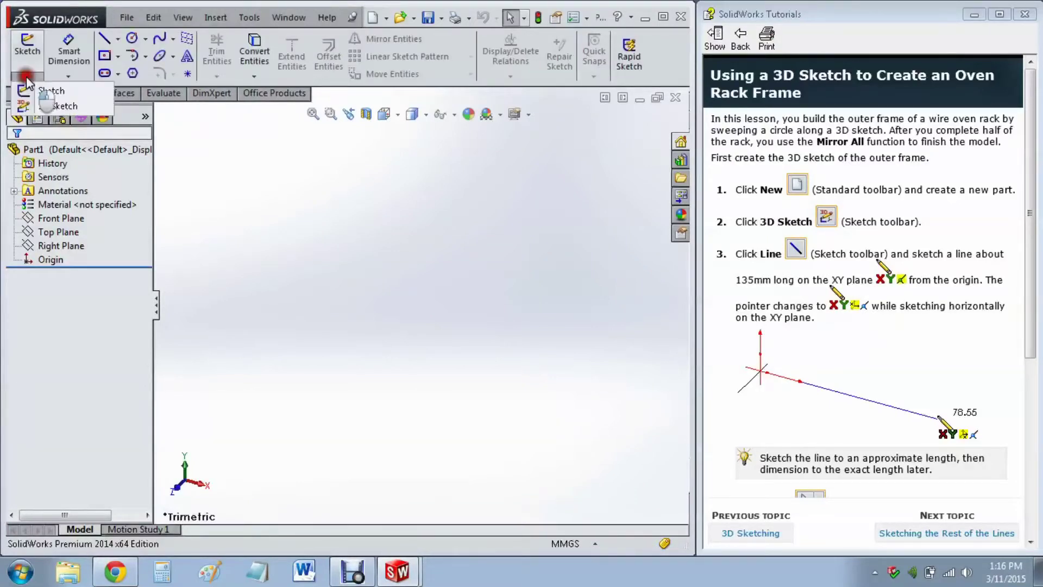
{"action": "left_click", "coordinate": [48, 102]}
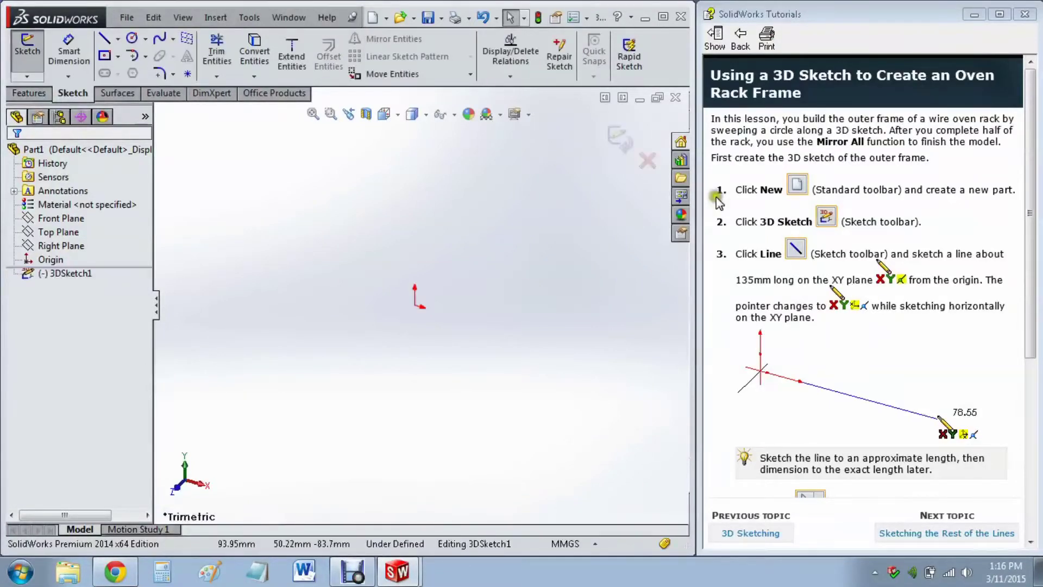
{"action": "left_click", "coordinate": [105, 41]}
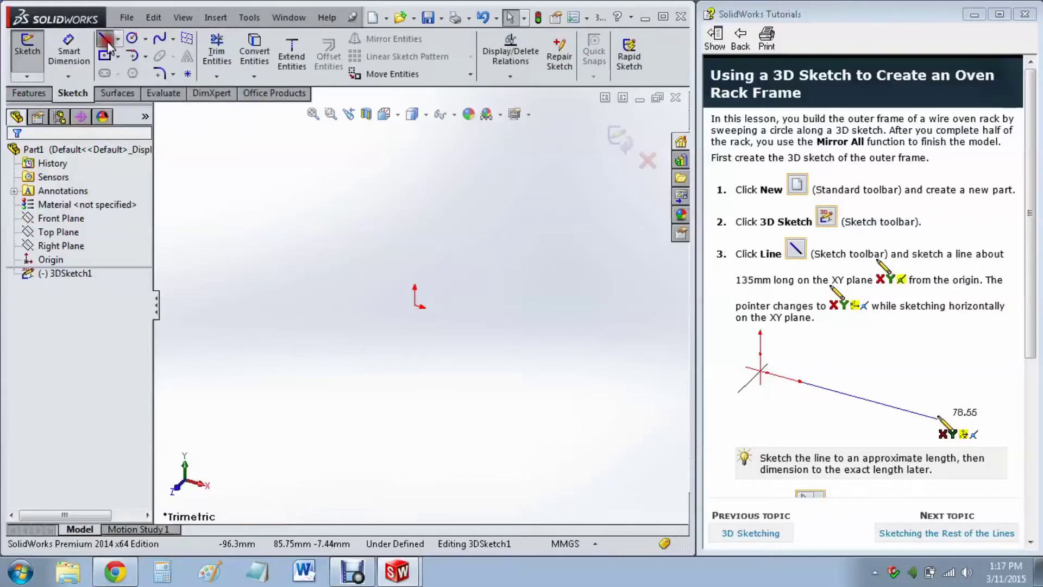
{"action": "left_click", "coordinate": [415, 306]}
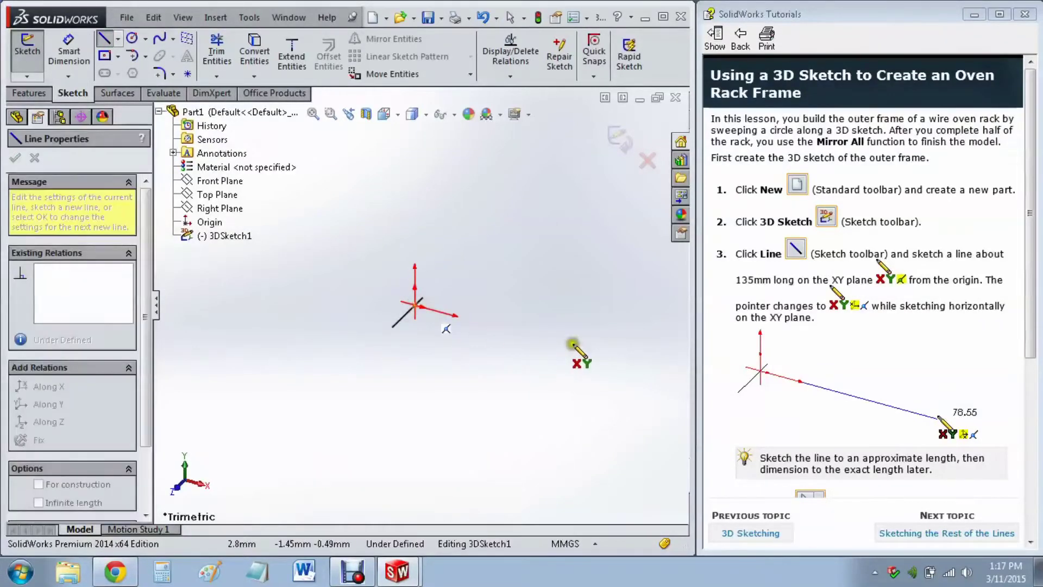
{"action": "left_click", "coordinate": [596, 354]}
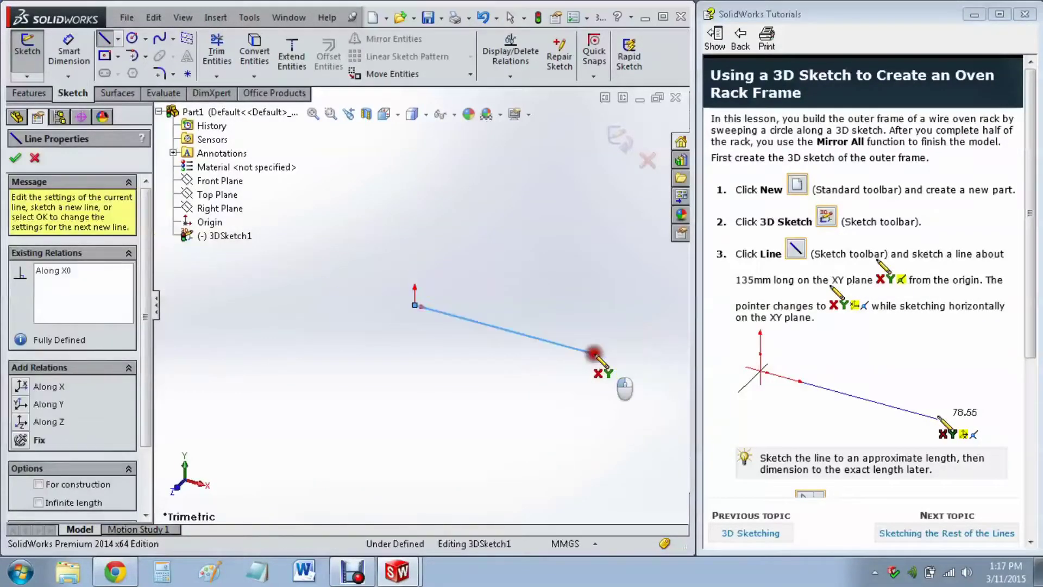
{"action": "double_click", "coordinate": [552, 435]}
Dimension the line to 135 mm so the sketch is fully defined.
{"action": "left_click", "coordinate": [68, 50]}
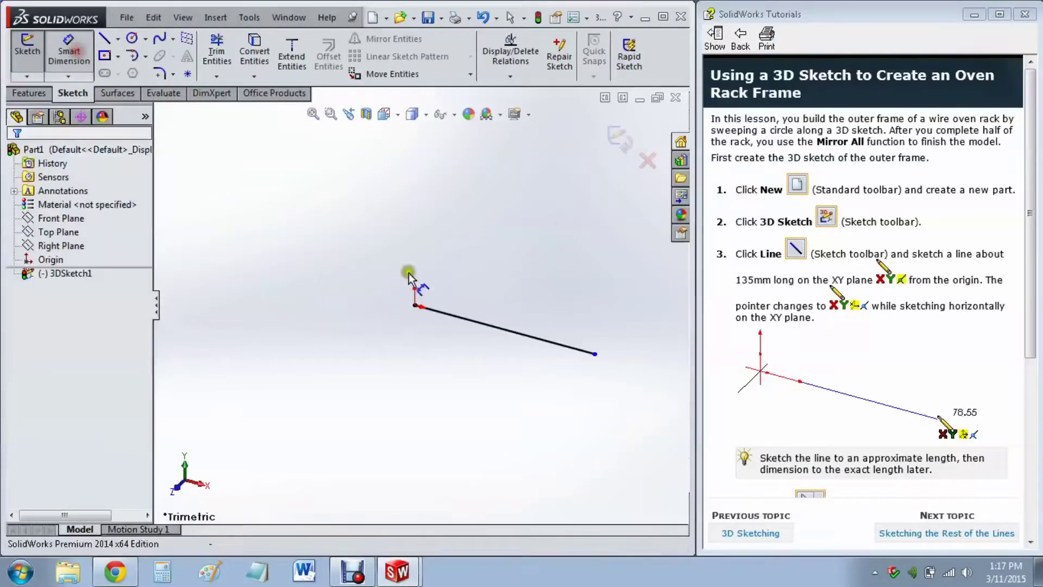
{"action": "left_click", "coordinate": [534, 304]}
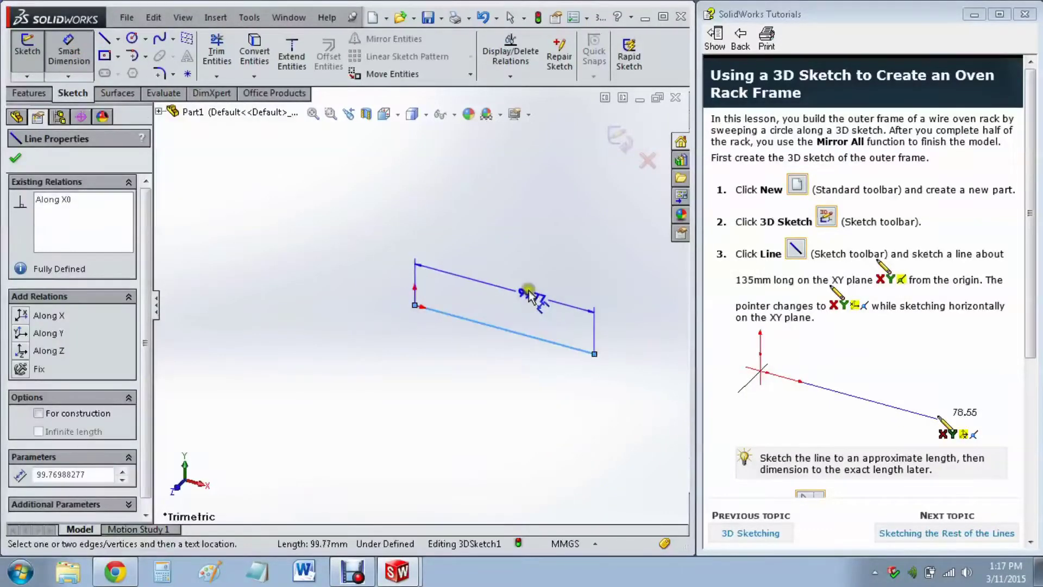
{"action": "left_click", "coordinate": [543, 228]}
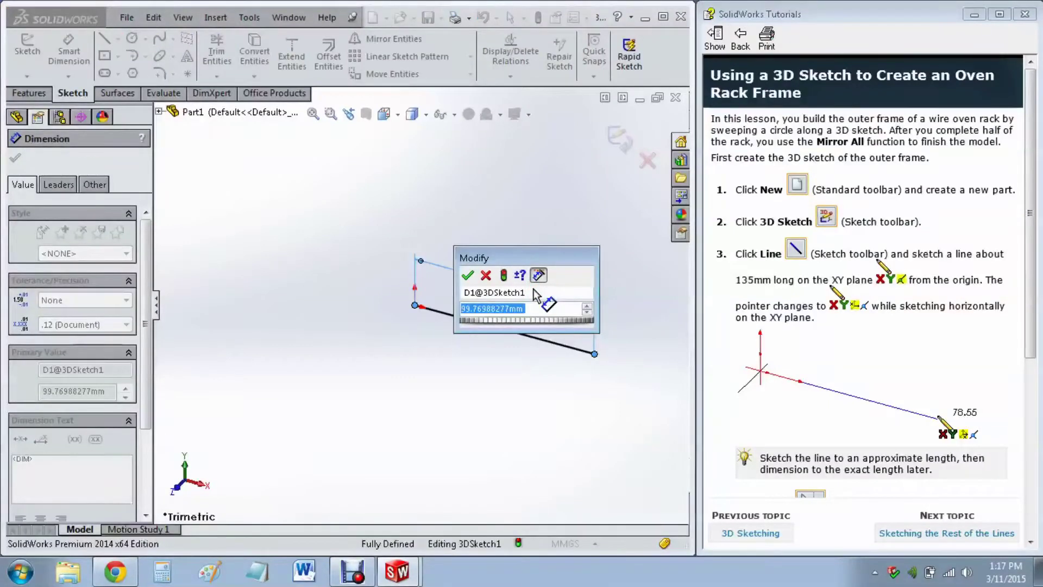
{"action": "type", "text": "135"}
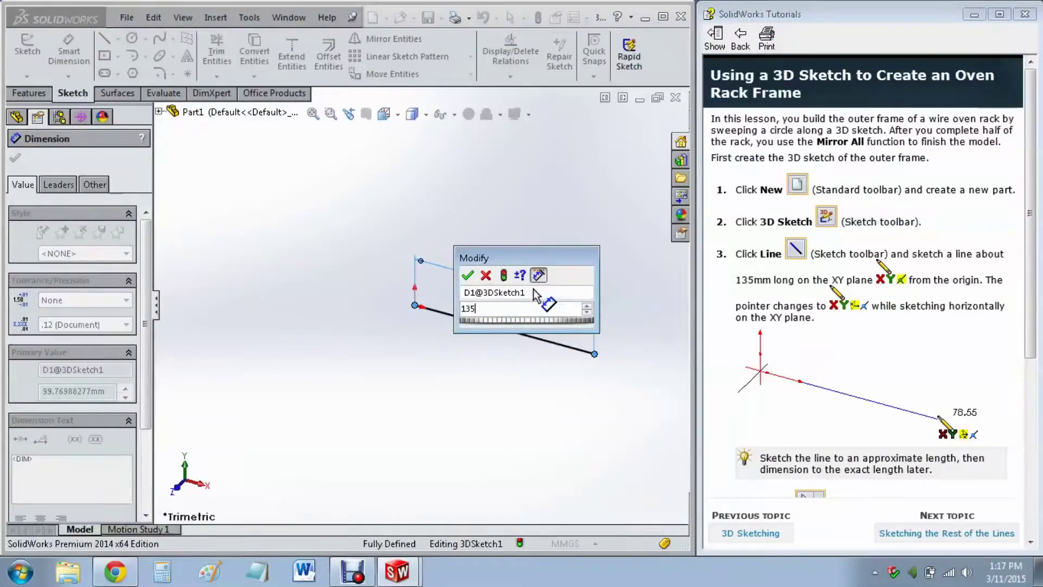
{"action": "key", "text": "Return"}
{"action": "left_click_drag", "start_coordinate": [530, 293], "coordinate": [504, 308]}
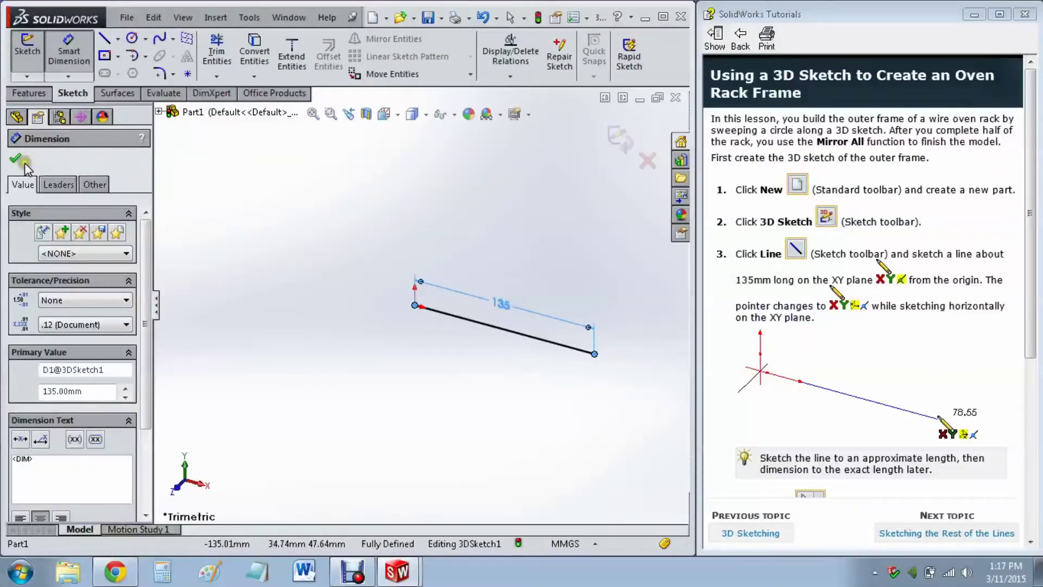
{"action": "left_click_drag", "start_coordinate": [1026, 238], "coordinate": [1024, 429]}
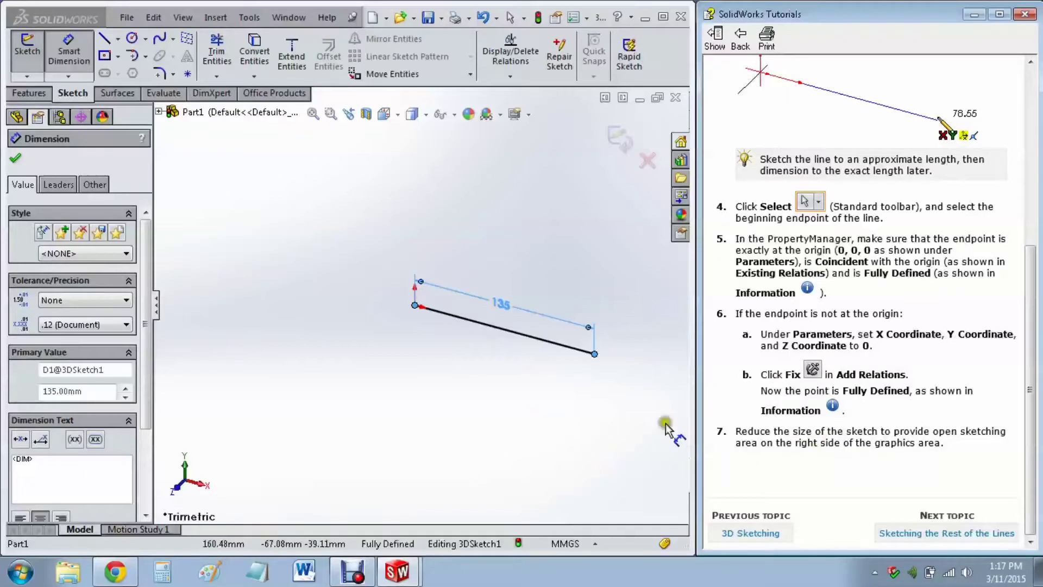
From the 135 mm line's end, sketch lines down Y, along X, then along Z on the YZ plane.
{"action": "left_click", "coordinate": [934, 534]}
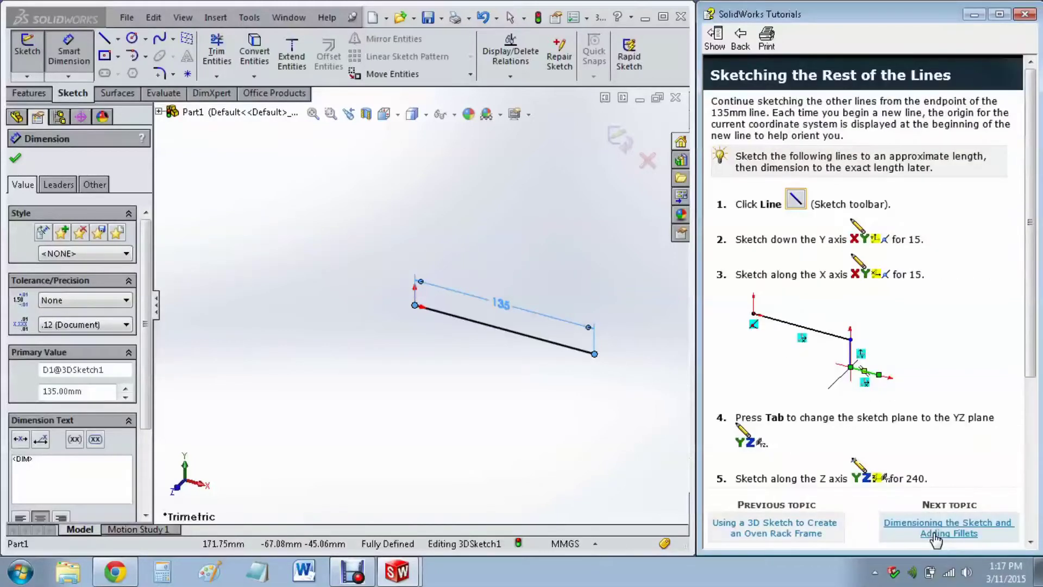
{"action": "left_click", "coordinate": [104, 38]}
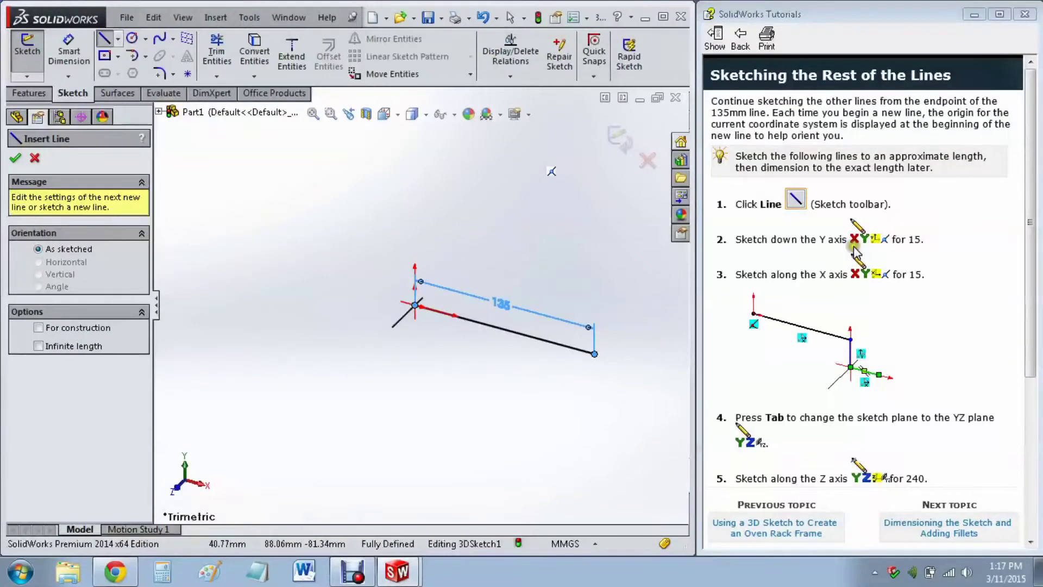
{"action": "left_click", "coordinate": [595, 354]}
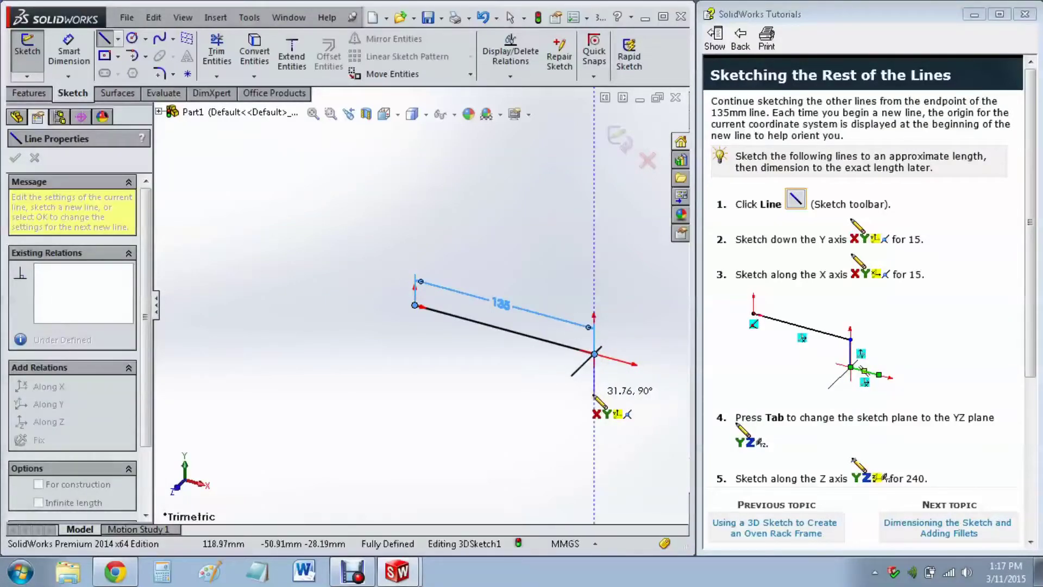
{"action": "left_click", "coordinate": [594, 380]}
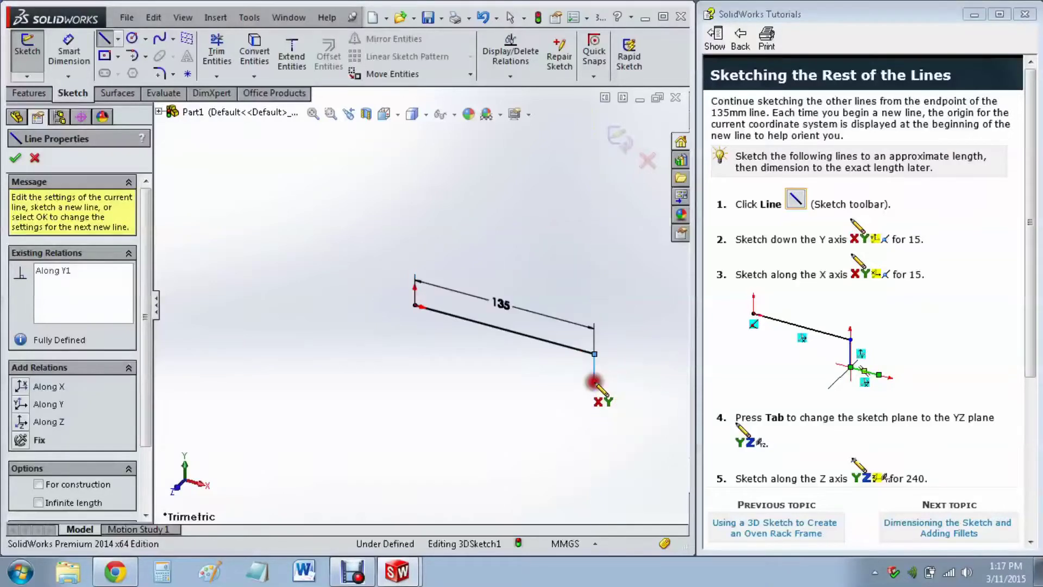
{"action": "double_click", "coordinate": [618, 388]}
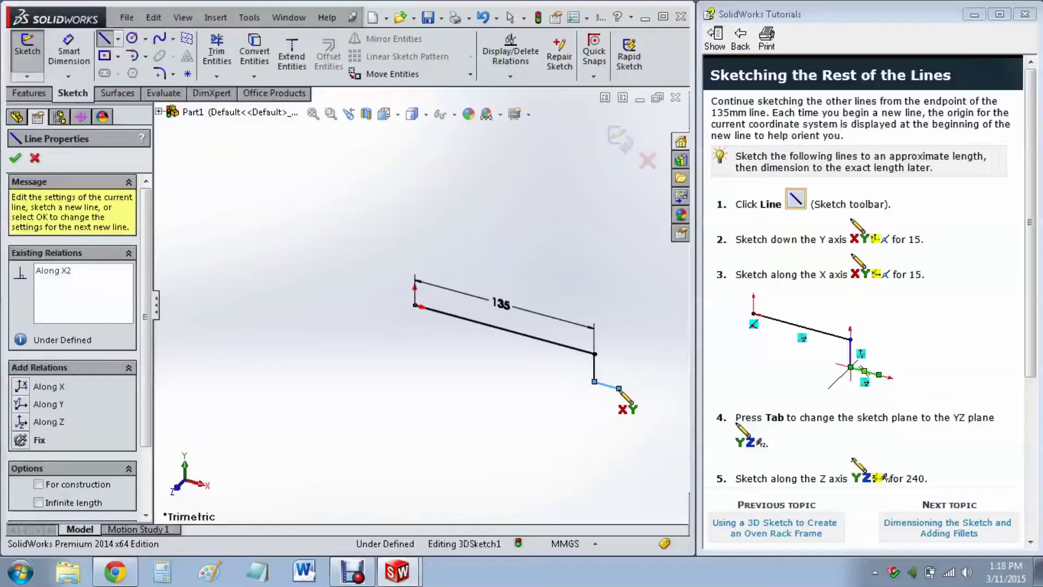
{"action": "left_click", "coordinate": [619, 389]}
{"action": "key", "text": "Tab"}
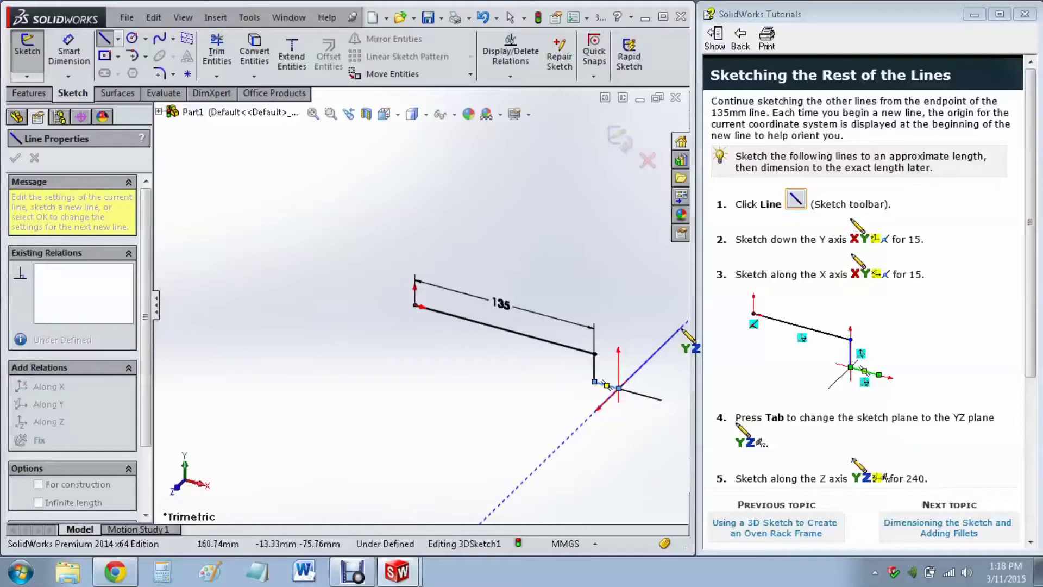
{"action": "double_click", "coordinate": [682, 328]}
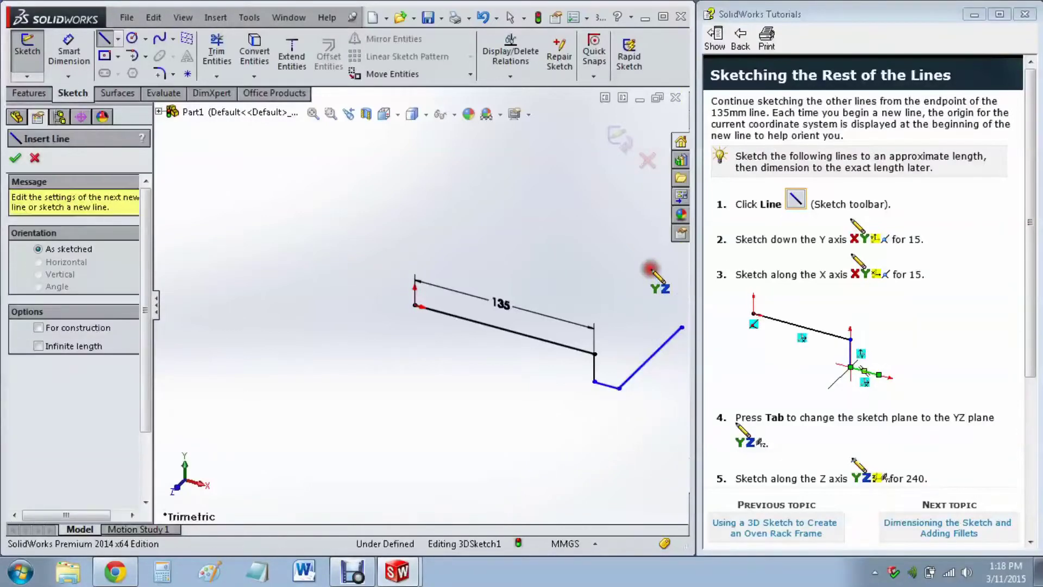
{"action": "left_click", "coordinate": [13, 162]}
{"action": "mouse_move", "coordinate": [460, 204]}
{"action": "middle_mouse_down"}
{"action": "mouse_move", "coordinate": [351, 214]}
{"action": "mouse_move", "coordinate": [416, 236]}
{"action": "mouse_move", "coordinate": [481, 235]}
{"action": "middle_mouse_up"}
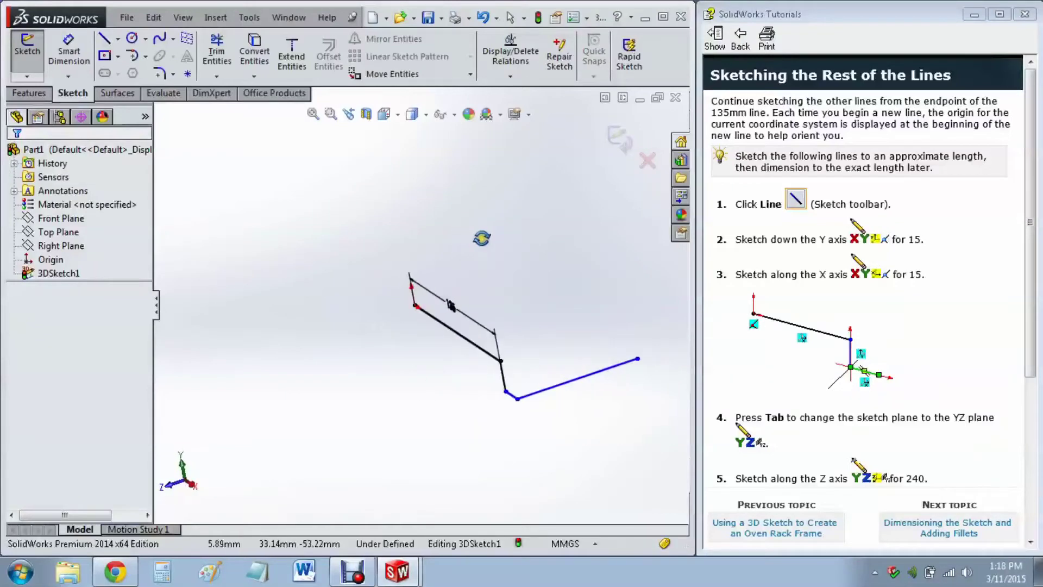
Switch to isometric view and dimension the short vertical line to 15 mm.
{"action": "left_click", "coordinate": [384, 114]}
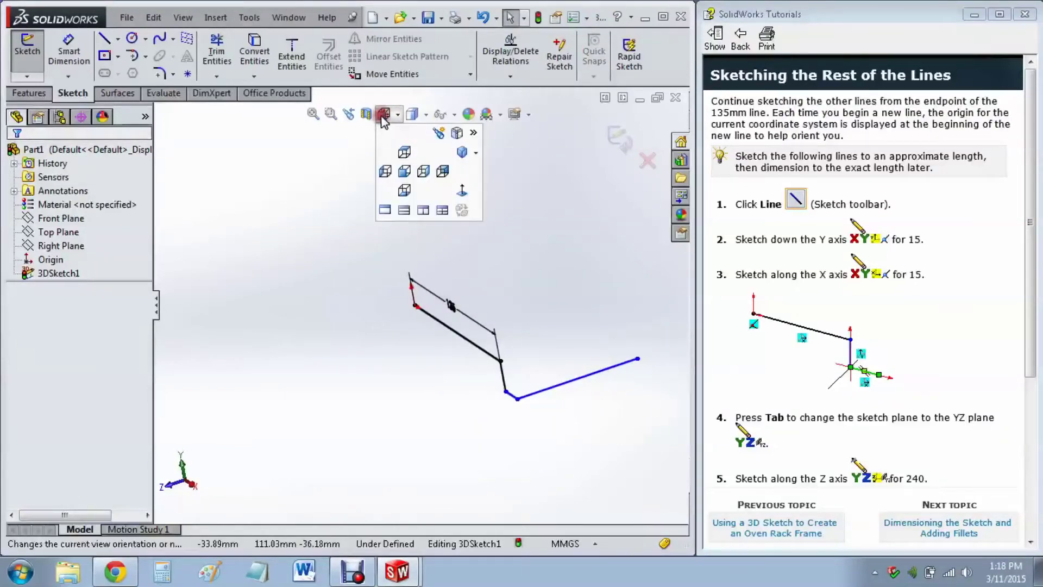
{"action": "left_click", "coordinate": [476, 153]}
{"action": "left_click", "coordinate": [482, 171]}
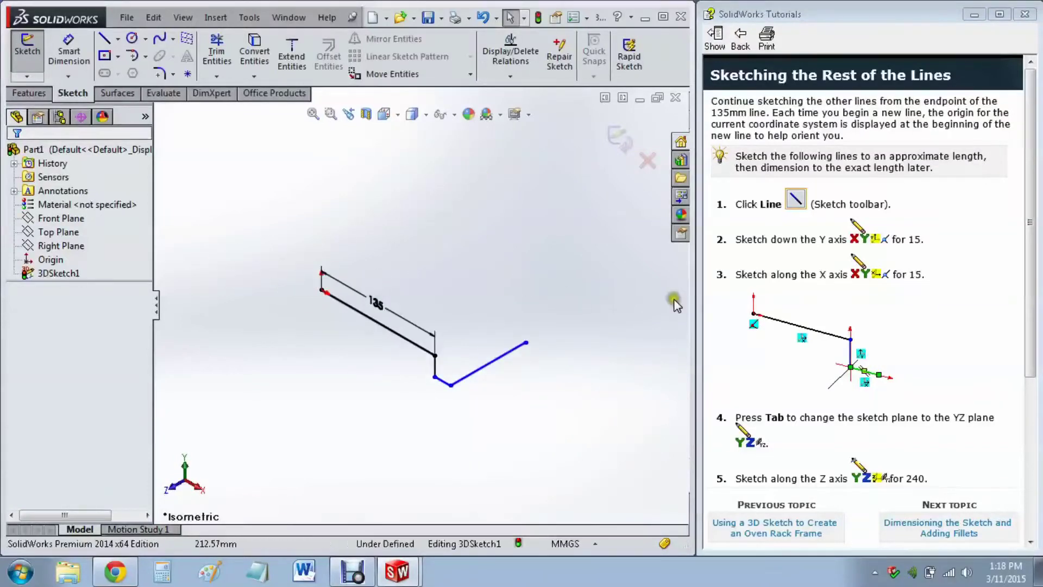
{"action": "middle_click_drag", "start_coordinate": [512, 226], "coordinate": [436, 275], "text": "ctrl"}
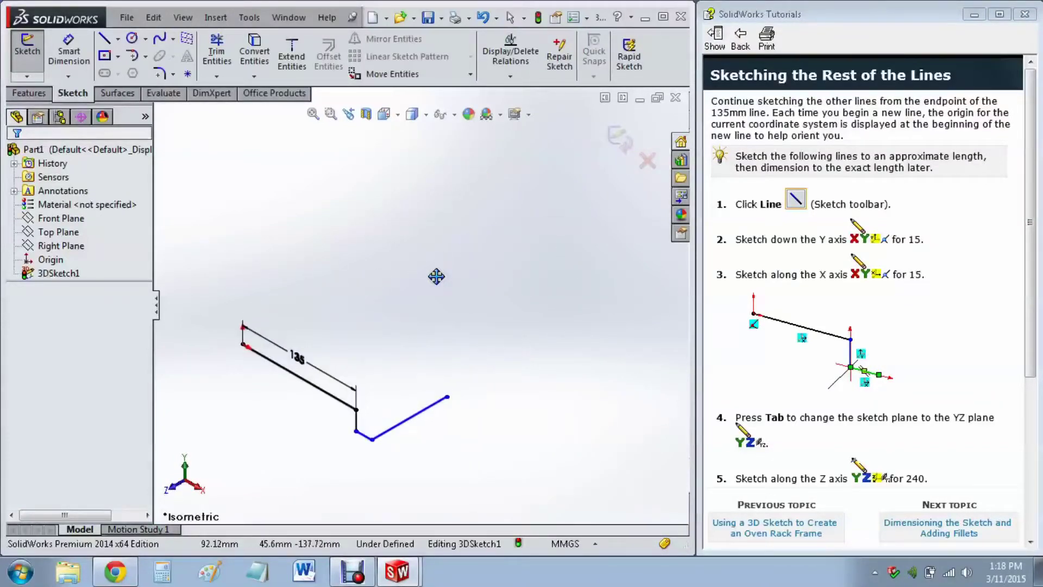
{"action": "left_click", "coordinate": [68, 52]}
{"action": "scroll", "coordinate": [399, 416], "scroll_direction": "down", "scroll_amount": 5}
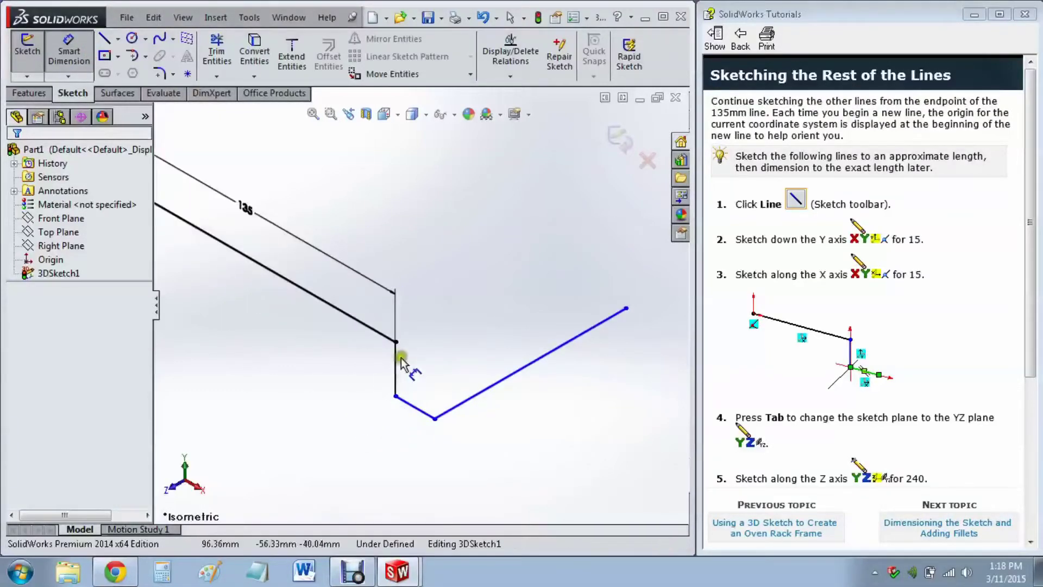
{"action": "left_click", "coordinate": [396, 359]}
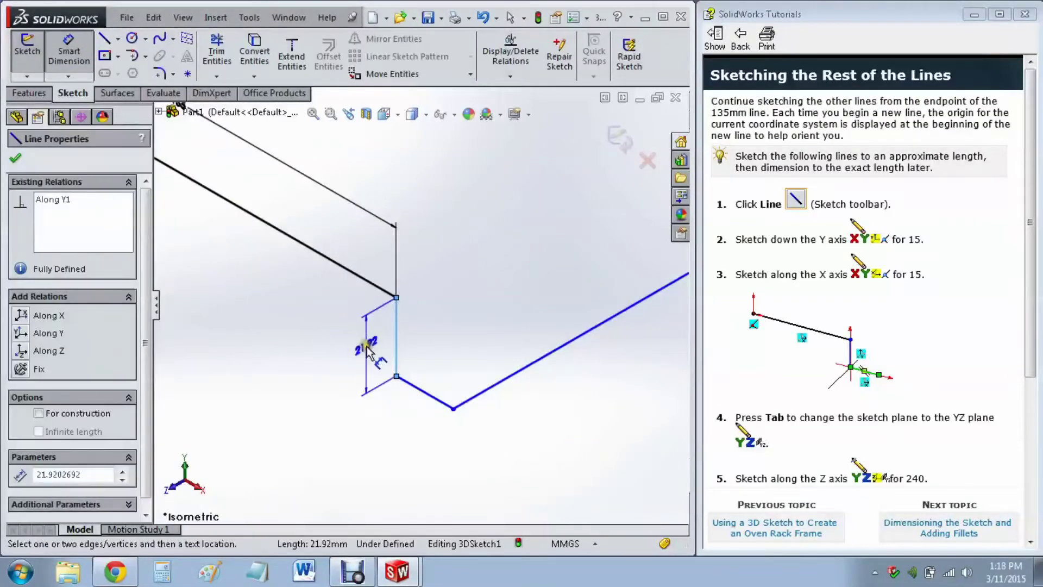
{"action": "left_click", "coordinate": [371, 350]}
{"action": "left_click", "coordinate": [371, 351]}
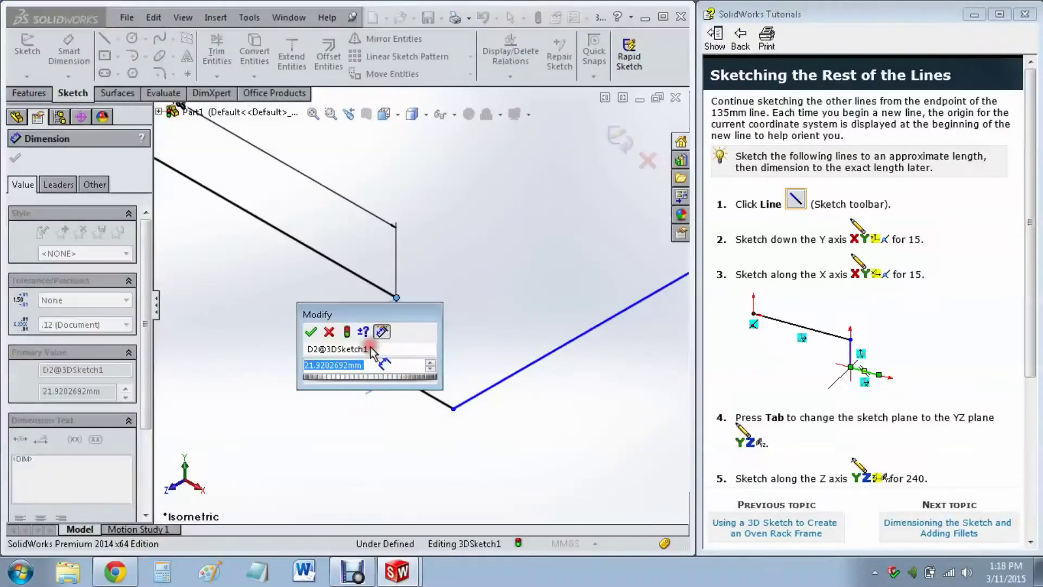
{"action": "type", "text": "15"}
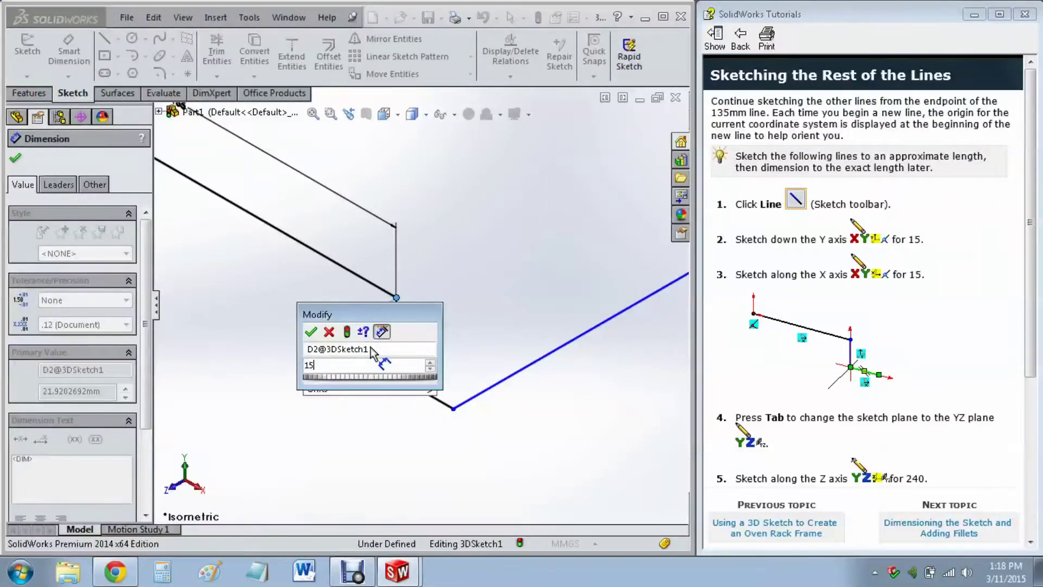
{"action": "key", "text": "Return"}
Dimension the short X line to 15 mm and the long Z line to 240 mm.
{"action": "left_click", "coordinate": [423, 374]}
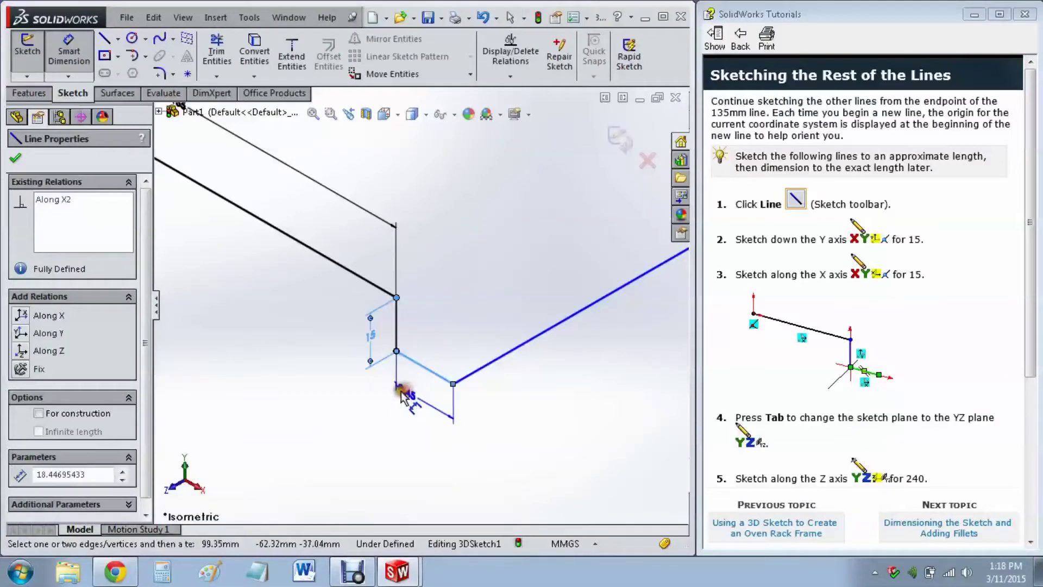
{"action": "left_click", "coordinate": [423, 390]}
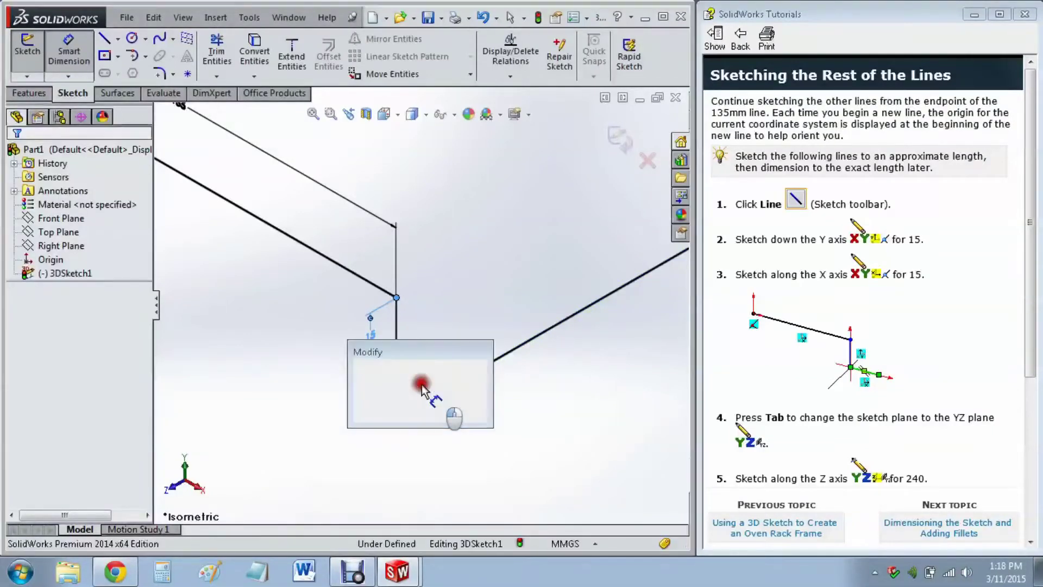
{"action": "type", "text": "15"}
{"action": "key", "text": "Return"}
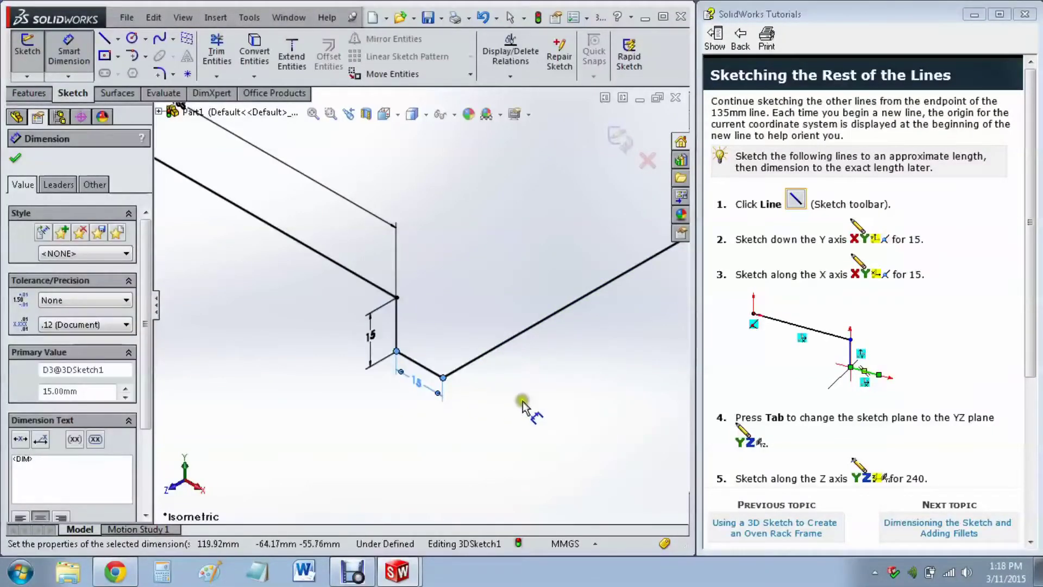
{"action": "scroll", "coordinate": [524, 405], "scroll_direction": "up", "scroll_amount": 2}
{"action": "left_click", "coordinate": [505, 298]}
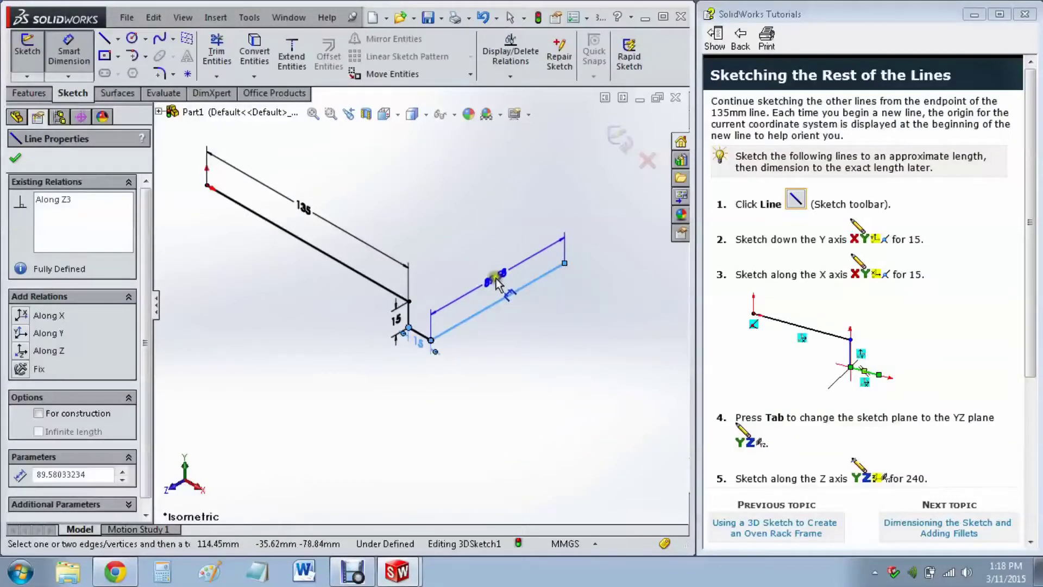
{"action": "left_click", "coordinate": [500, 278]}
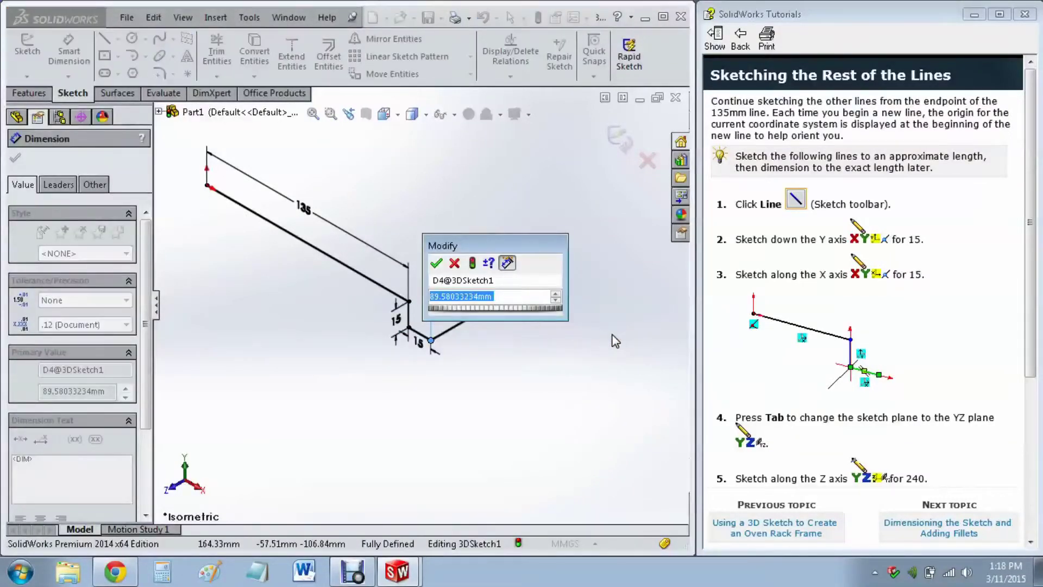
{"action": "type", "text": "240"}
{"action": "key", "text": "Return"}
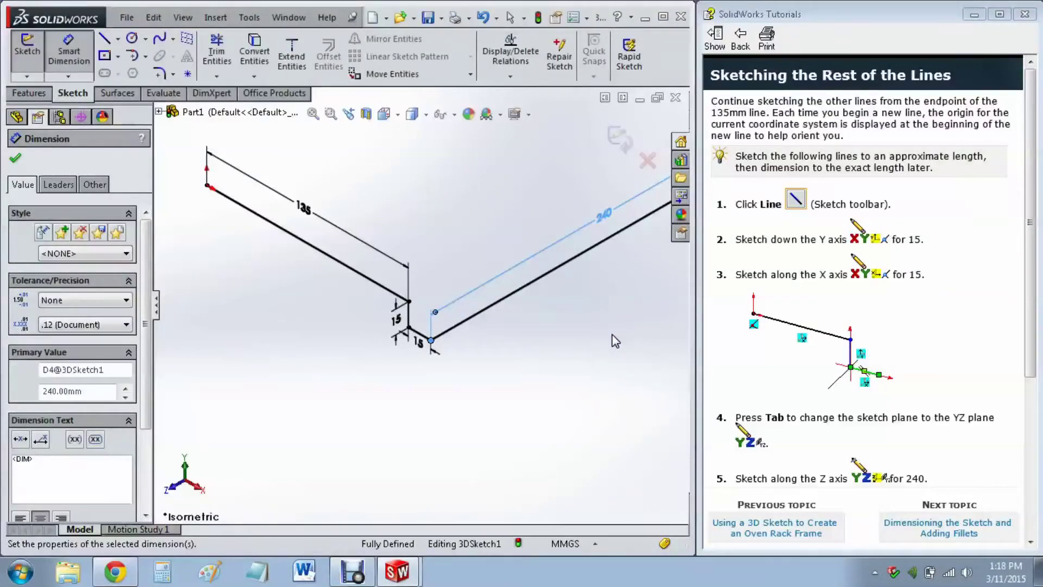
Close the dimension tool and fit the fully defined sketch in view.
{"action": "left_click", "coordinate": [15, 158]}
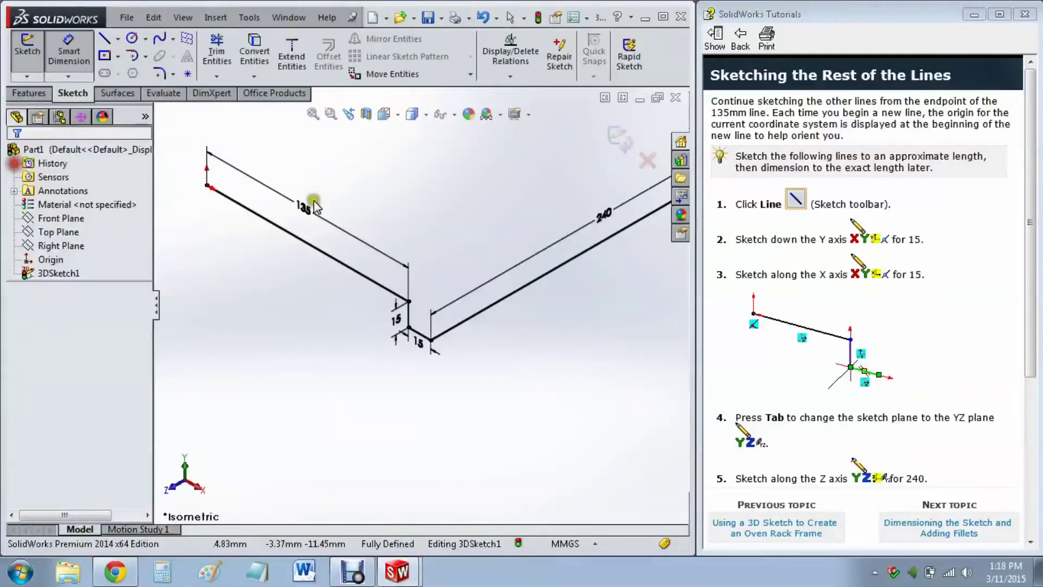
{"action": "key", "text": "f"}
{"action": "left_click", "coordinate": [414, 219]}
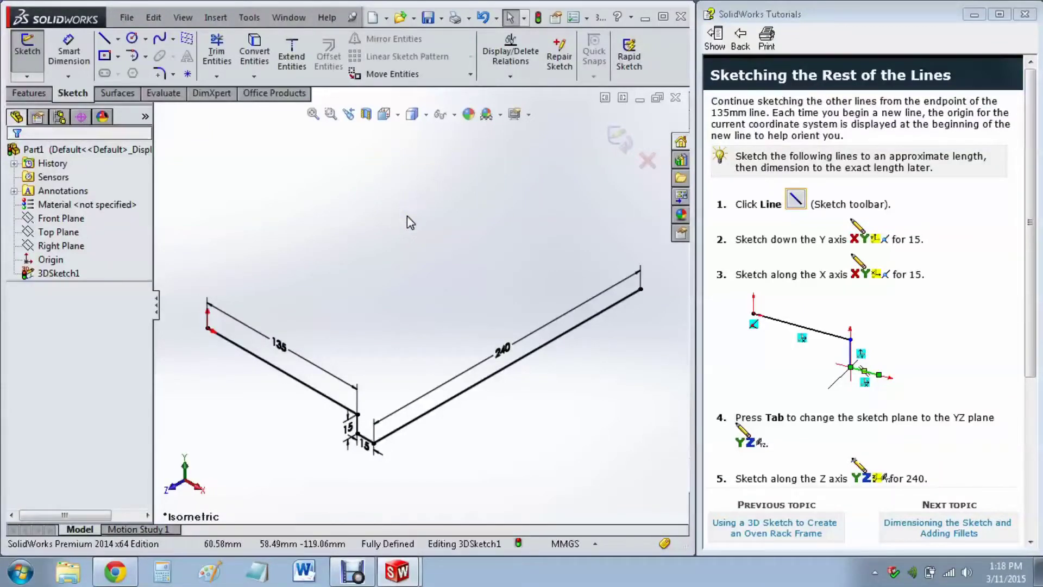
{"action": "left_click_drag", "start_coordinate": [1029, 316], "coordinate": [1015, 483]}
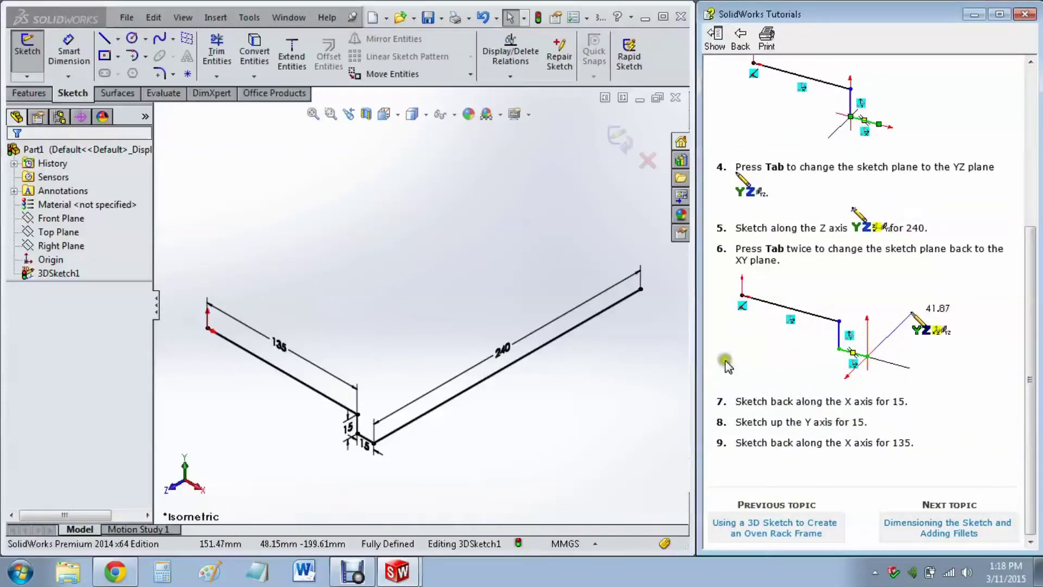
{"action": "left_click", "coordinate": [104, 40]}
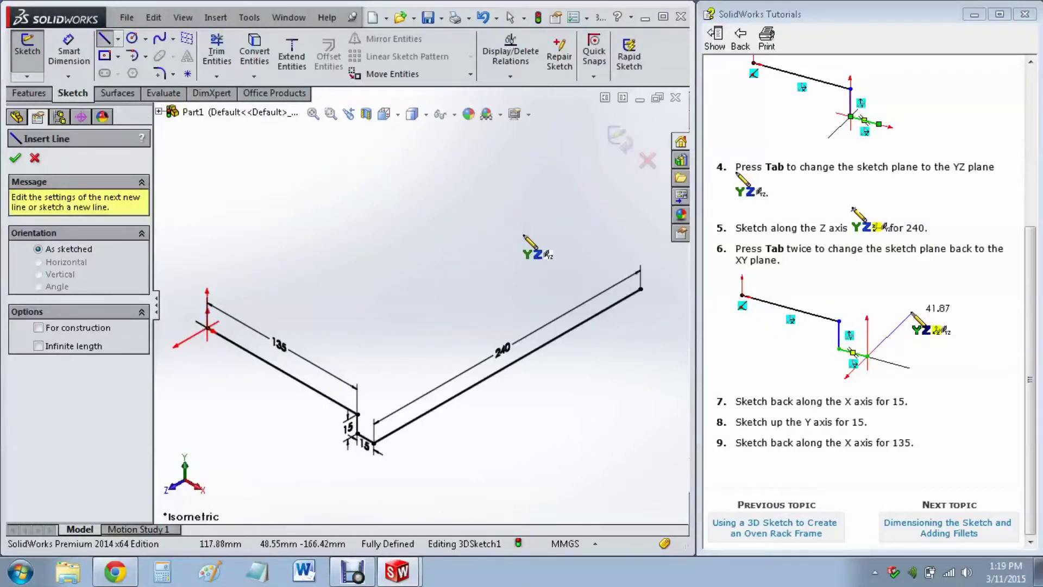
On the XY plane, sketch lines from the 240 line's end along X, up Y and back along X.
{"action": "key", "text": "Tab"}
{"action": "key", "text": "Tab"}
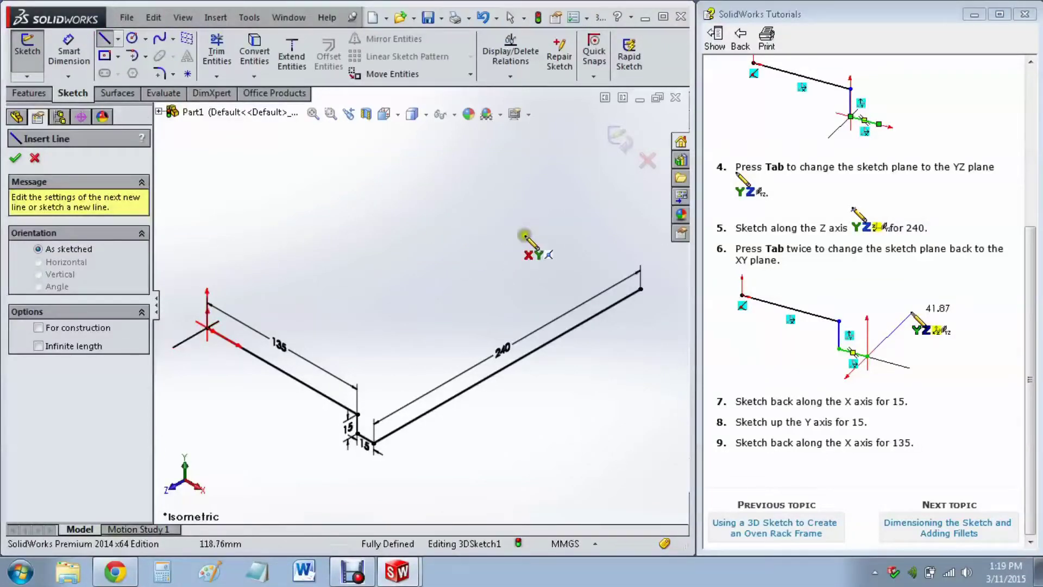
{"action": "left_click", "coordinate": [641, 290]}
{"action": "left_click", "coordinate": [616, 276]}
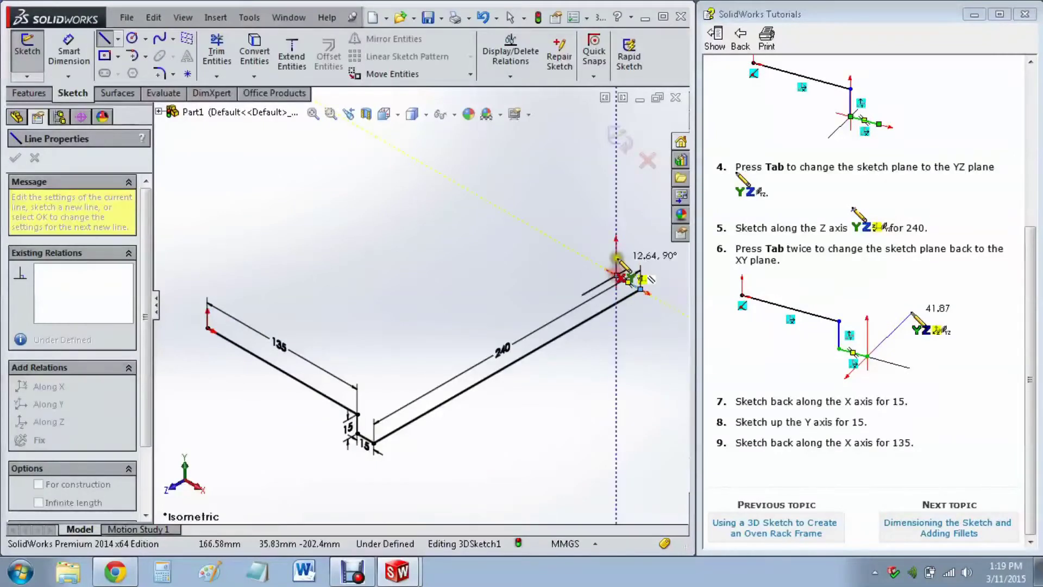
{"action": "left_click", "coordinate": [616, 255]}
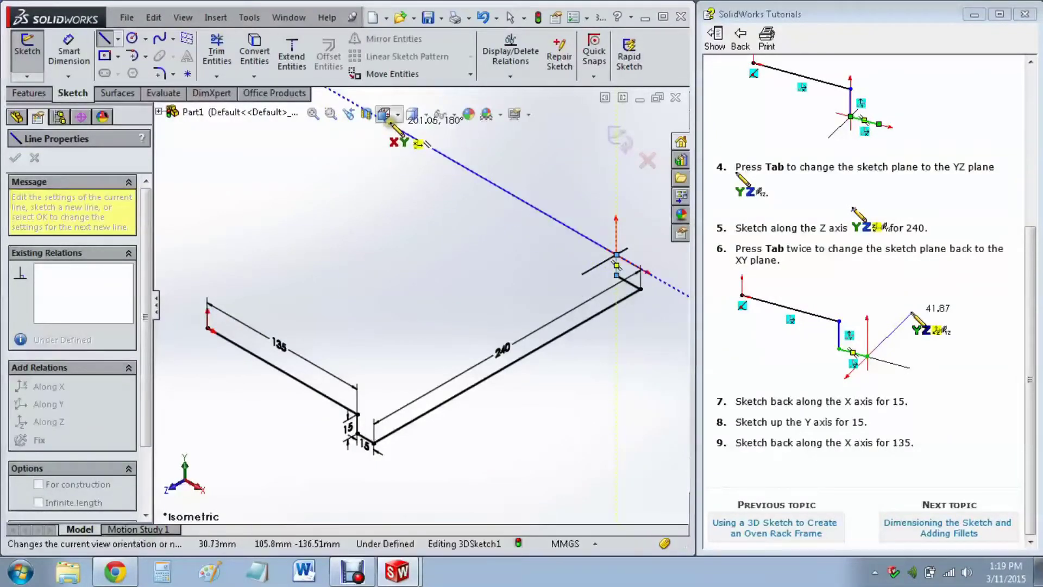
{"action": "left_click", "coordinate": [399, 130]}
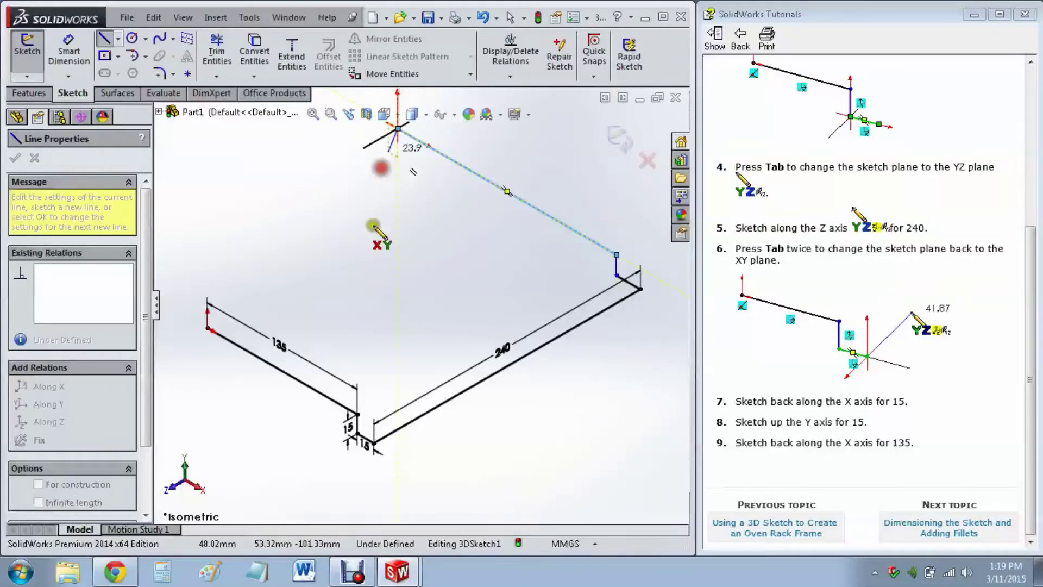
{"action": "key", "text": "Escape"}
Dimension the long return line to 135 mm and the vertical segment to 15 mm.
{"action": "left_click", "coordinate": [78, 51]}
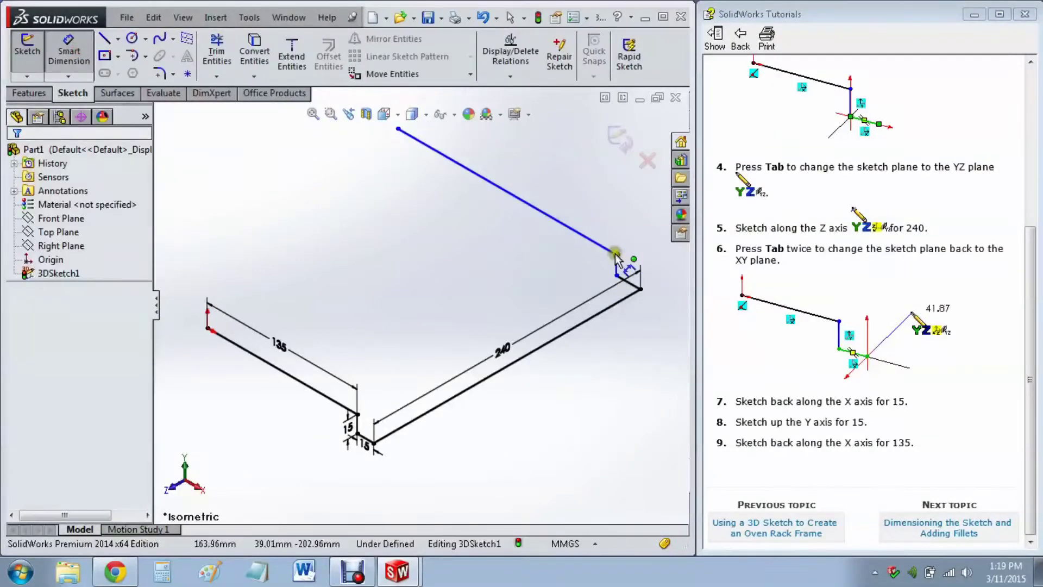
{"action": "left_click", "coordinate": [554, 193]}
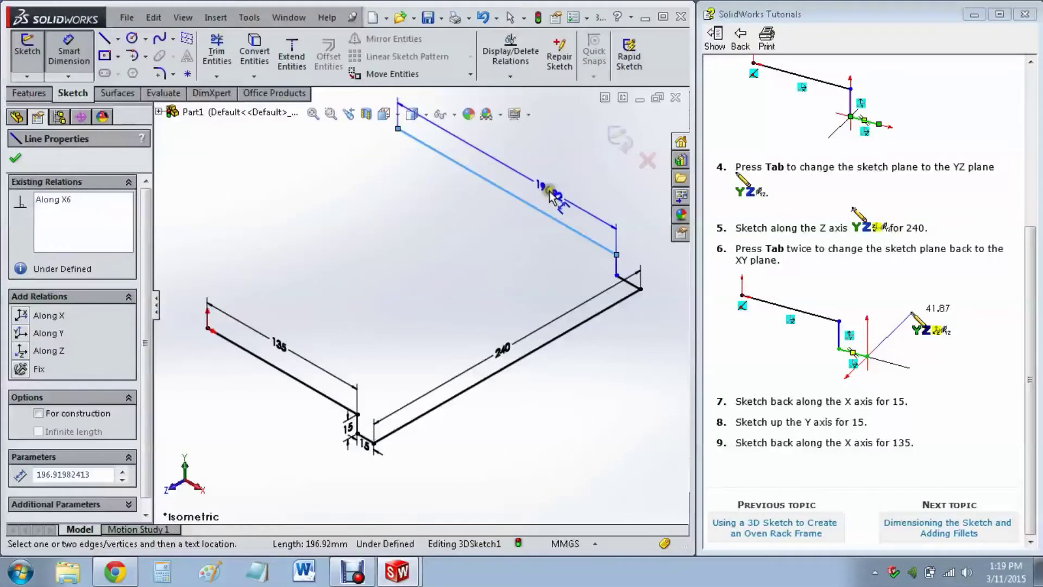
{"action": "left_click", "coordinate": [551, 193]}
{"action": "type", "text": "135"}
{"action": "key", "text": "Return"}
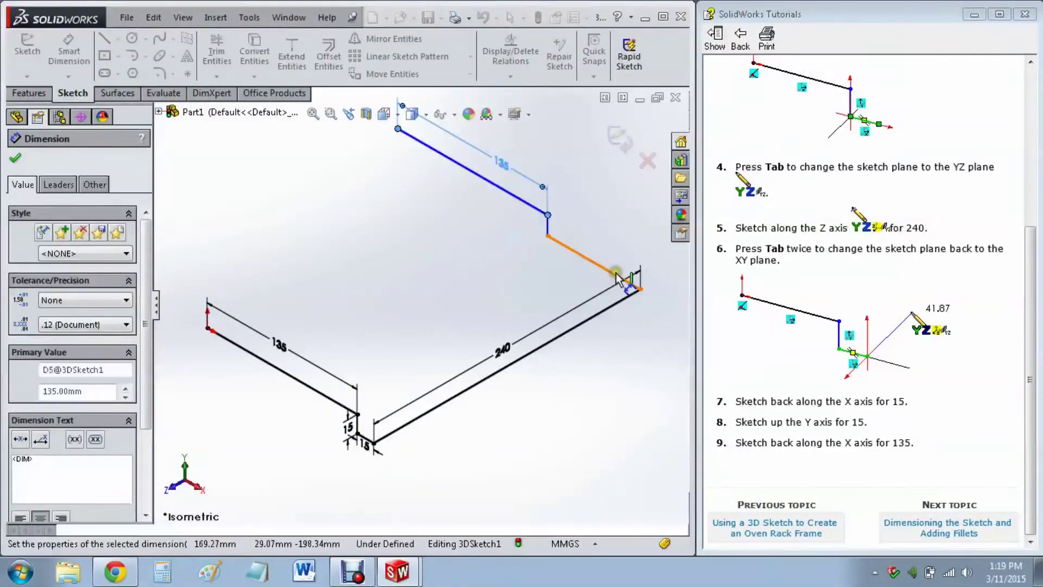
{"action": "left_click", "coordinate": [548, 231]}
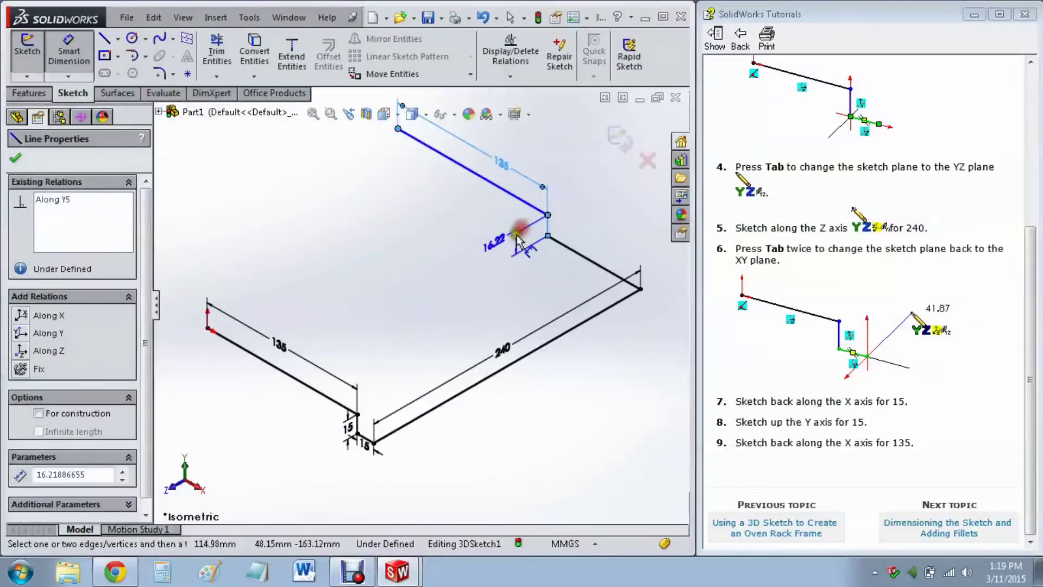
{"action": "left_click", "coordinate": [528, 241]}
{"action": "type", "text": "15"}
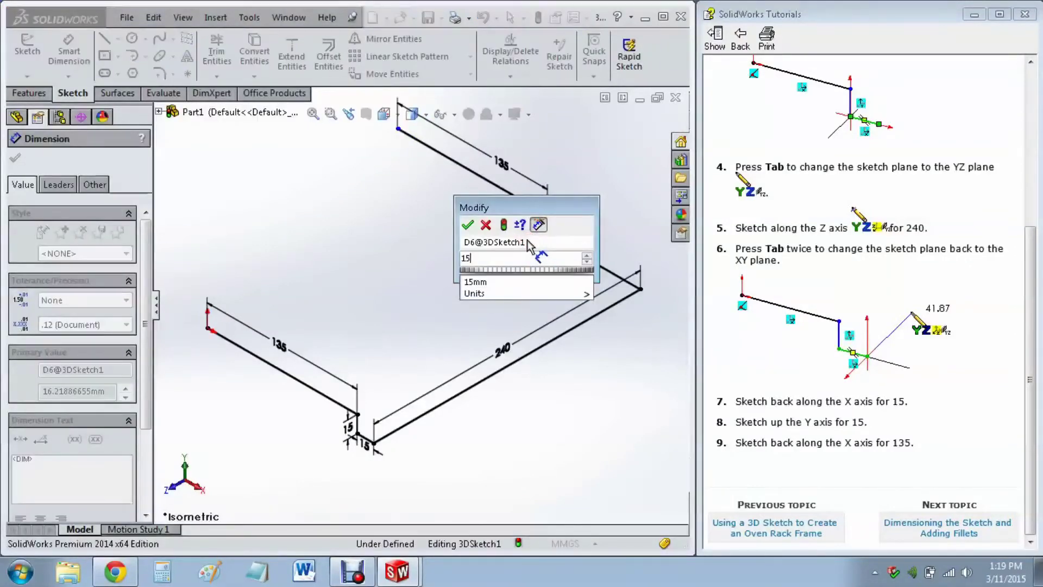
{"action": "key", "text": "Return"}
Dimension the short X segment to 15 mm, completing the return leg.
{"action": "left_click", "coordinate": [606, 268]}
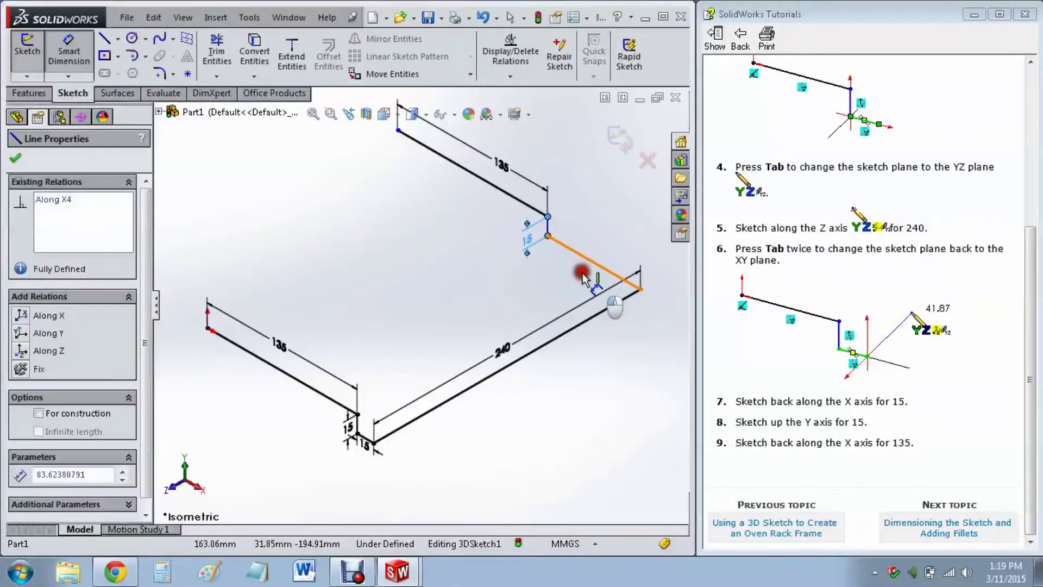
{"action": "left_click", "coordinate": [609, 250]}
{"action": "left_click", "coordinate": [613, 255]}
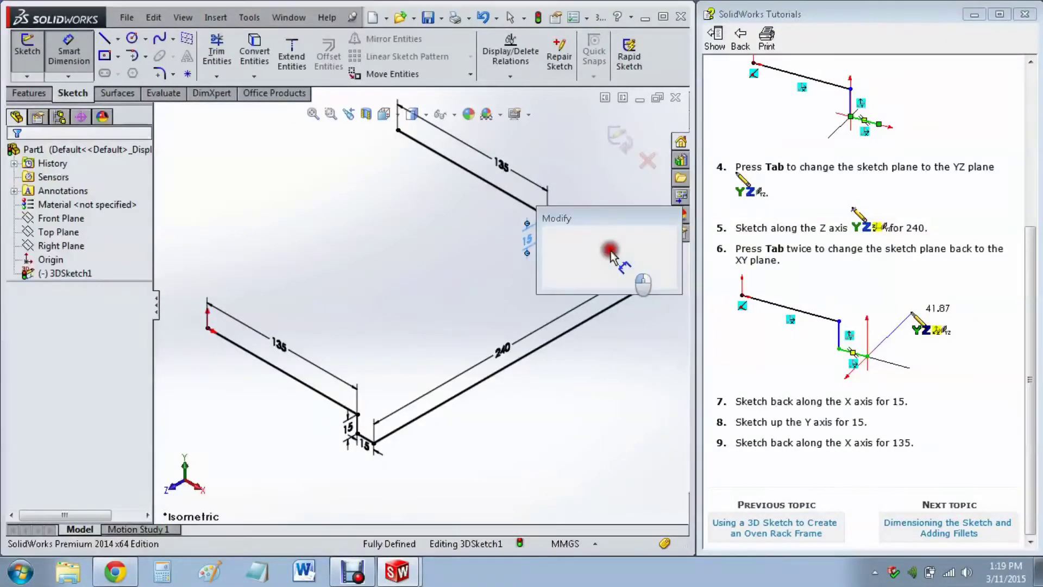
{"action": "type", "text": "15"}
{"action": "key", "text": "Return"}
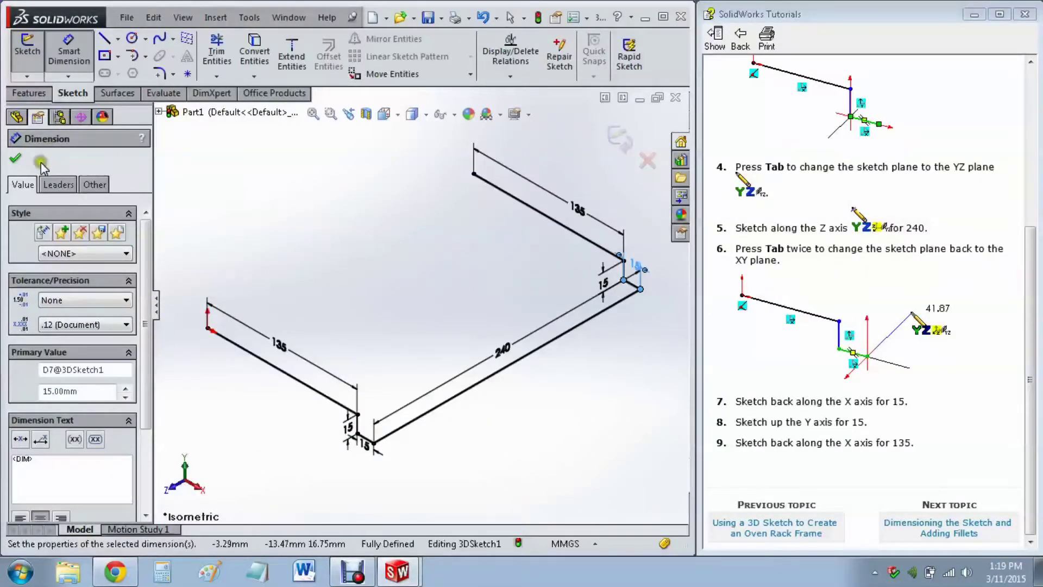
{"action": "left_click", "coordinate": [15, 158]}
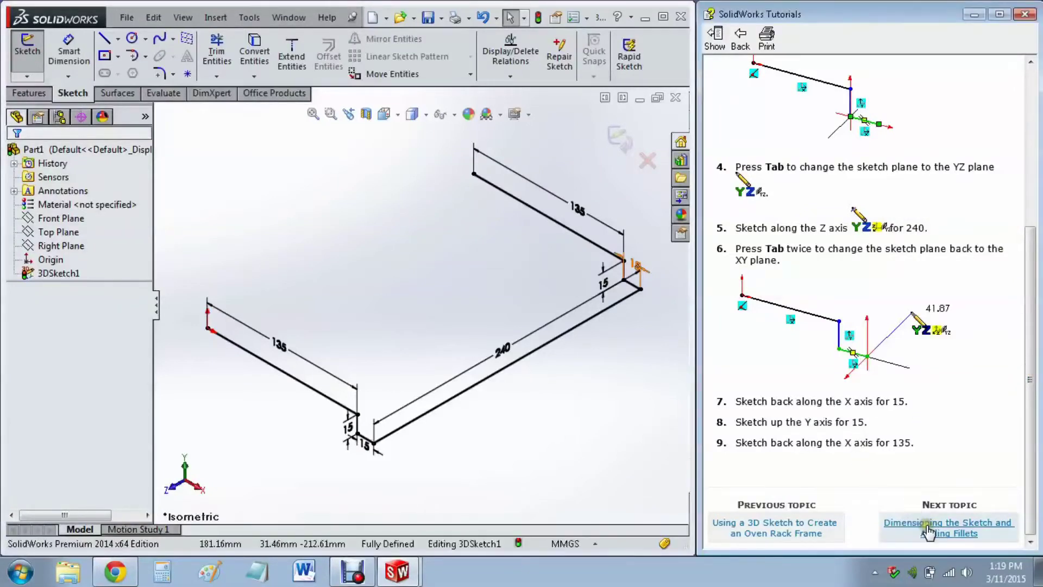
{"action": "left_click", "coordinate": [927, 523]}
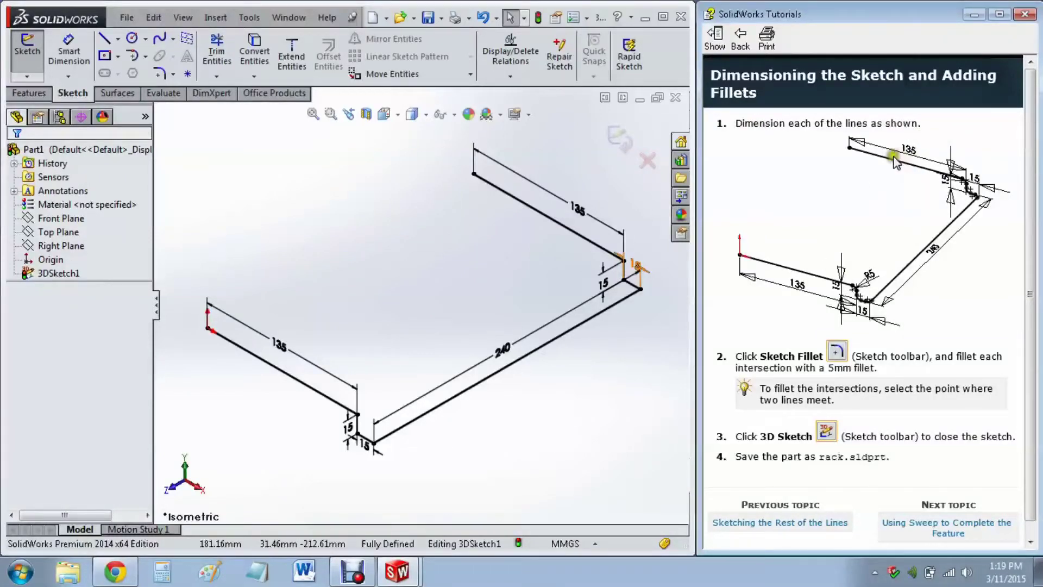
Start Sketch Fillet with a 5 mm radius.
{"action": "left_click", "coordinate": [837, 353]}
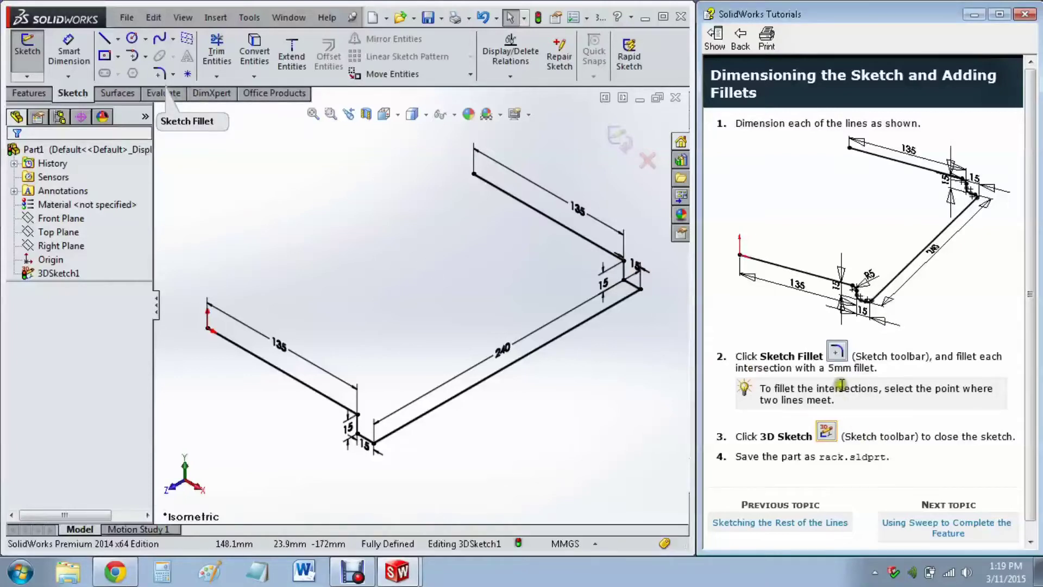
{"action": "left_click", "coordinate": [164, 71]}
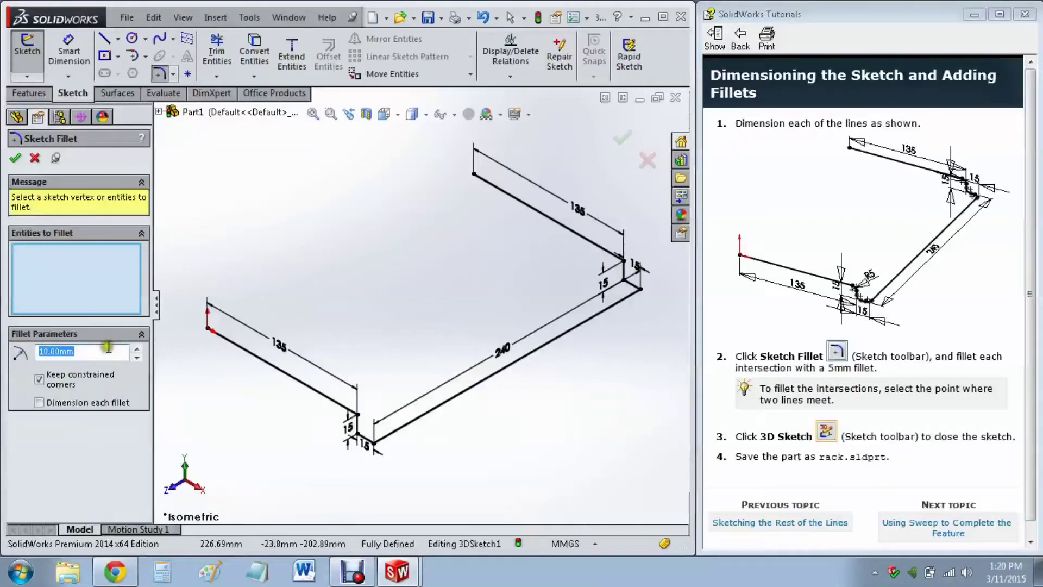
{"action": "left_click", "coordinate": [140, 360]}
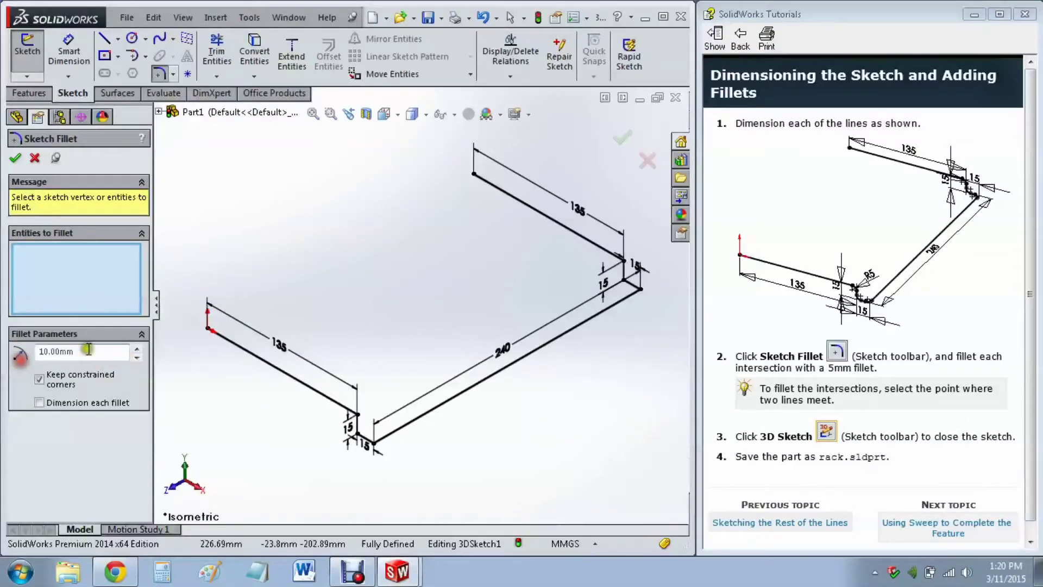
{"action": "key", "text": "ctrl+a"}
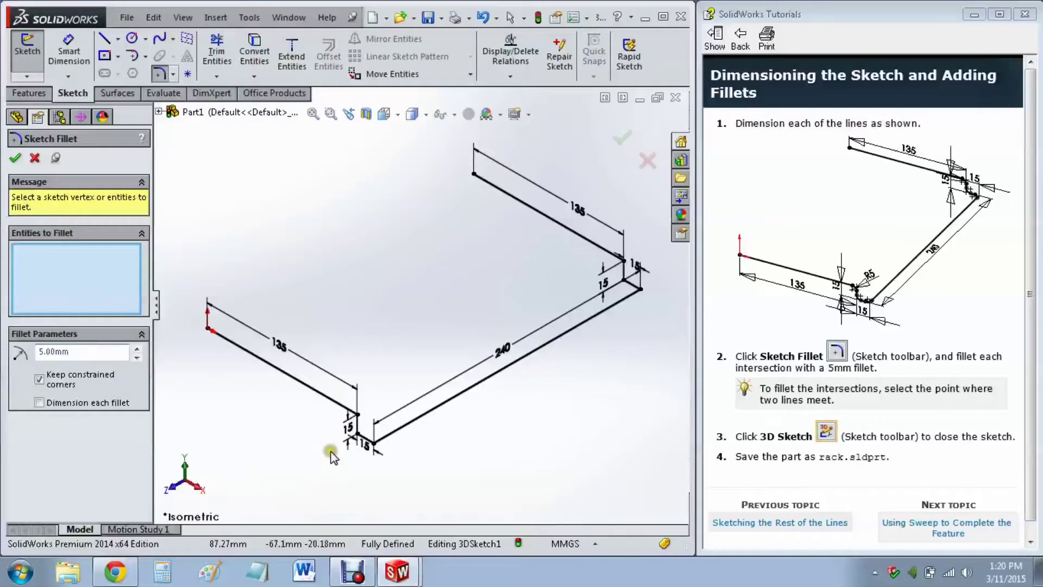
{"action": "scroll", "coordinate": [333, 449], "scroll_direction": "down", "scroll_amount": 2}
Fillet all six corners of the path at 5 mm and close 3DSketch1.
{"action": "left_click", "coordinate": [394, 362]}
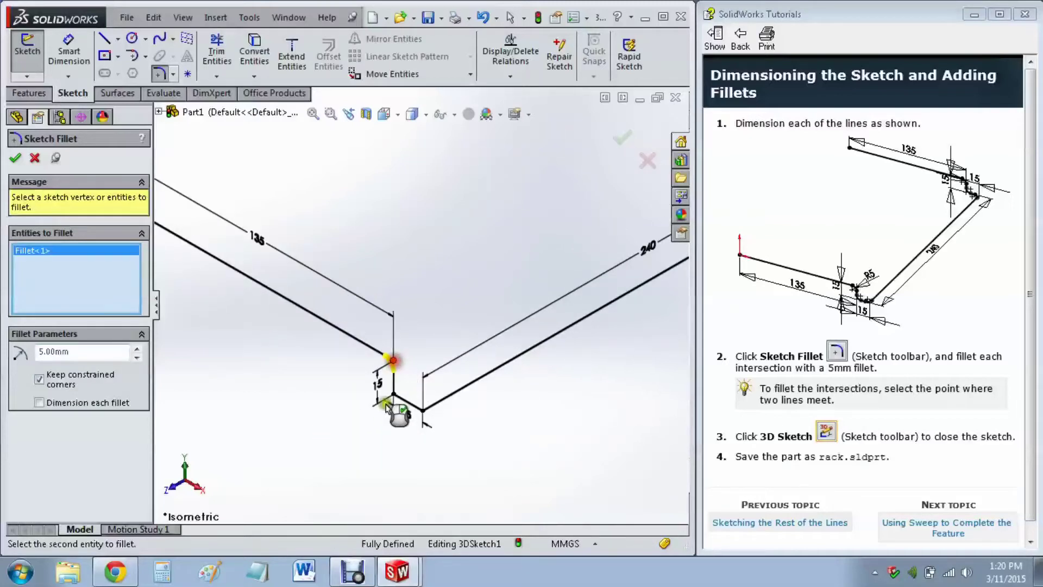
{"action": "left_click", "coordinate": [424, 410]}
{"action": "left_click", "coordinate": [423, 411]}
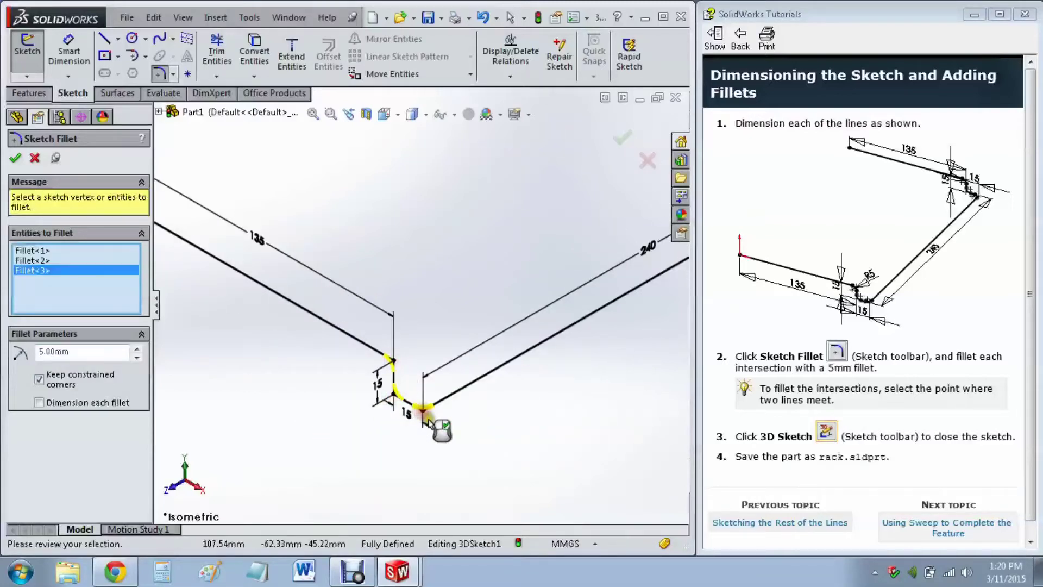
{"action": "scroll", "coordinate": [431, 419], "scroll_direction": "up", "scroll_amount": 3}
{"action": "scroll", "coordinate": [462, 245], "scroll_direction": "down", "scroll_amount": 3}
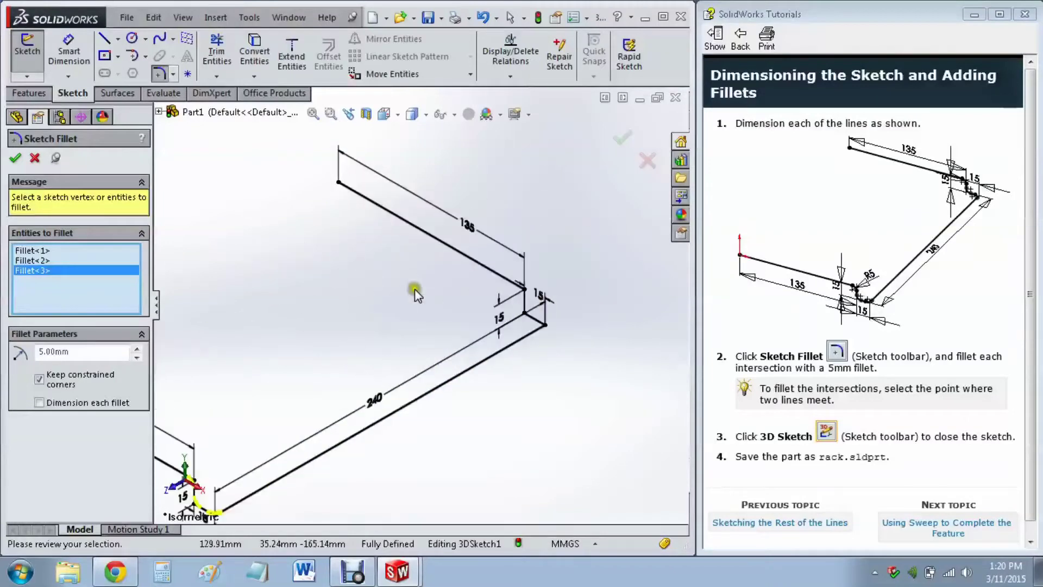
{"action": "left_click", "coordinate": [524, 312]}
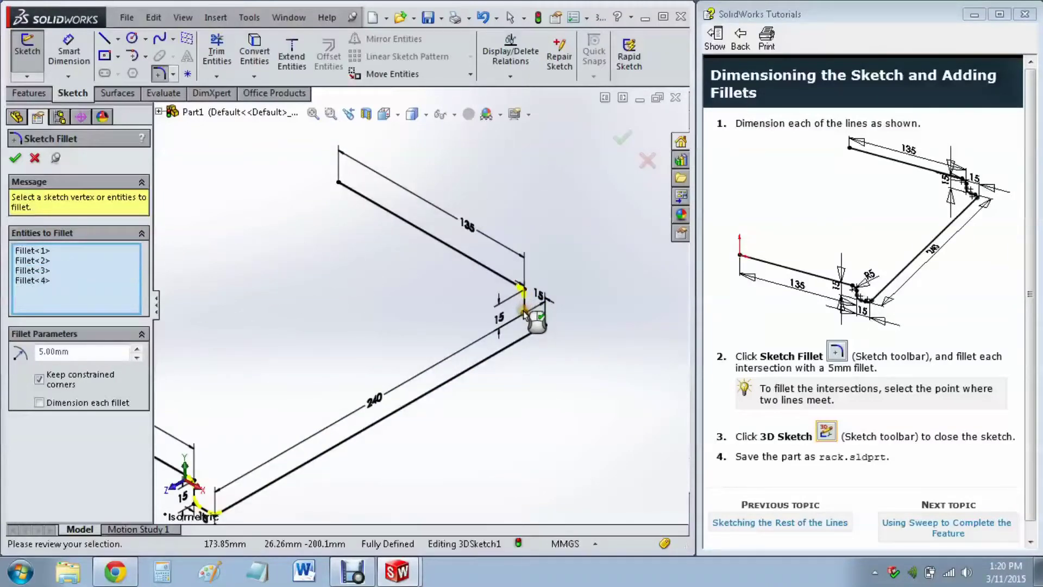
{"action": "left_click", "coordinate": [546, 326]}
{"action": "left_click", "coordinate": [545, 325]}
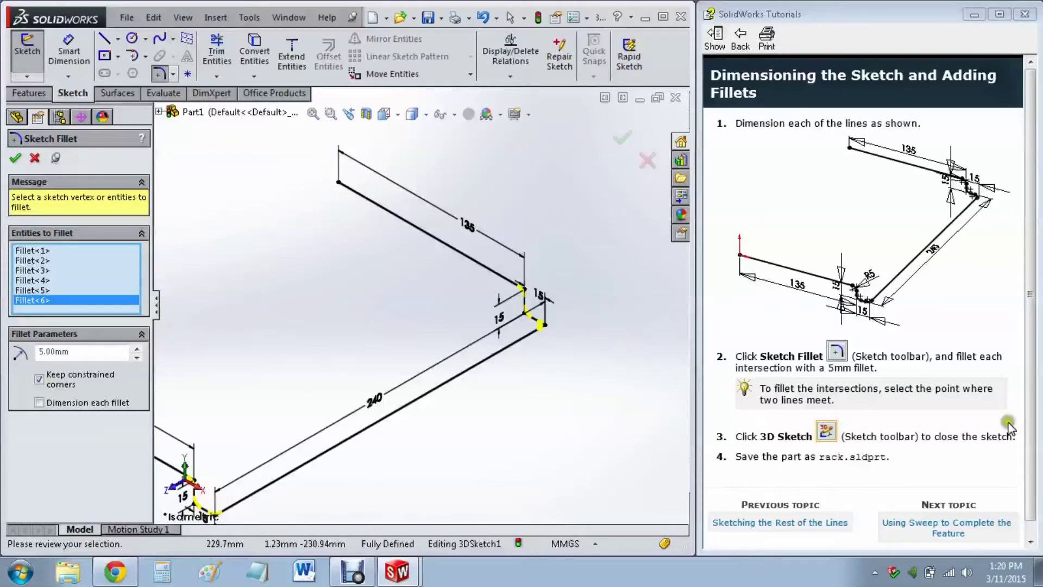
{"action": "scroll", "coordinate": [1022, 421], "scroll_direction": "down", "scroll_amount": 1}
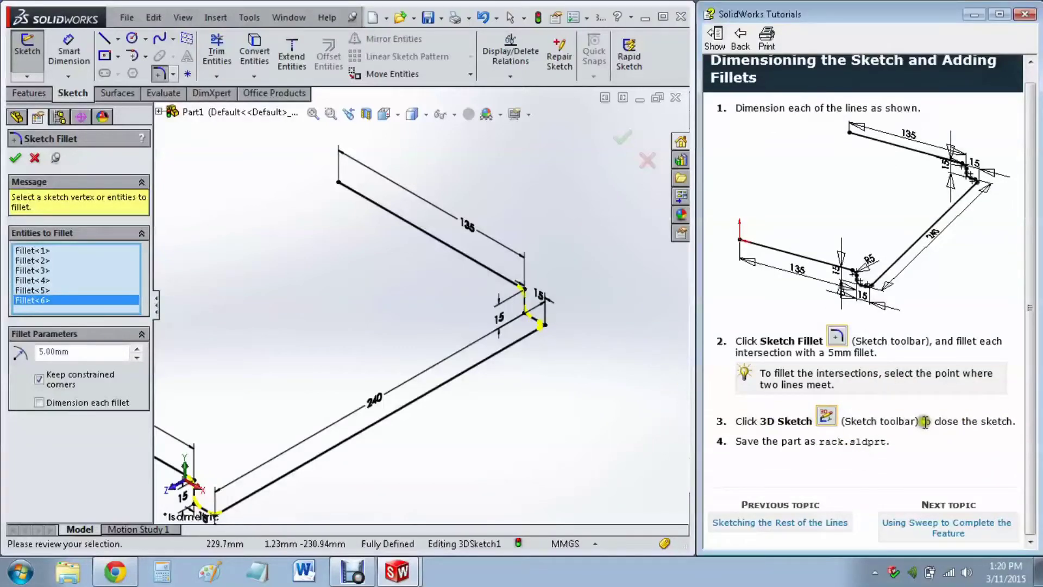
{"action": "left_click", "coordinate": [15, 158]}
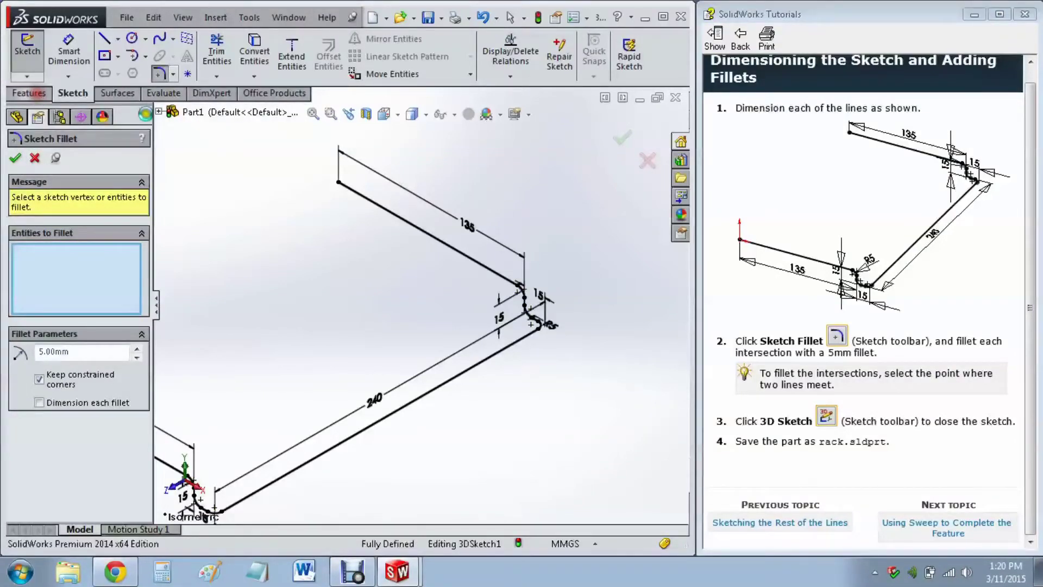
{"action": "left_click", "coordinate": [28, 48]}
{"action": "scroll", "coordinate": [392, 292], "scroll_direction": "up", "scroll_amount": 4}
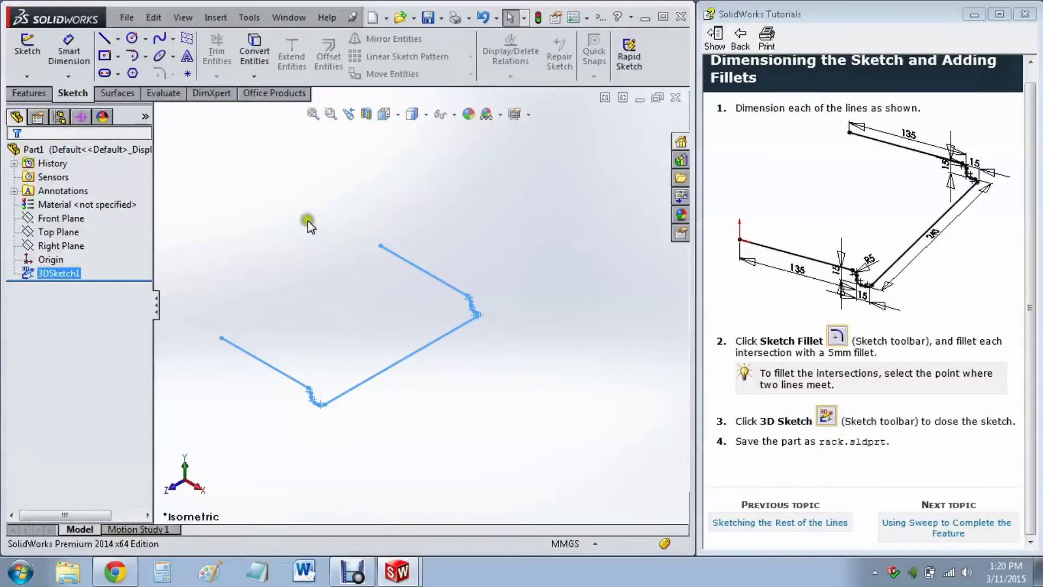
Save the part to the Desktop as rack.sldprt.
{"action": "left_click", "coordinate": [128, 18]}
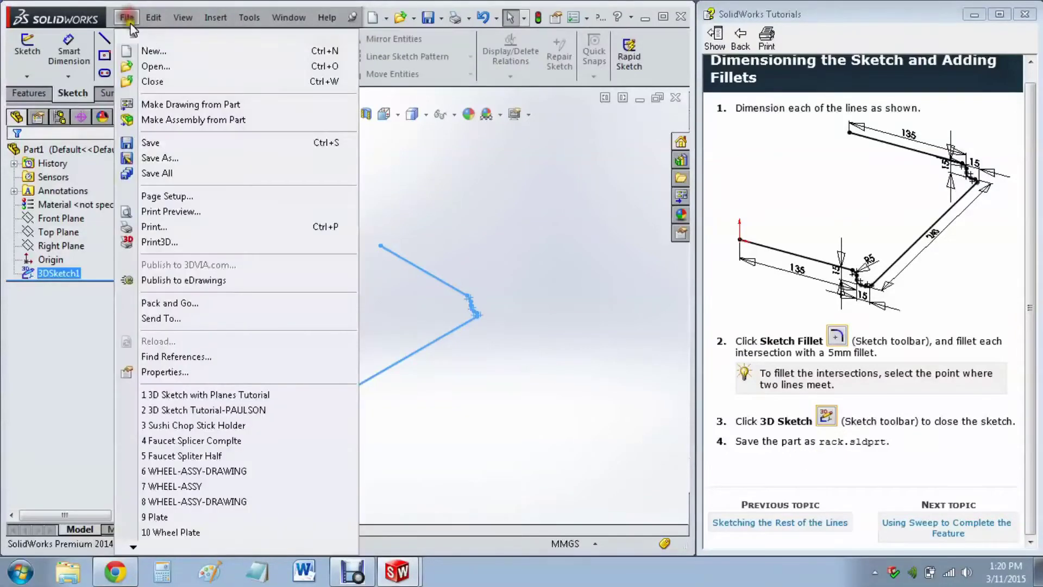
{"action": "left_click", "coordinate": [180, 157]}
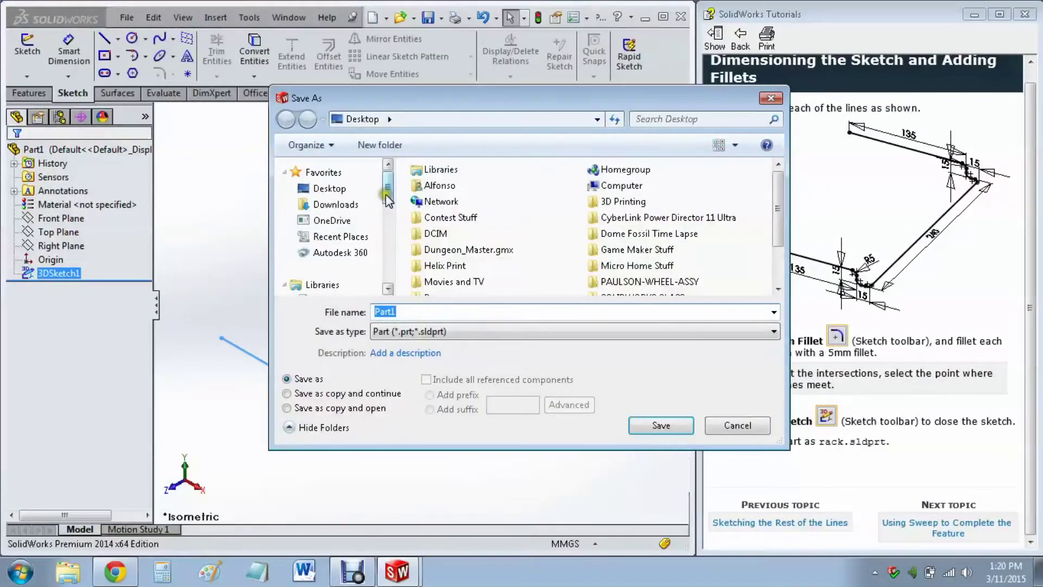
{"action": "left_click", "coordinate": [329, 188]}
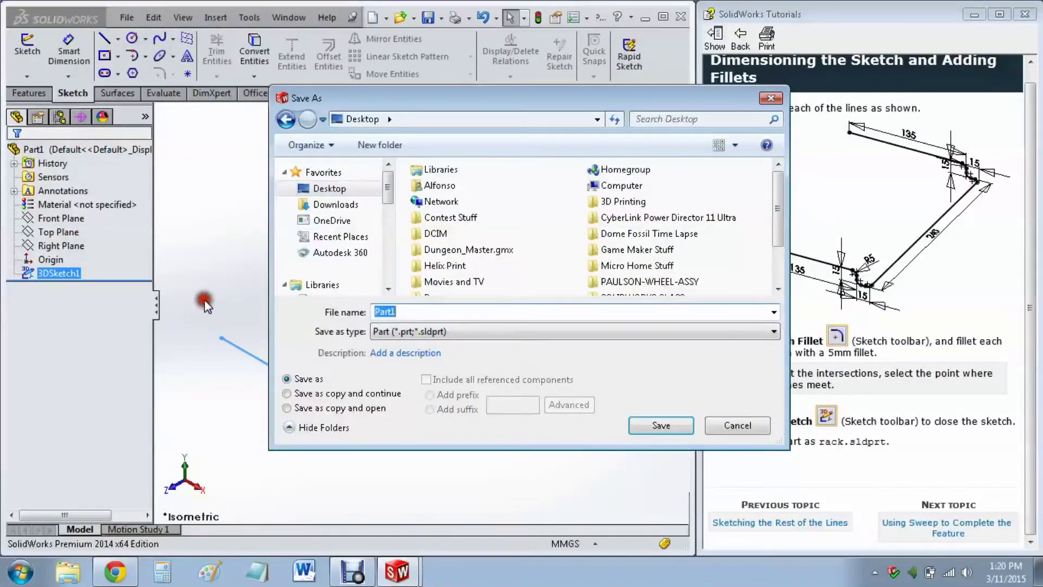
{"action": "type", "text": "rack.sldp"}
{"action": "left_click", "coordinate": [671, 430]}
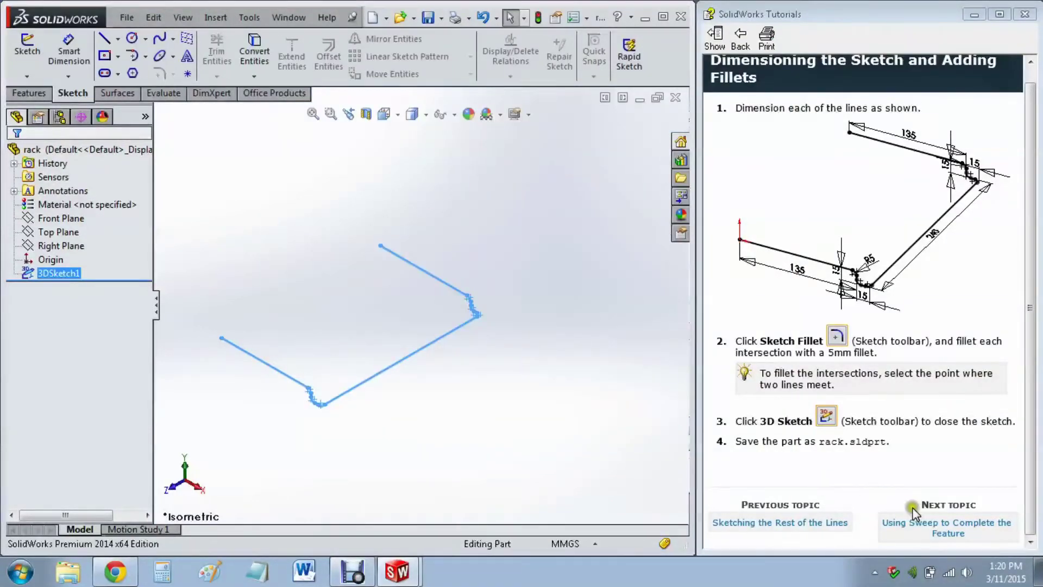
On the Right Plane, viewed head-on, draw a circle centred at the origin.
{"action": "left_click", "coordinate": [957, 535]}
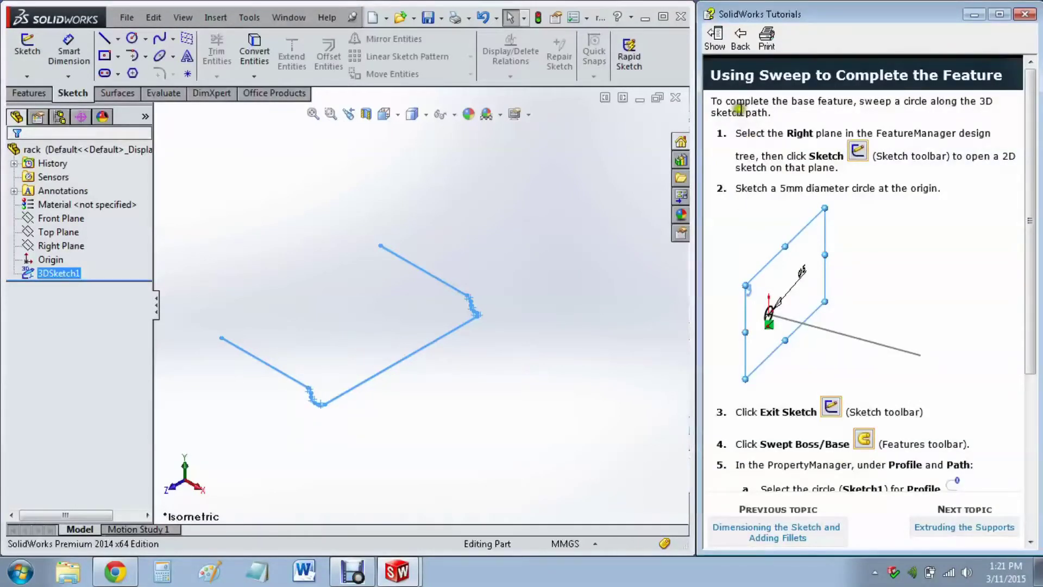
{"action": "left_click", "coordinate": [54, 246]}
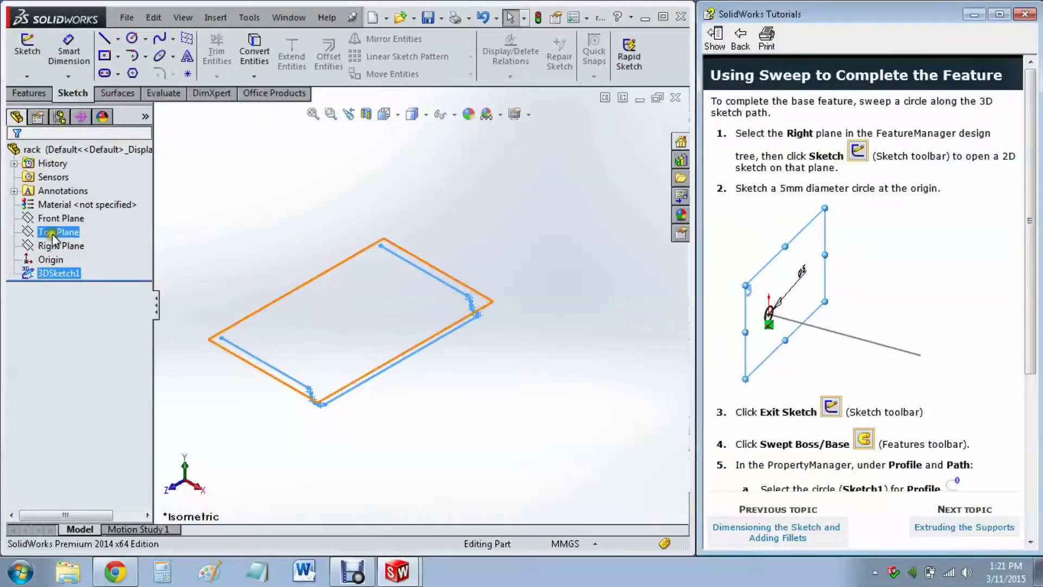
{"action": "left_click", "coordinate": [52, 245]}
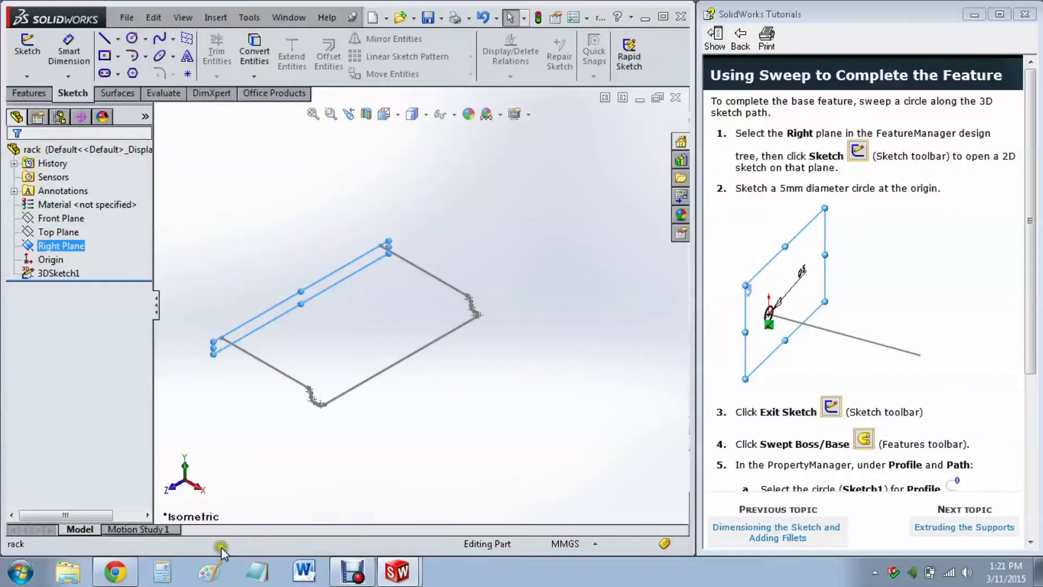
{"action": "left_click", "coordinate": [207, 489]}
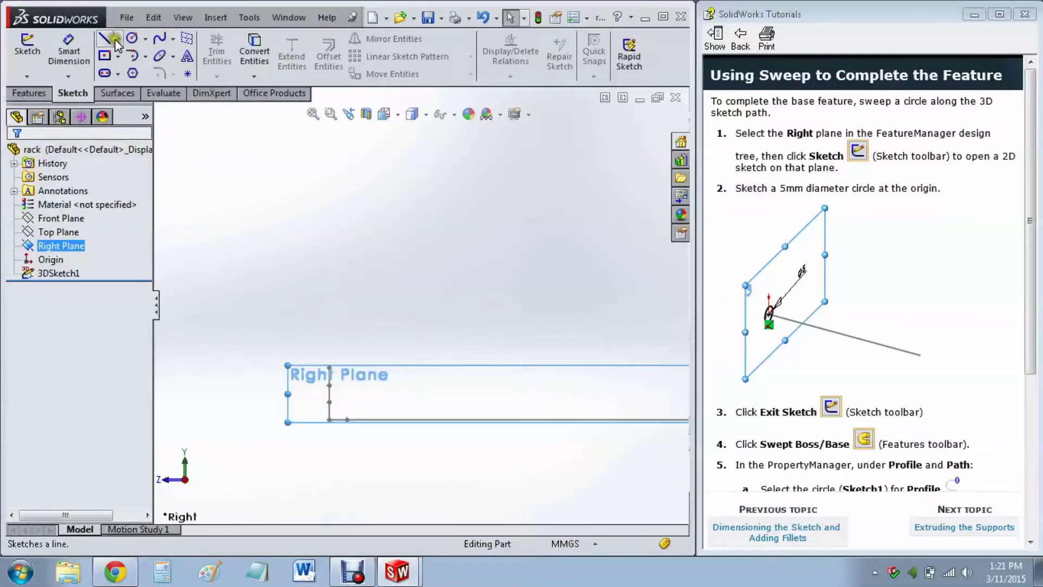
{"action": "left_click", "coordinate": [133, 39]}
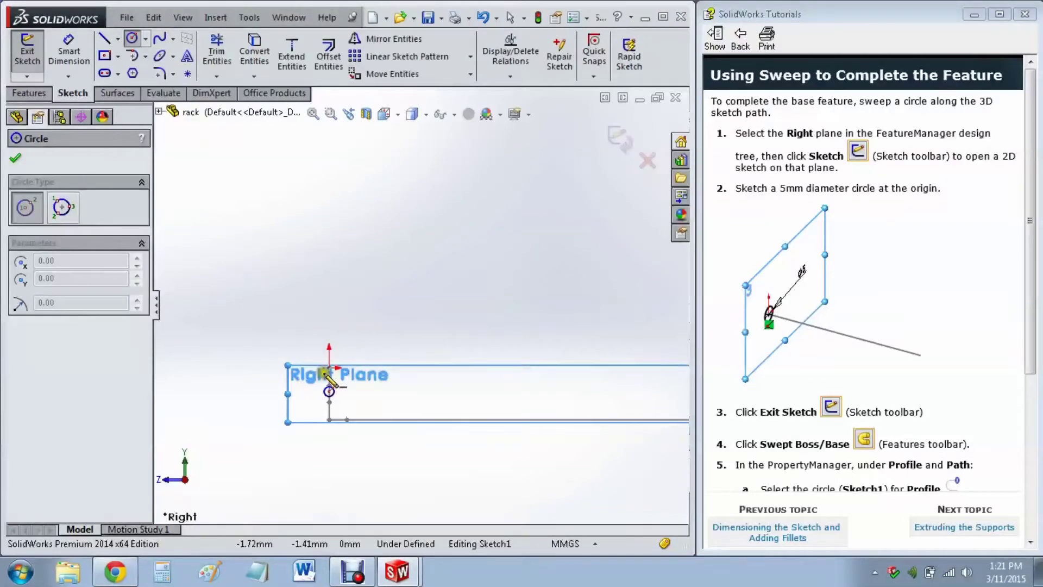
{"action": "left_click", "coordinate": [329, 369]}
{"action": "left_click", "coordinate": [347, 368]}
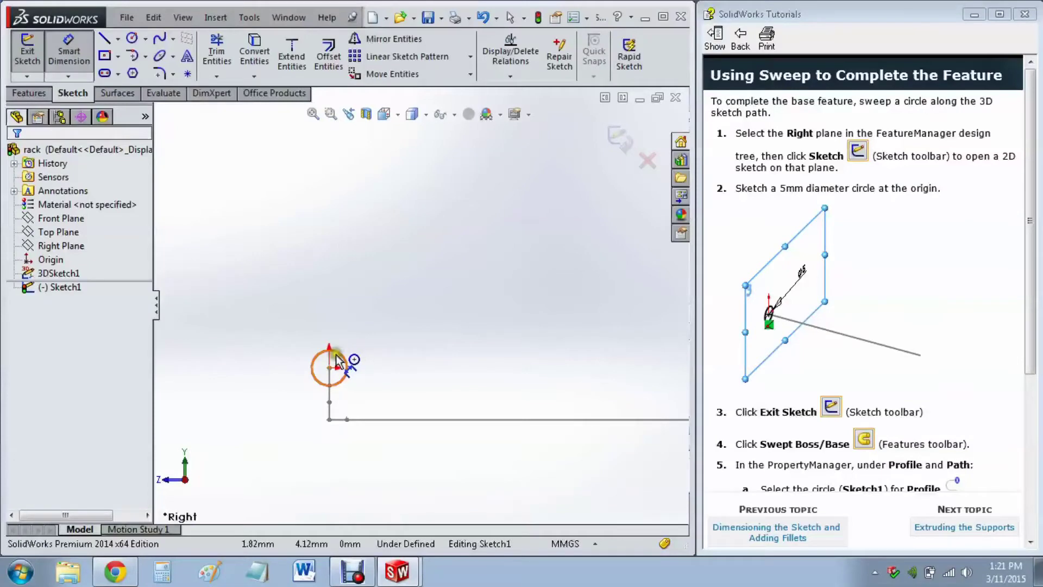
Dimension the circle to 5 mm diameter and exit the sketch as Sketch1.
{"action": "left_click", "coordinate": [370, 344]}
{"action": "left_click", "coordinate": [341, 355]}
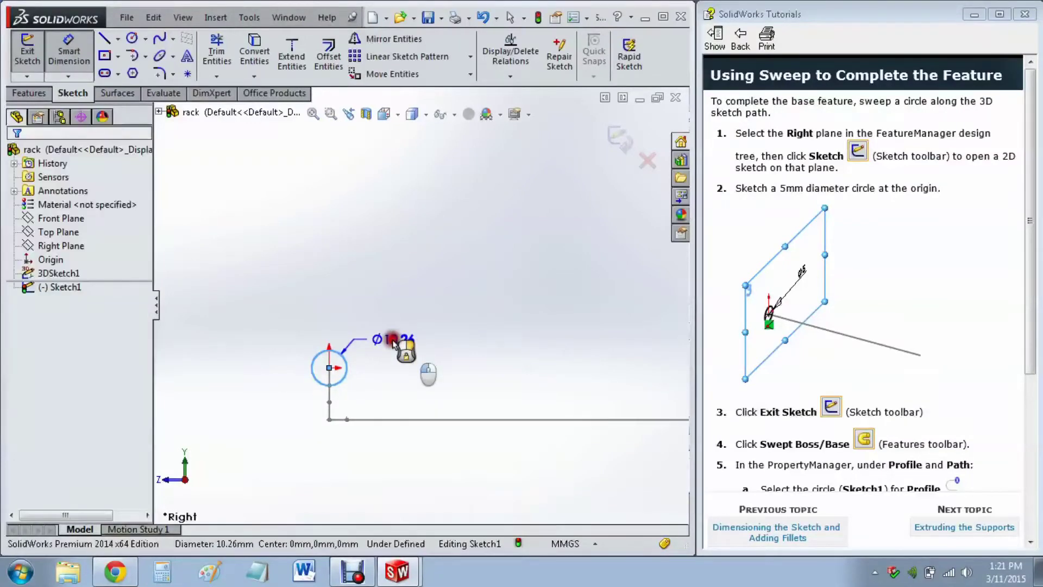
{"action": "left_click", "coordinate": [375, 345]}
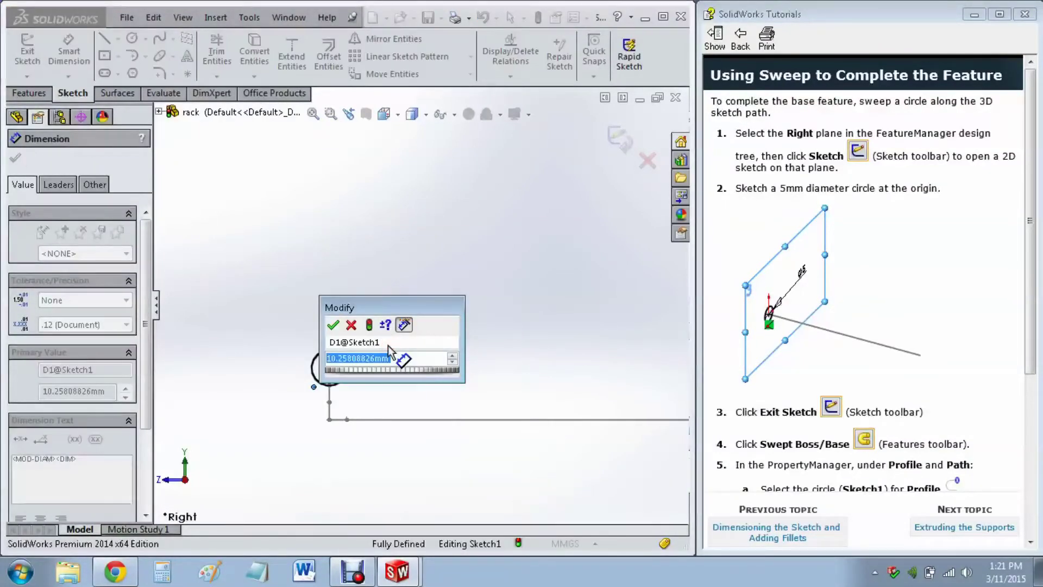
{"action": "type", "text": "5"}
{"action": "key", "text": "Return"}
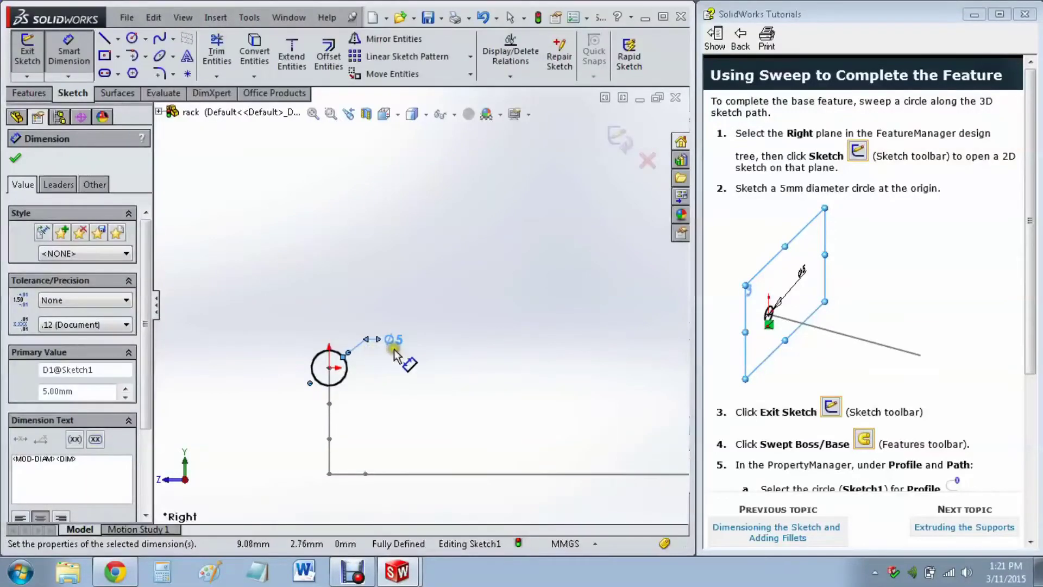
{"action": "left_click", "coordinate": [15, 157]}
{"action": "scroll", "coordinate": [371, 263], "scroll_direction": "up", "scroll_amount": 2}
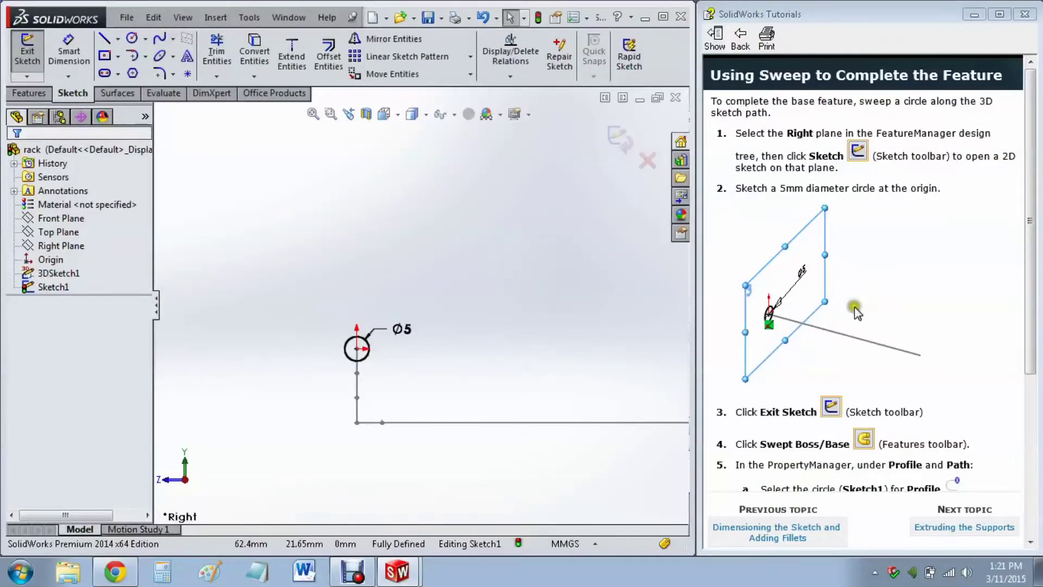
{"action": "left_click", "coordinate": [619, 140]}
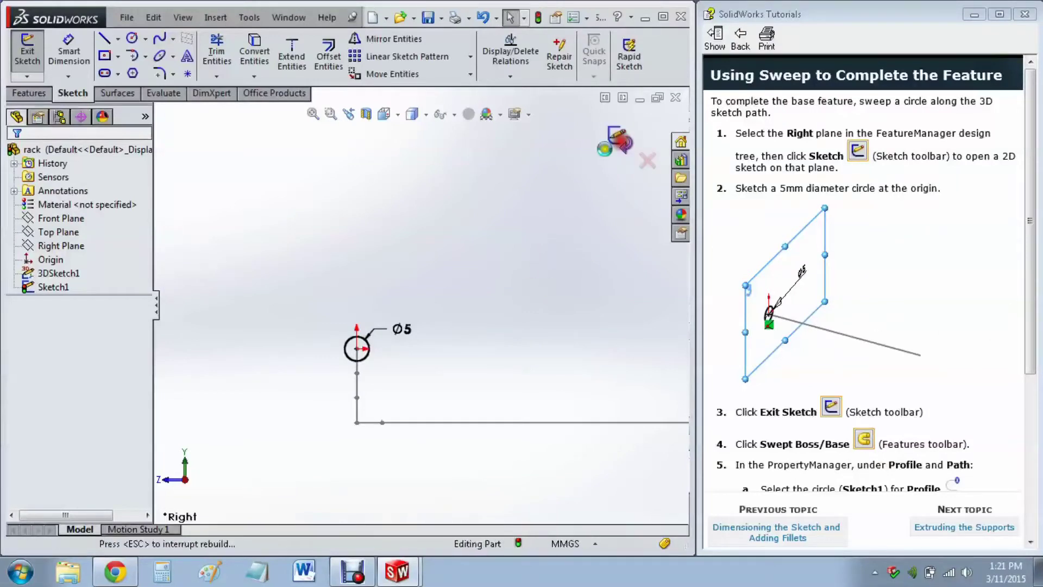
{"action": "mouse_move", "coordinate": [333, 258]}
{"action": "middle_mouse_down"}
{"action": "mouse_move", "coordinate": [294, 268]}
{"action": "mouse_move", "coordinate": [224, 216]}
{"action": "middle_mouse_up"}
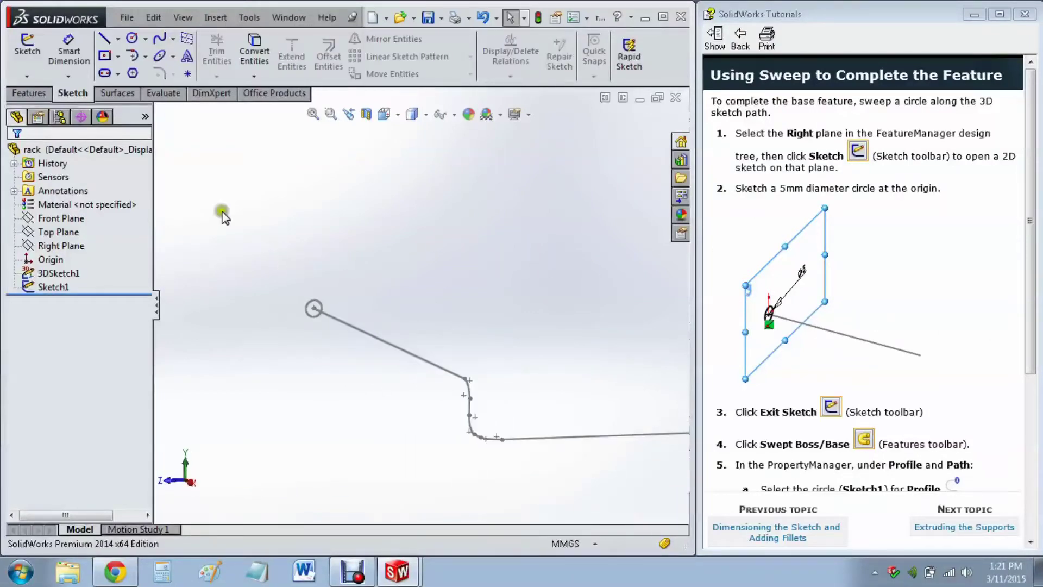
{"action": "left_click", "coordinate": [27, 94]}
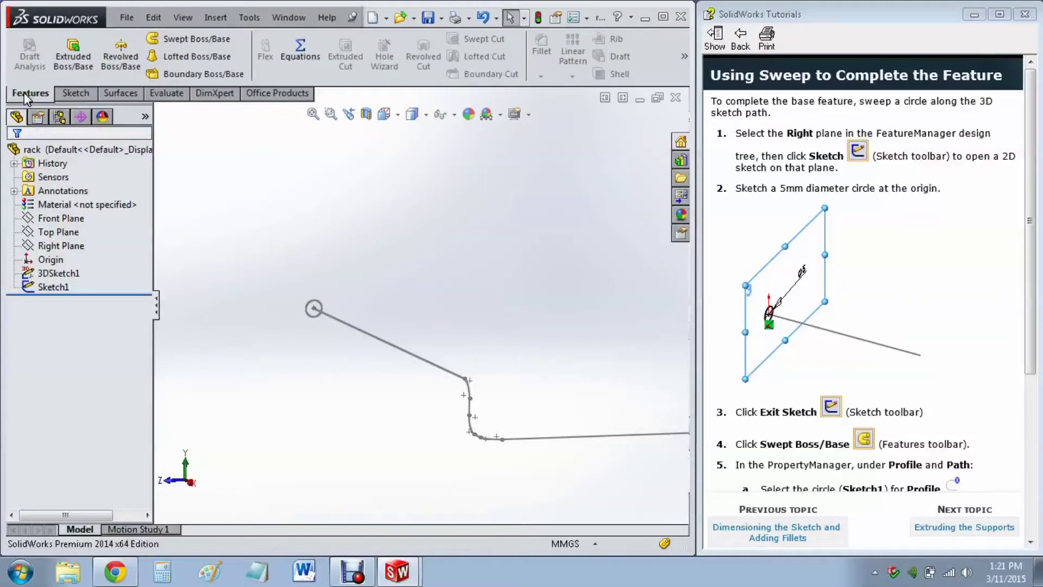
Create Sweep1 with the 5 mm circle as profile and 3DSketch1 as path.
{"action": "left_click", "coordinate": [848, 445]}
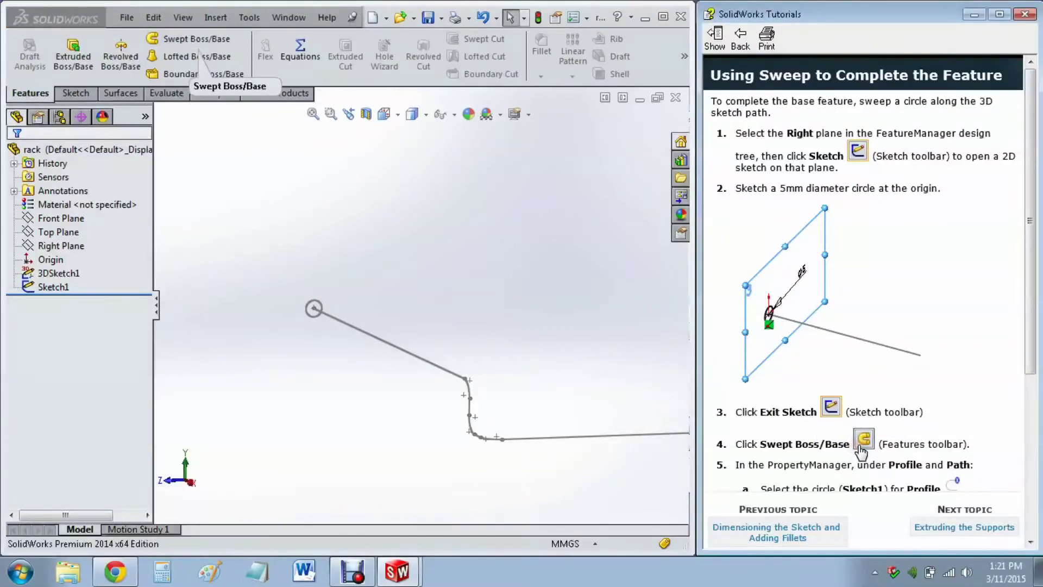
{"action": "left_click", "coordinate": [185, 39]}
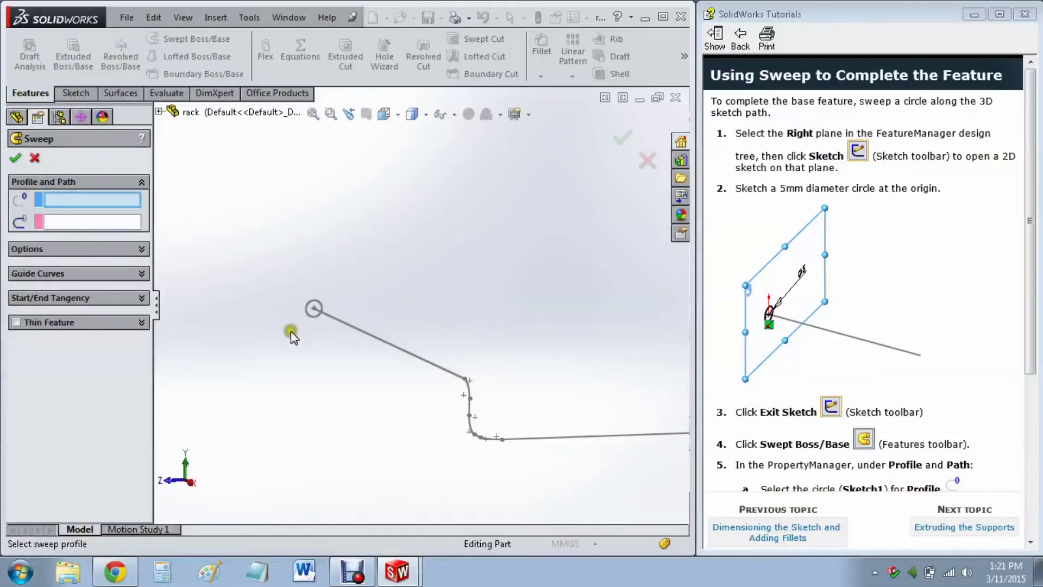
{"action": "left_click", "coordinate": [319, 311]}
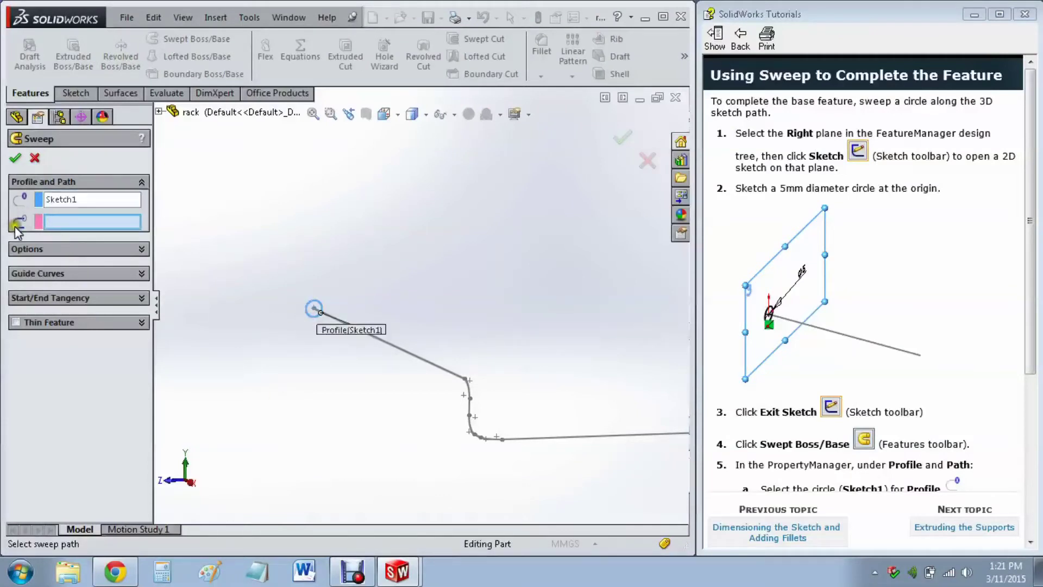
{"action": "mouse_move", "coordinate": [423, 397]}
{"action": "middle_mouse_down"}
{"action": "mouse_move", "coordinate": [426, 345]}
{"action": "mouse_move", "coordinate": [348, 348]}
{"action": "mouse_move", "coordinate": [487, 391]}
{"action": "mouse_move", "coordinate": [341, 341]}
{"action": "mouse_move", "coordinate": [486, 491]}
{"action": "middle_mouse_up"}
{"action": "left_click", "coordinate": [392, 357]}
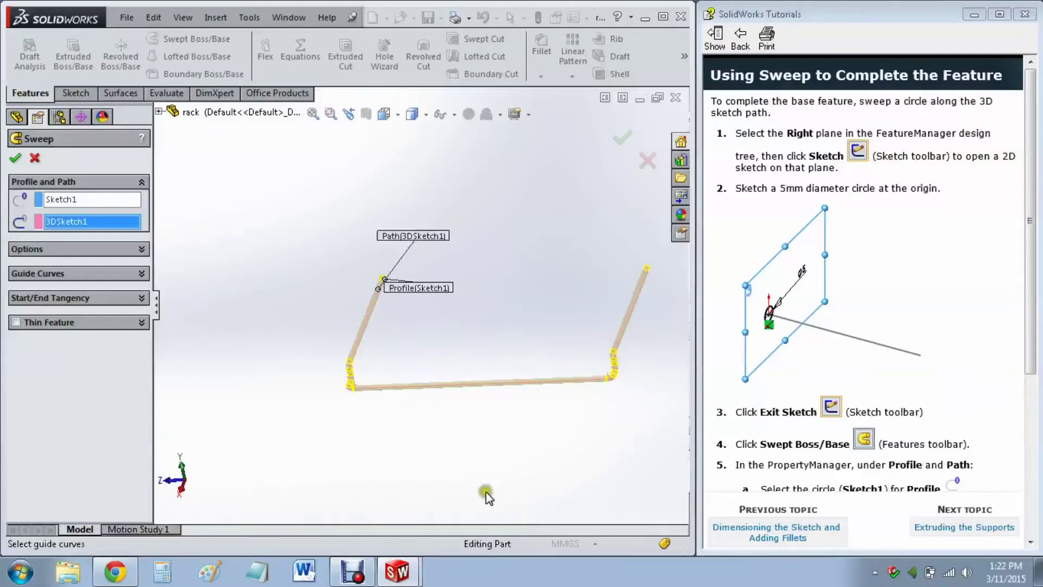
{"action": "scroll", "coordinate": [445, 451], "scroll_direction": "down", "scroll_amount": 5}
{"action": "left_click", "coordinate": [15, 159]}
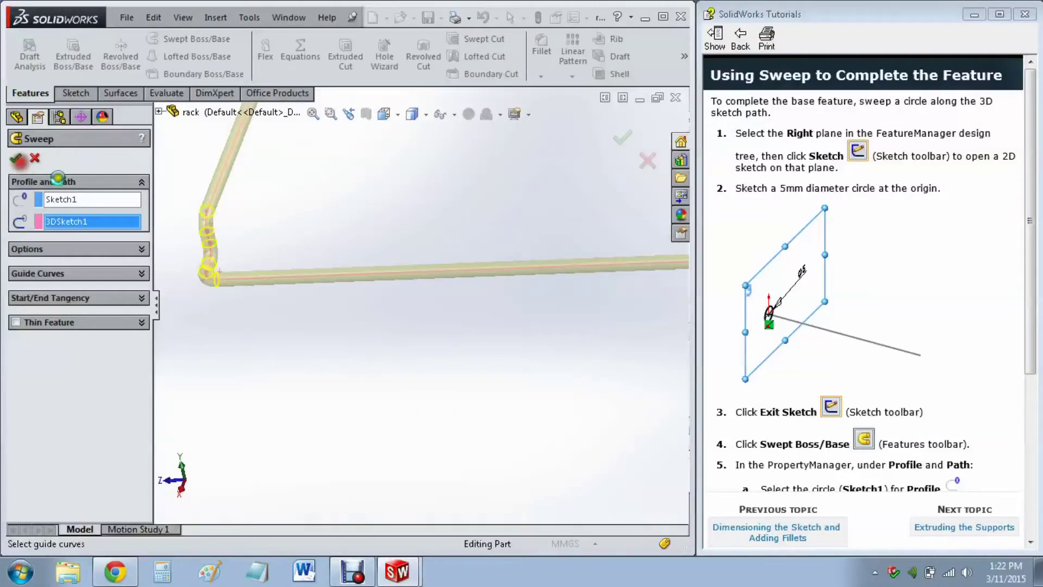
{"action": "scroll", "coordinate": [350, 318], "scroll_direction": "up", "scroll_amount": 5}
{"action": "middle_click_drag", "start_coordinate": [363, 323], "coordinate": [465, 388]}
{"action": "scroll", "coordinate": [451, 271], "scroll_direction": "down", "scroll_amount": 5}
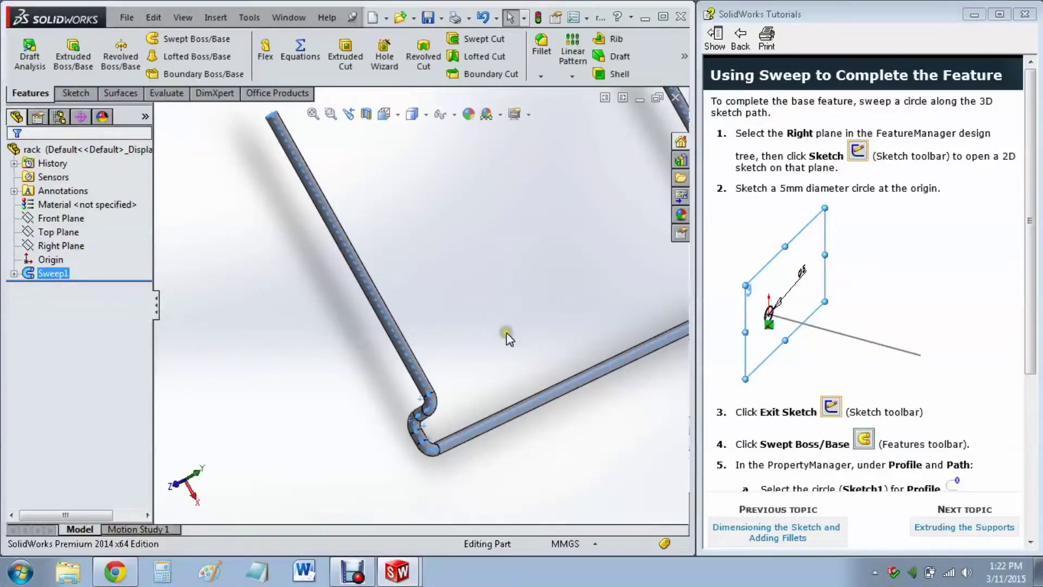
Turn off View > Temporary Axes on the swept rod, reorient it, and advance the tutorial to Extruding the Supports.
{"action": "scroll", "coordinate": [507, 337], "scroll_direction": "up", "scroll_amount": 5}
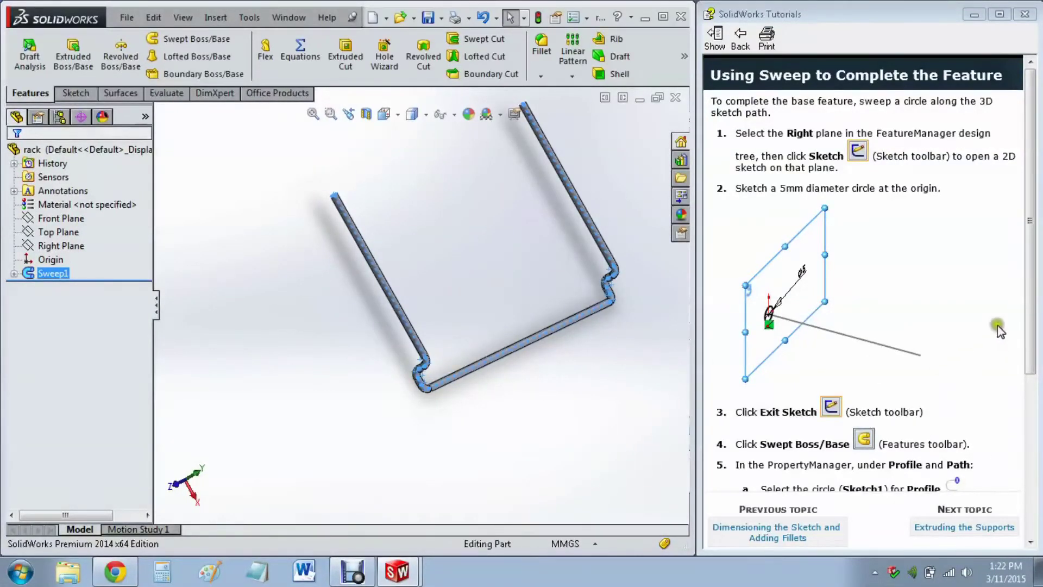
{"action": "left_click_drag", "start_coordinate": [1030, 312], "coordinate": [1038, 510]}
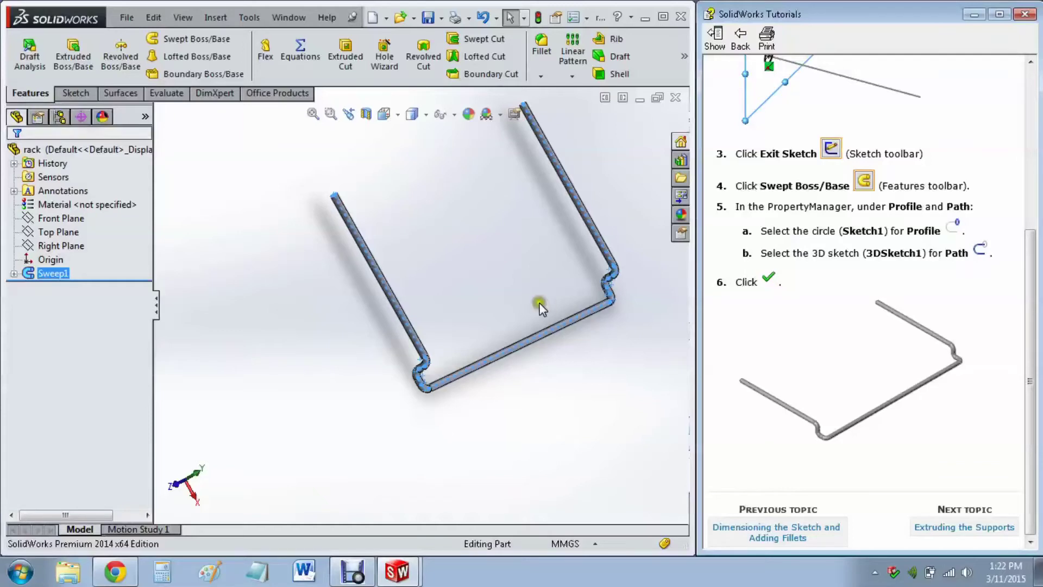
{"action": "left_click", "coordinate": [183, 17]}
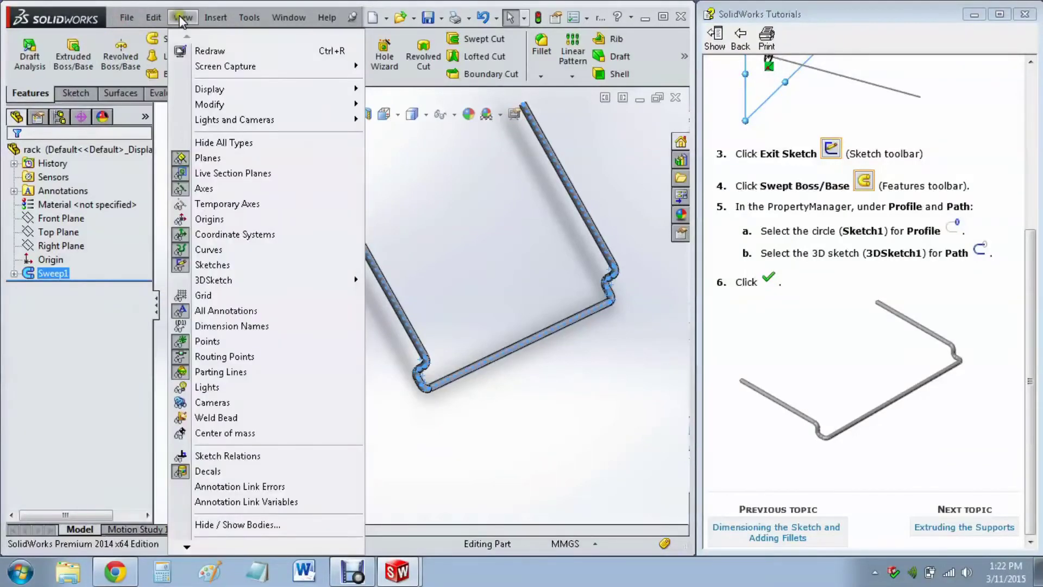
{"action": "left_click", "coordinate": [237, 204]}
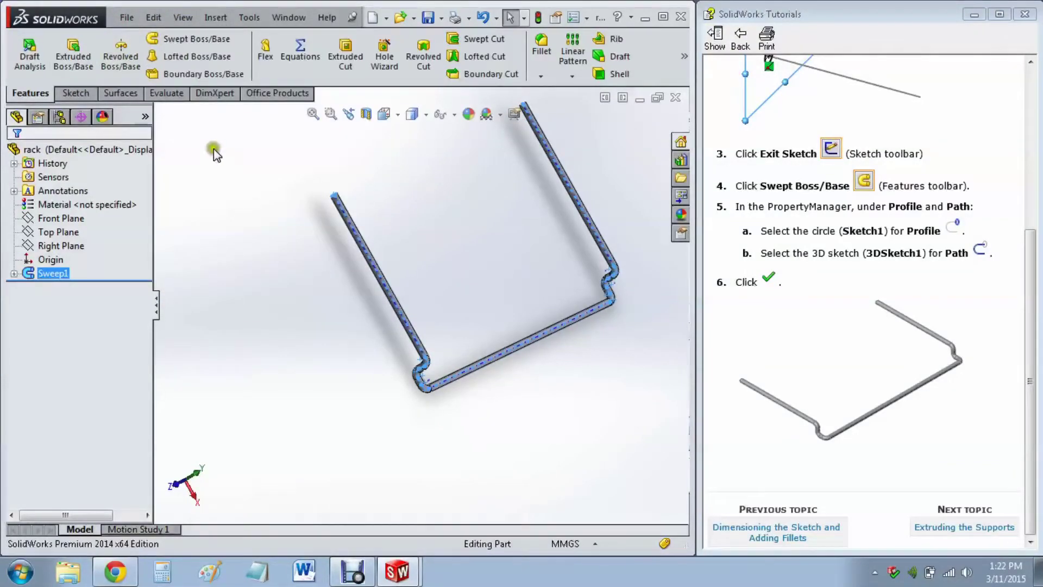
{"action": "left_click", "coordinate": [183, 17]}
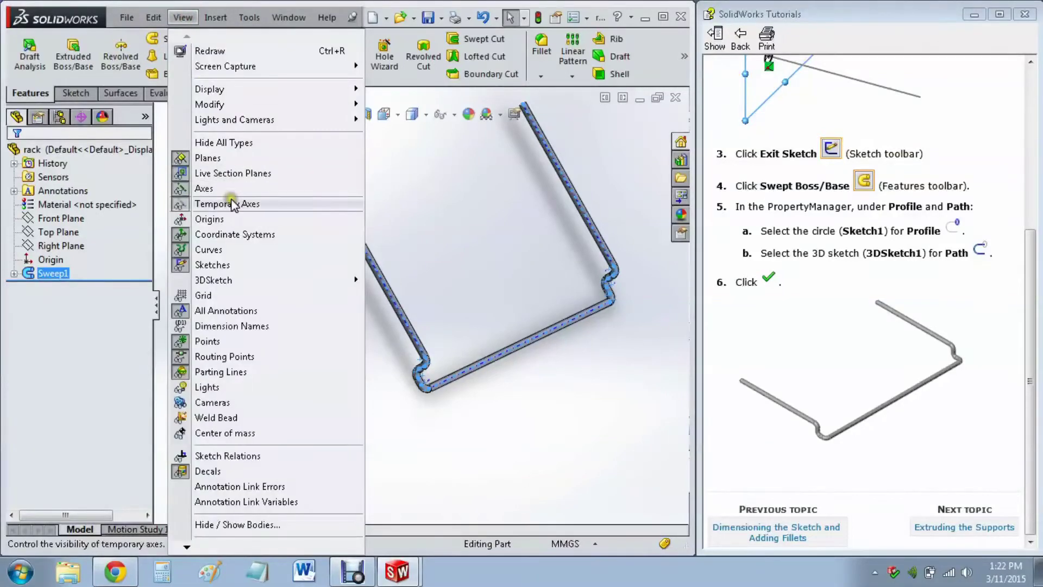
{"action": "left_click", "coordinate": [270, 204]}
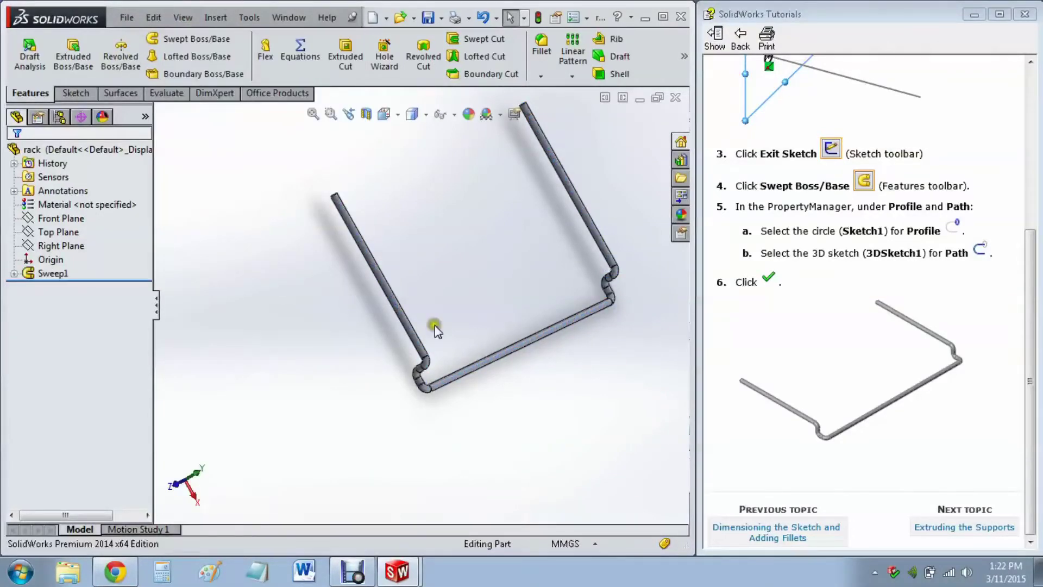
{"action": "middle_click_drag", "start_coordinate": [434, 326], "coordinate": [493, 252]}
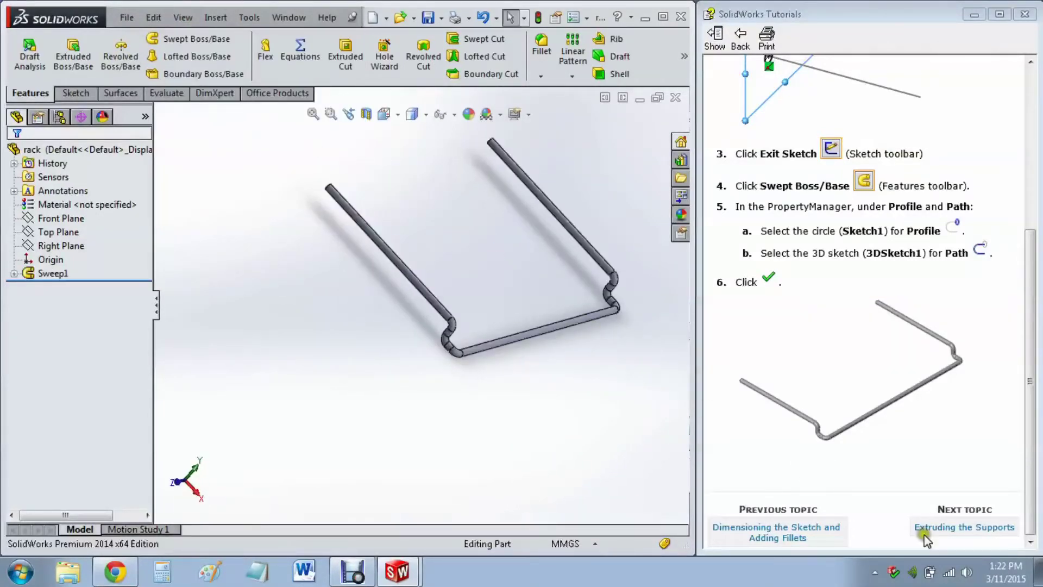
{"action": "left_click", "coordinate": [972, 530]}
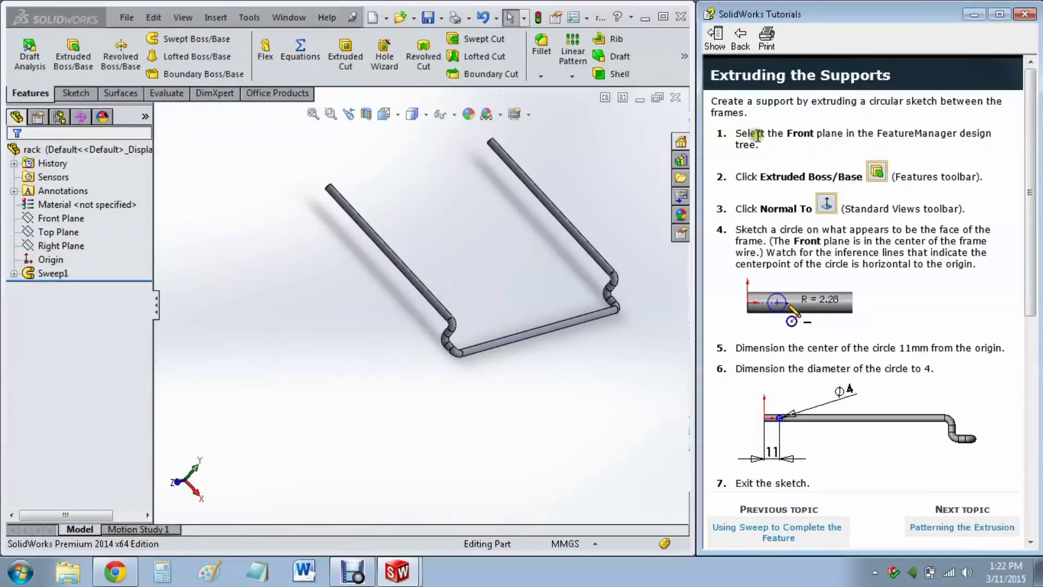
Set the frame to the Front view orientation and start a new Extruded Boss/Base feature.
{"action": "left_click", "coordinate": [185, 485]}
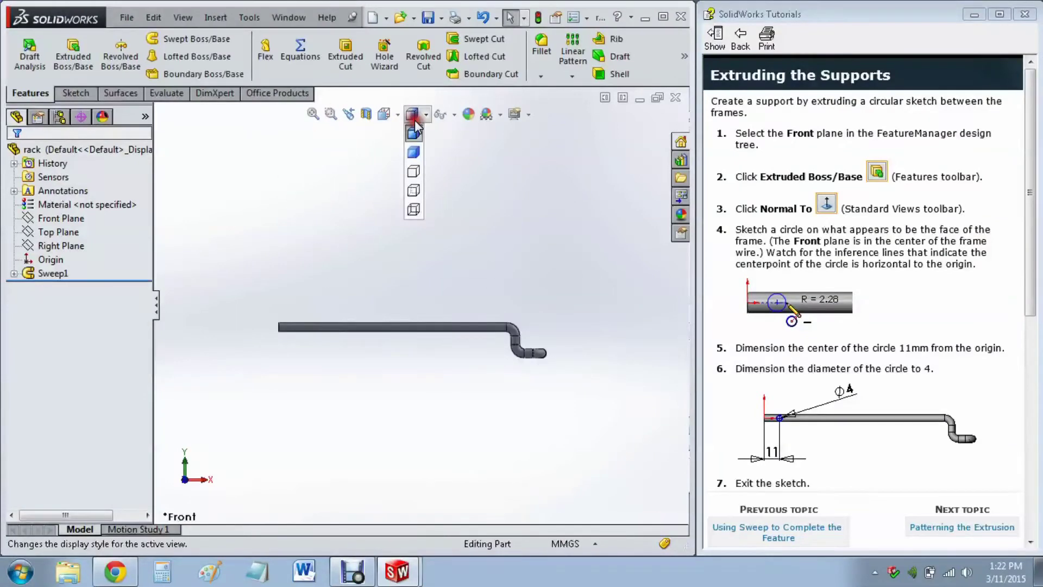
{"action": "left_click", "coordinate": [384, 116]}
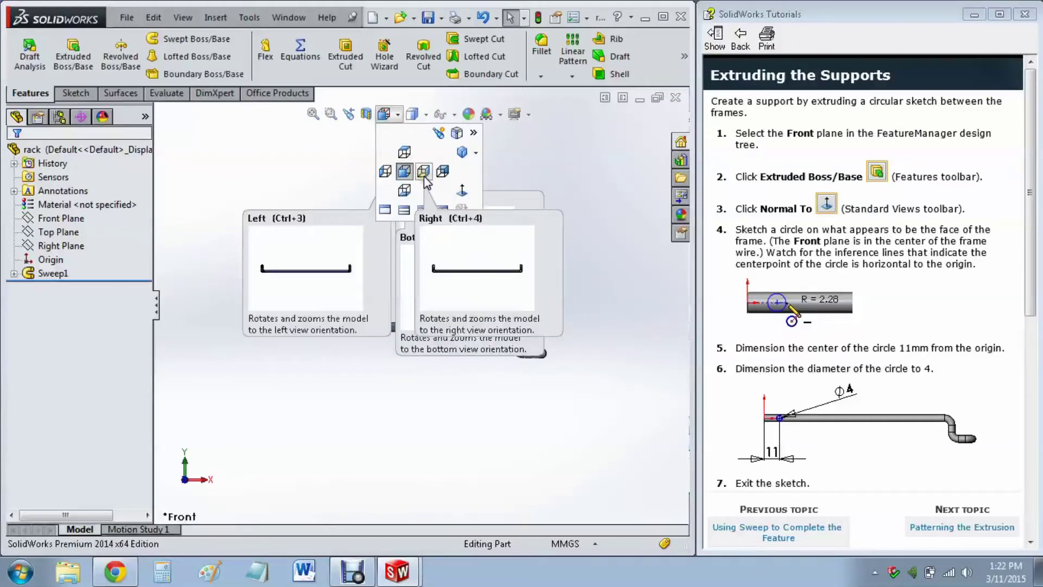
{"action": "left_click", "coordinate": [404, 172]}
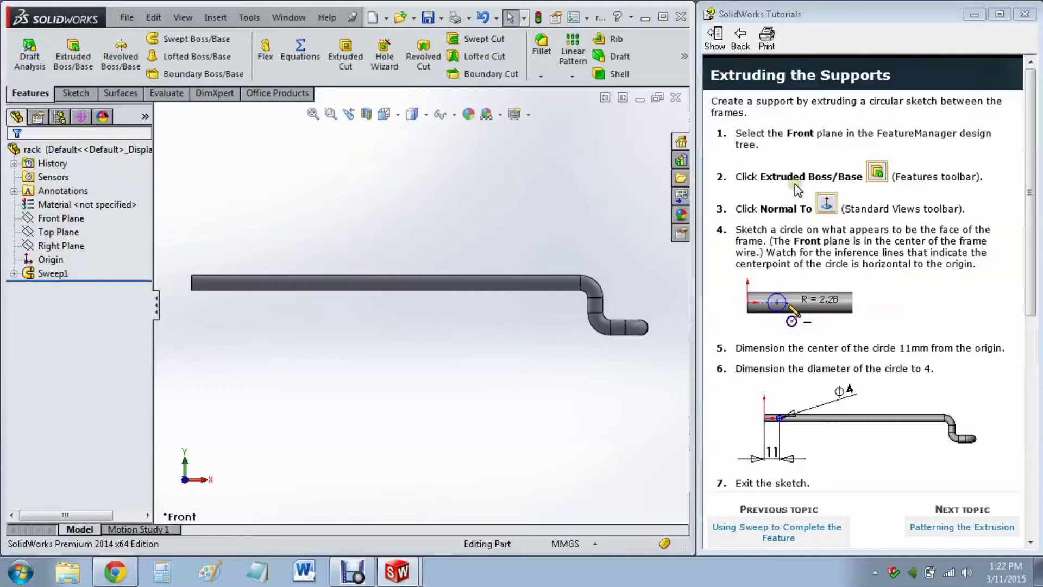
{"action": "left_click", "coordinate": [876, 175]}
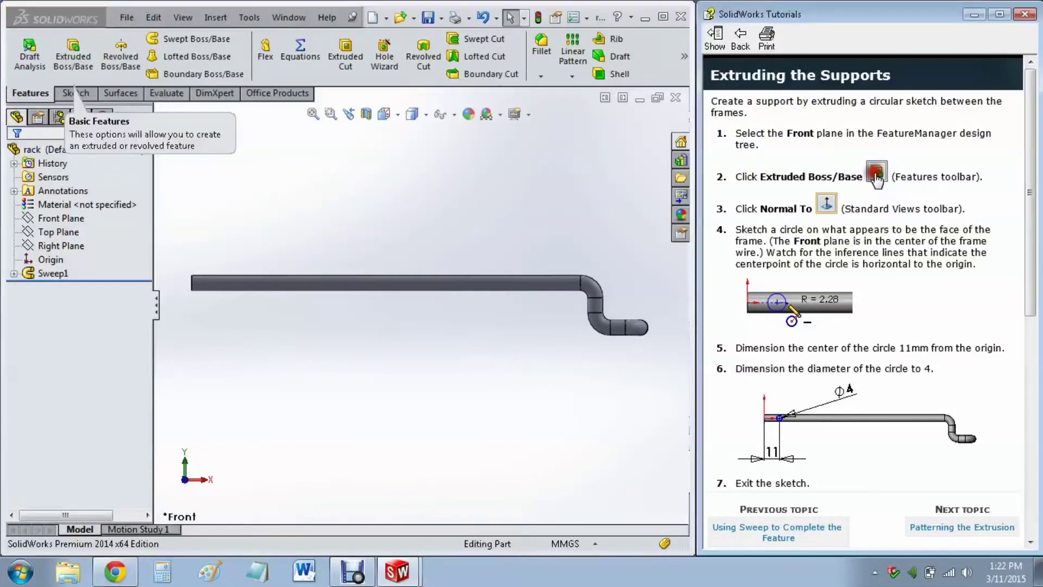
{"action": "left_click", "coordinate": [73, 55]}
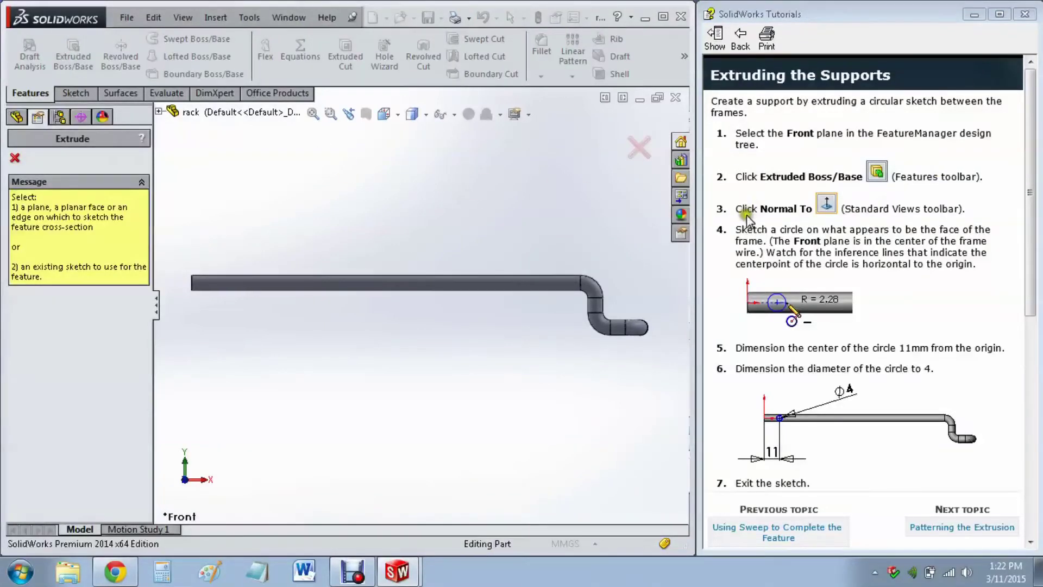
{"action": "left_click", "coordinate": [826, 207]}
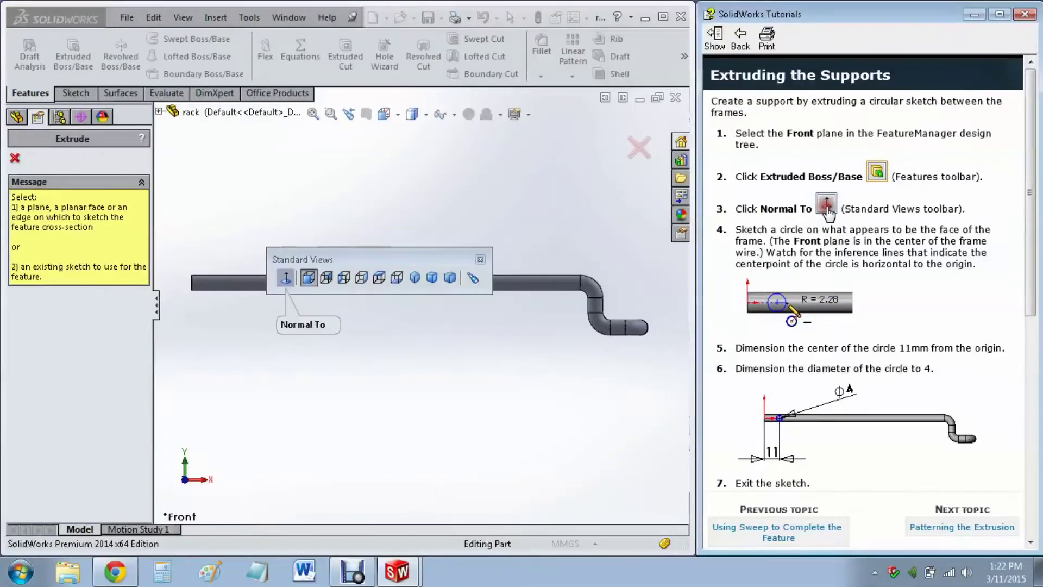
{"action": "left_click", "coordinate": [284, 277]}
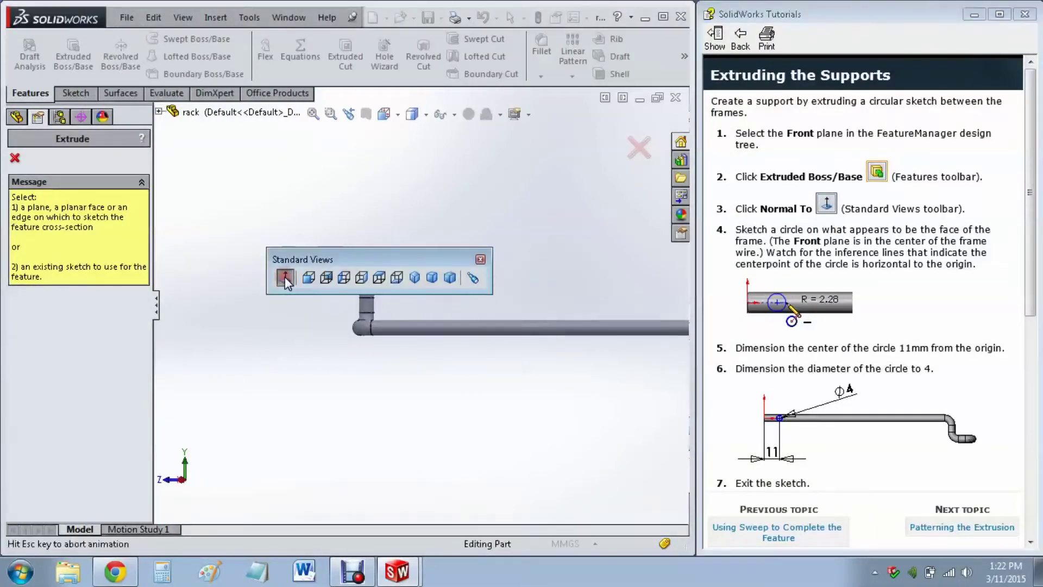
{"action": "left_click", "coordinate": [284, 277]}
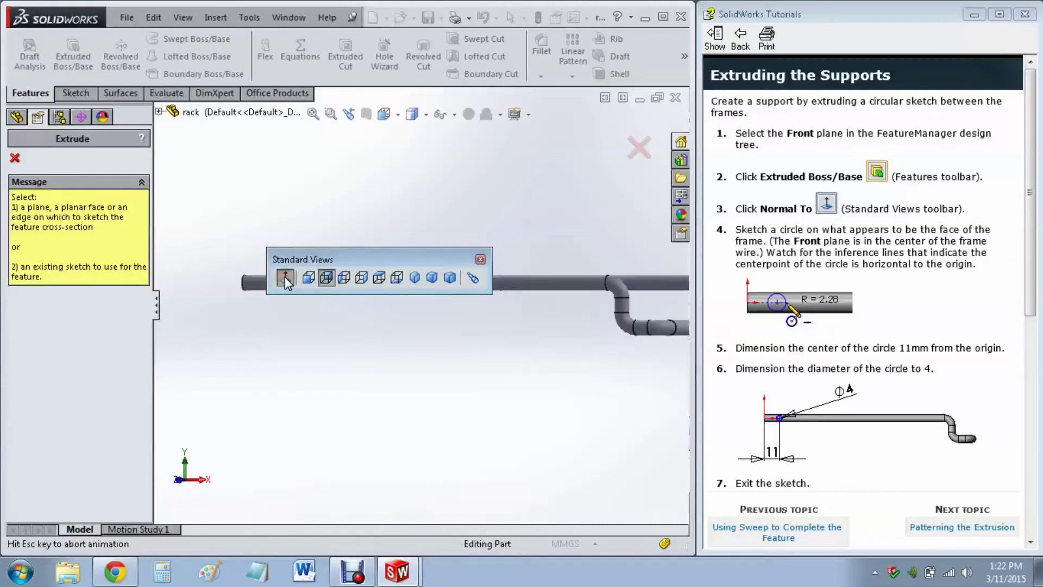
{"action": "left_click", "coordinate": [481, 260]}
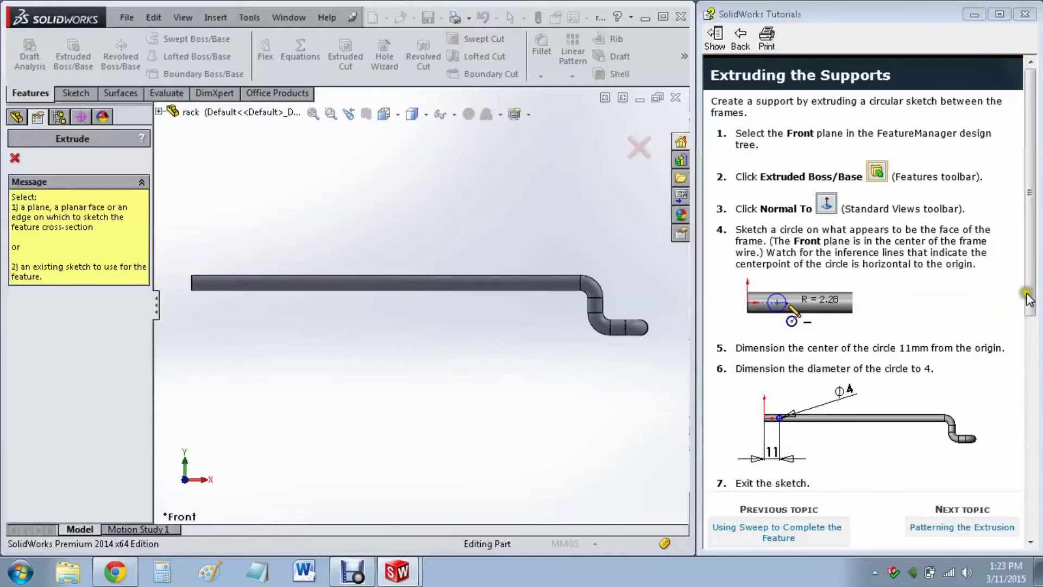
{"action": "scroll", "coordinate": [1028, 298], "scroll_direction": "down", "scroll_amount": 3}
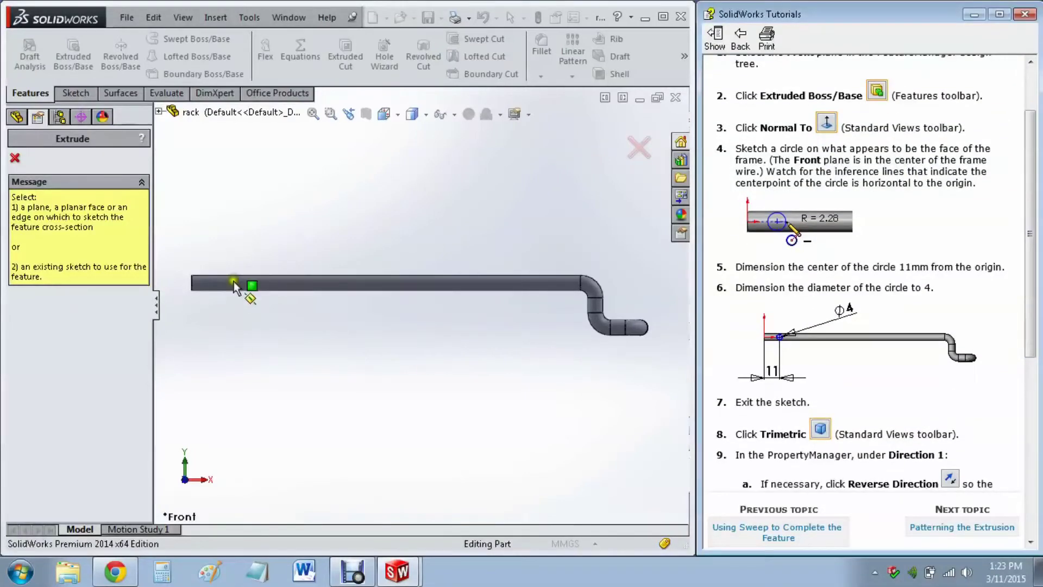
{"action": "left_click", "coordinate": [75, 93]}
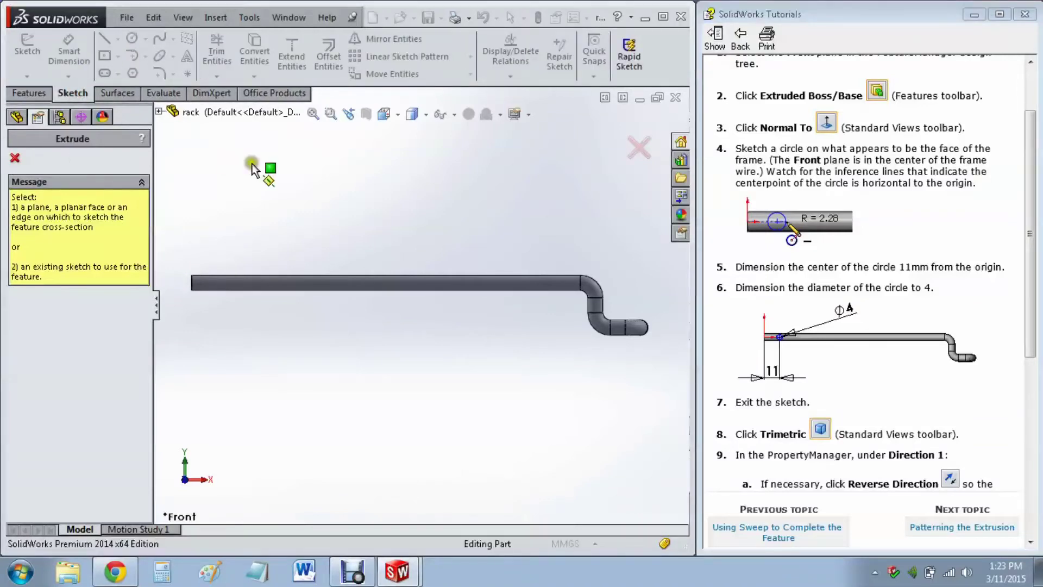
{"action": "left_click", "coordinate": [14, 158]}
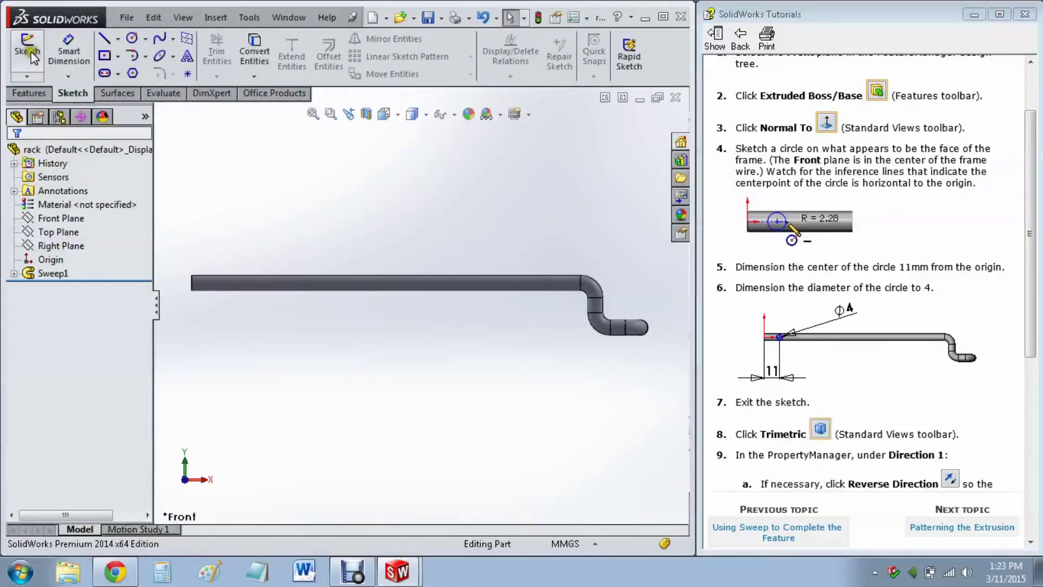
{"action": "left_click", "coordinate": [132, 38]}
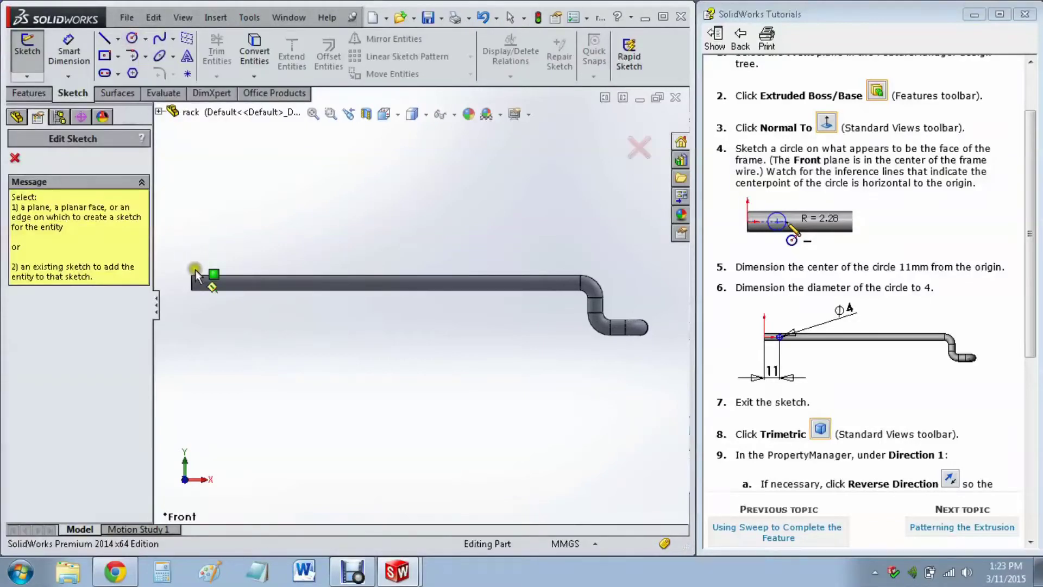
{"action": "left_click", "coordinate": [16, 160]}
{"action": "left_click", "coordinate": [29, 93]}
{"action": "left_click", "coordinate": [73, 58]}
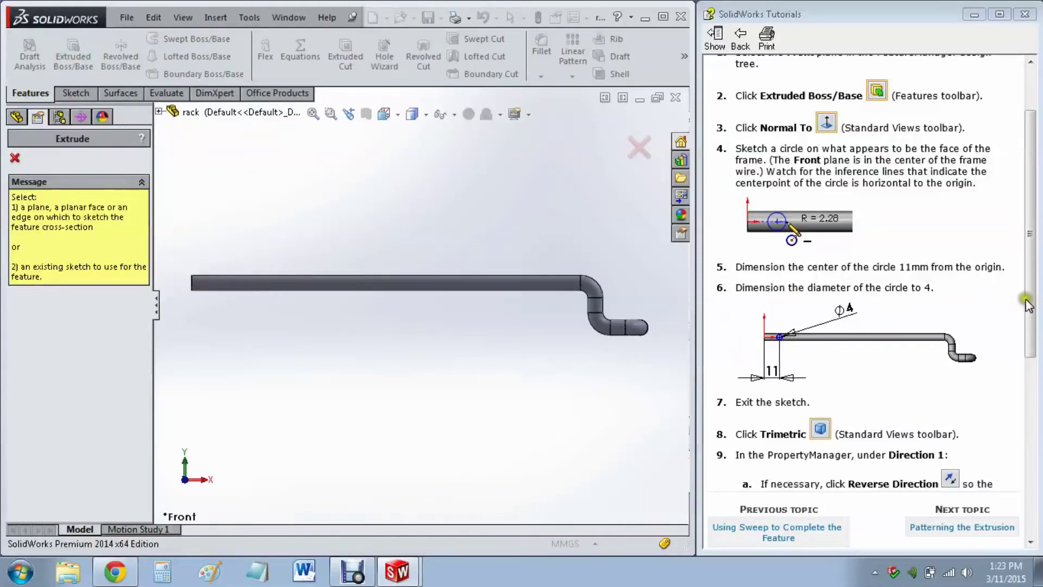
{"action": "scroll", "coordinate": [1024, 228], "scroll_direction": "up", "scroll_amount": 3}
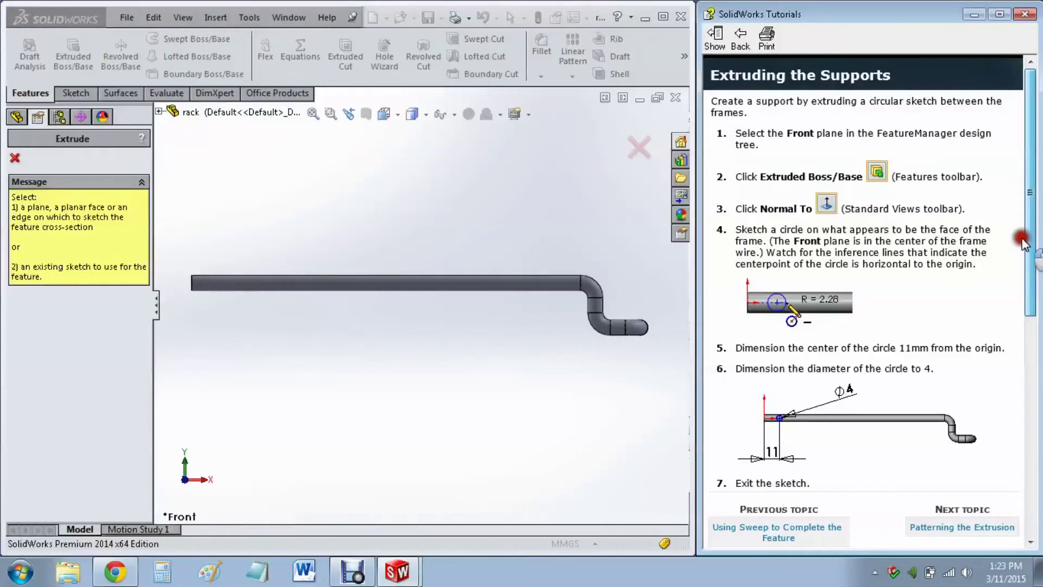
{"action": "left_click_drag", "start_coordinate": [1031, 247], "coordinate": [1032, 303]}
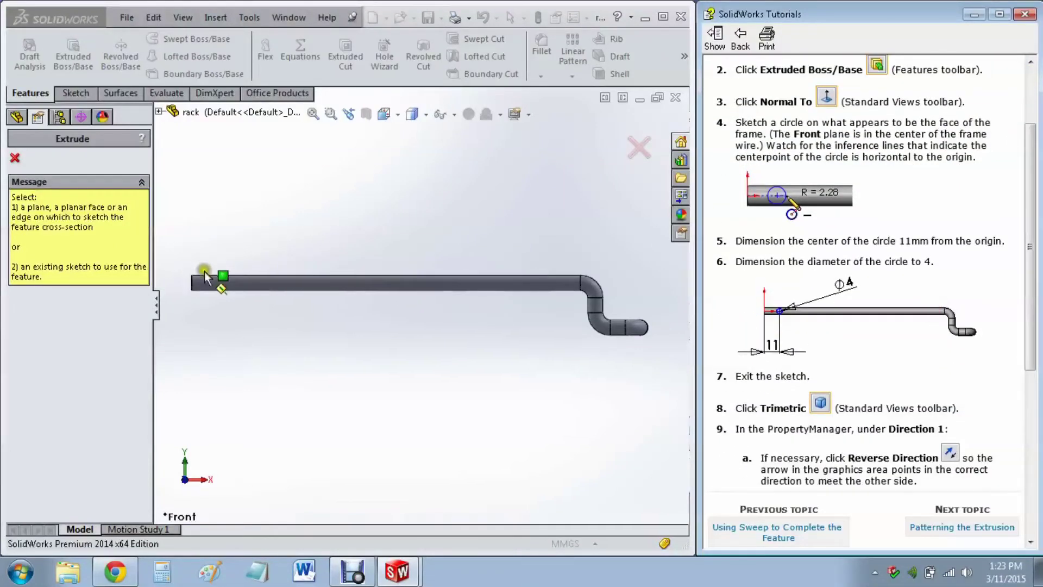
{"action": "left_click", "coordinate": [213, 283]}
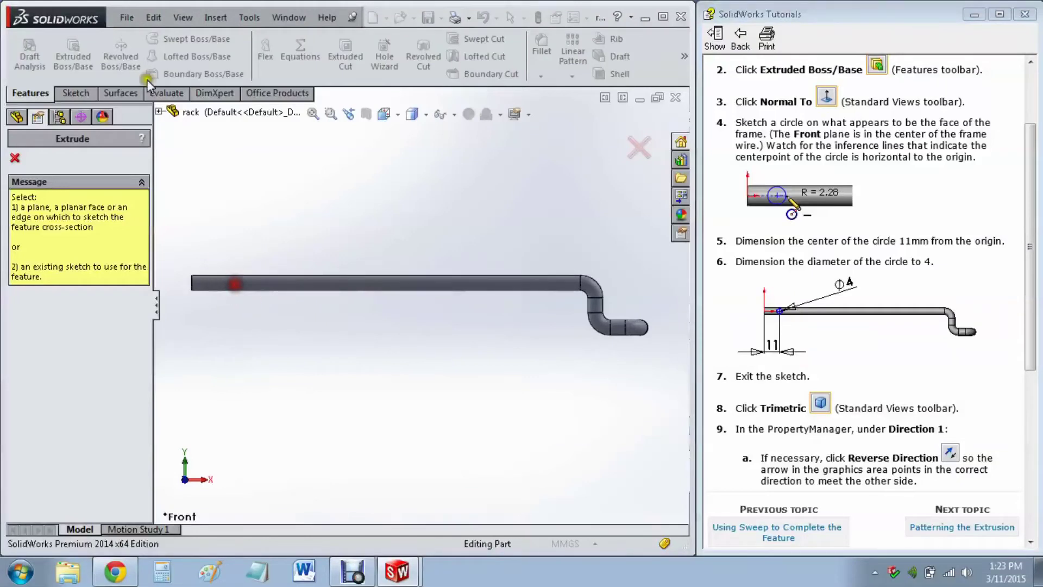
{"action": "left_click", "coordinate": [73, 93]}
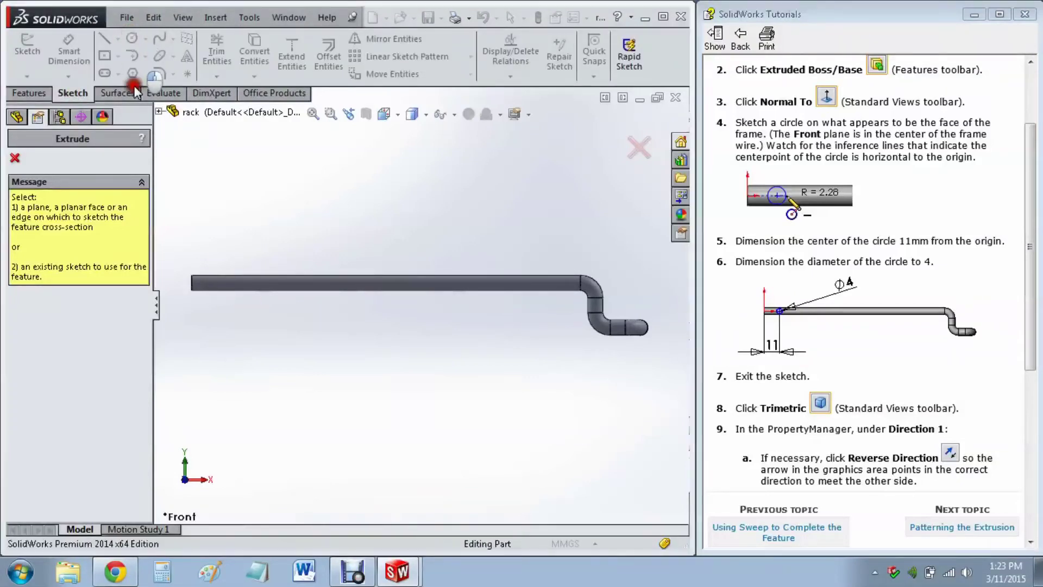
{"action": "left_click_drag", "start_coordinate": [132, 39], "coordinate": [566, 66]}
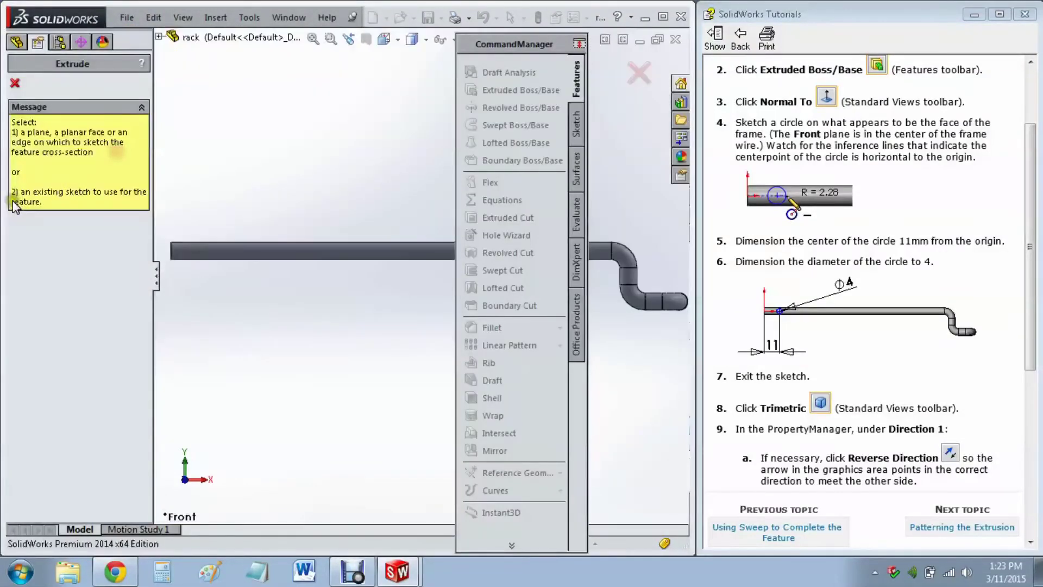
{"action": "double_click", "coordinate": [545, 42]}
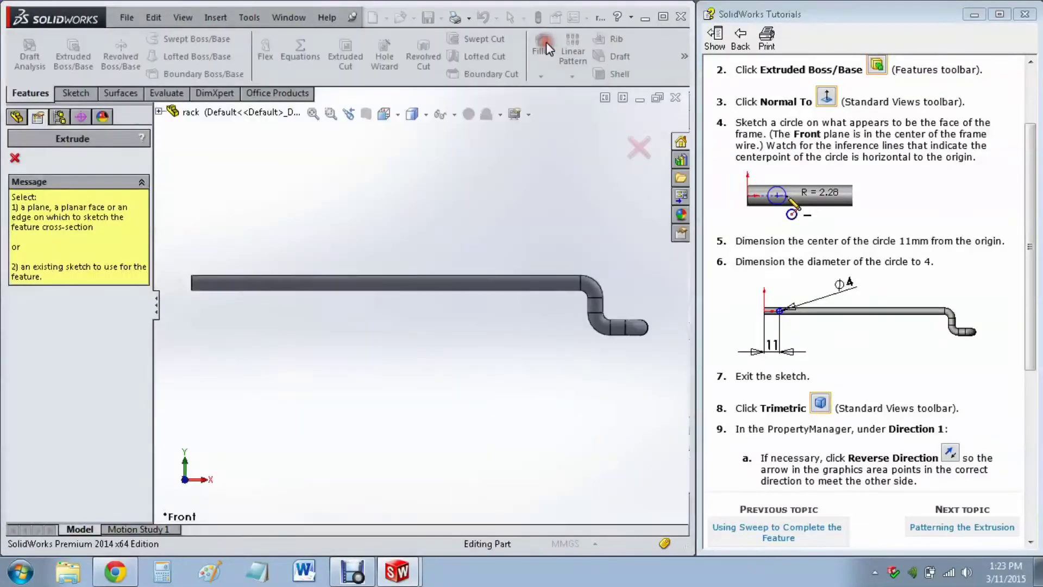
Select the Front Plane and draw a circle centred on the rod's end.
{"action": "left_click", "coordinate": [13, 159]}
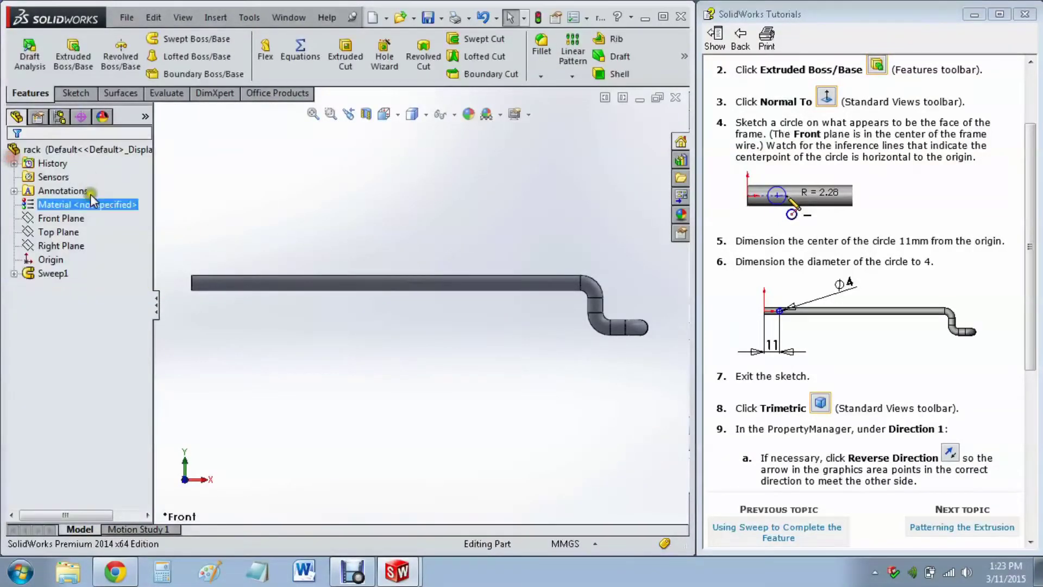
{"action": "left_click", "coordinate": [61, 247]}
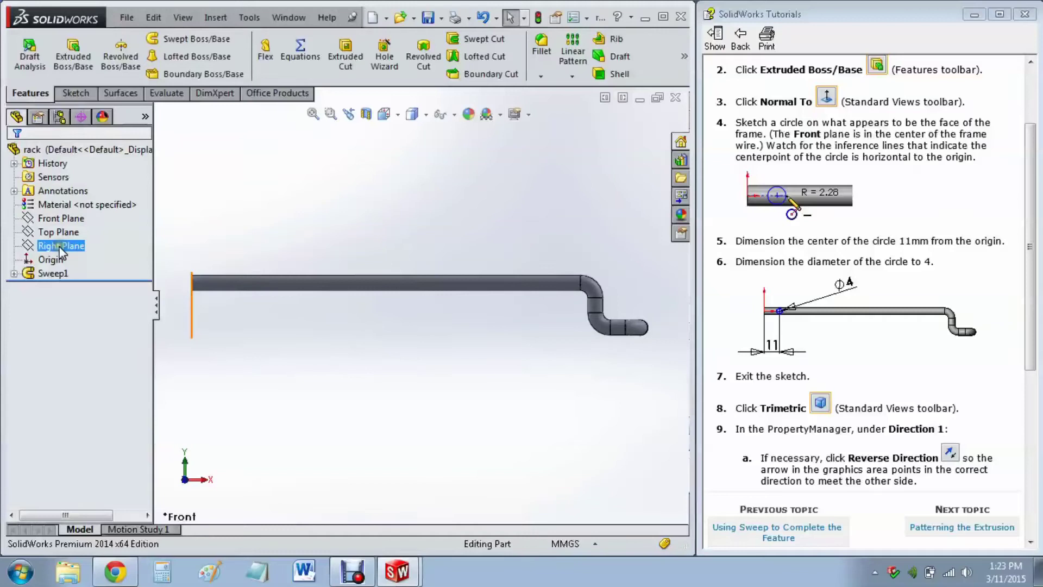
{"action": "left_click", "coordinate": [64, 217]}
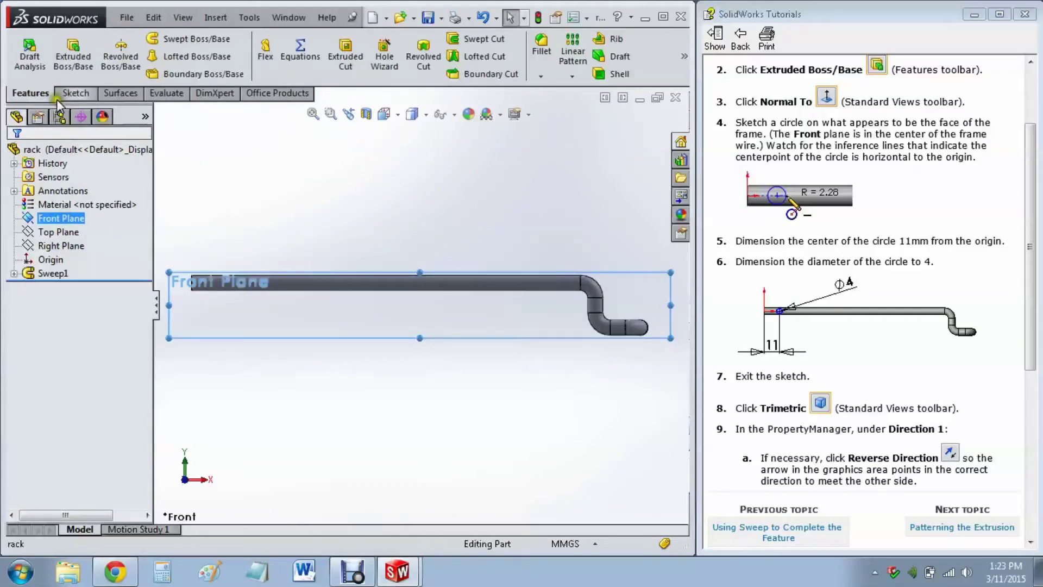
{"action": "left_click", "coordinate": [73, 96]}
{"action": "left_click", "coordinate": [131, 38]}
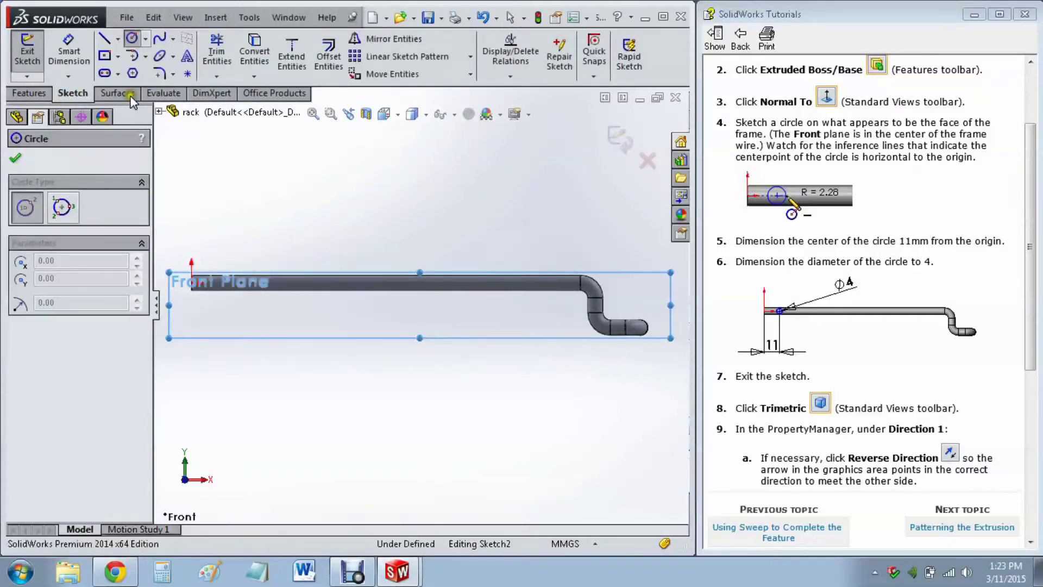
{"action": "scroll", "coordinate": [217, 293], "scroll_direction": "down", "scroll_amount": 3}
{"action": "left_click", "coordinate": [265, 268]}
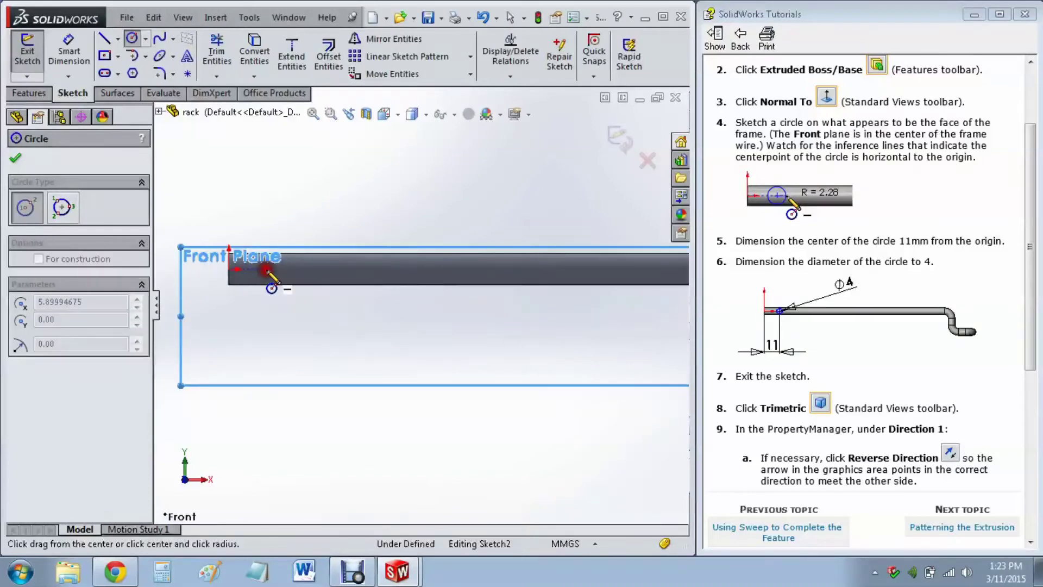
{"action": "left_click", "coordinate": [274, 279]}
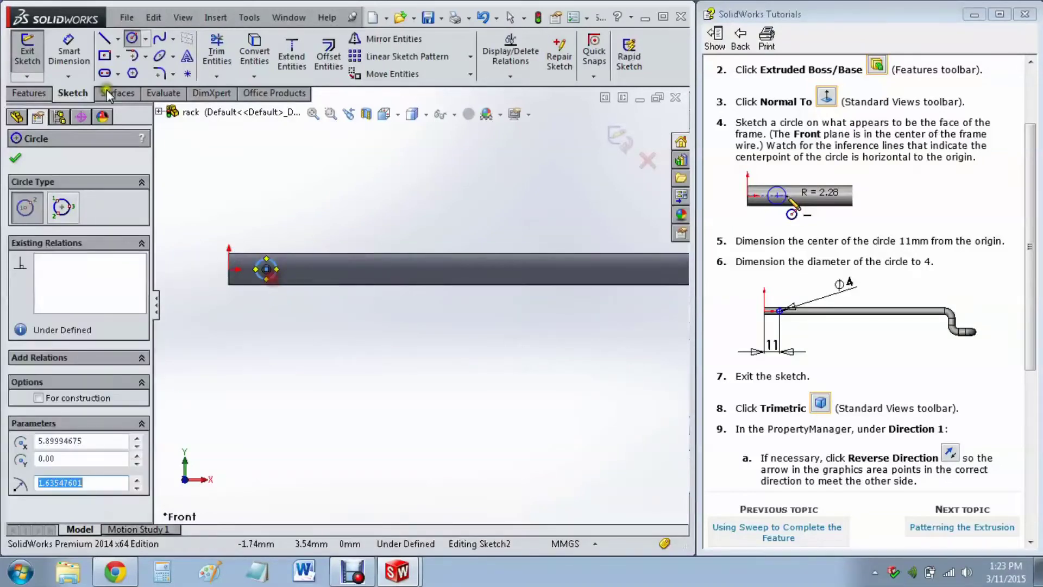
Dimension the circle to 4 mm diameter with its centre 11 mm from the origin.
{"action": "left_click", "coordinate": [70, 51]}
{"action": "left_click", "coordinate": [277, 268]}
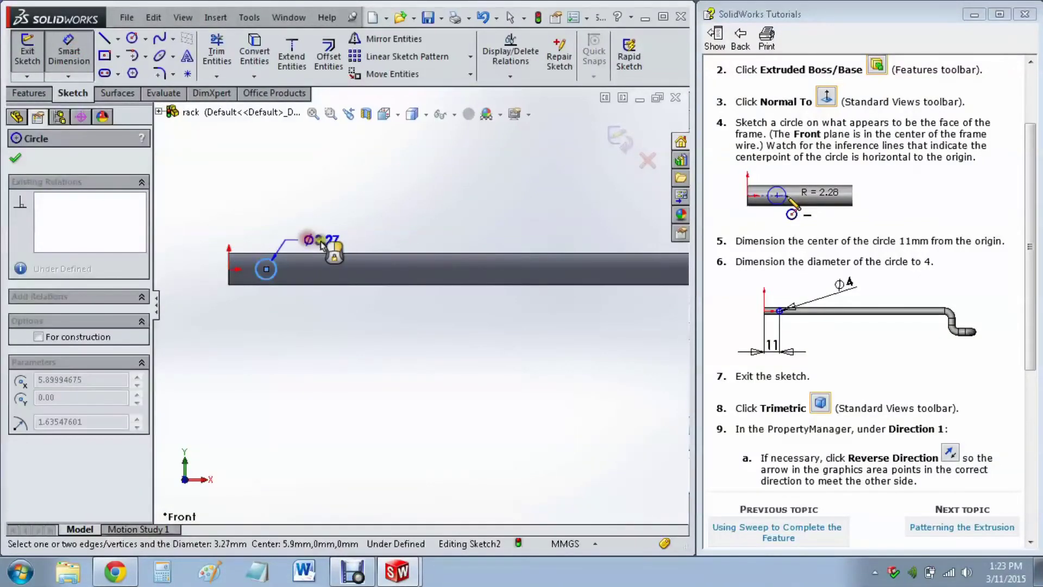
{"action": "left_click", "coordinate": [321, 245]}
{"action": "type", "text": "4"}
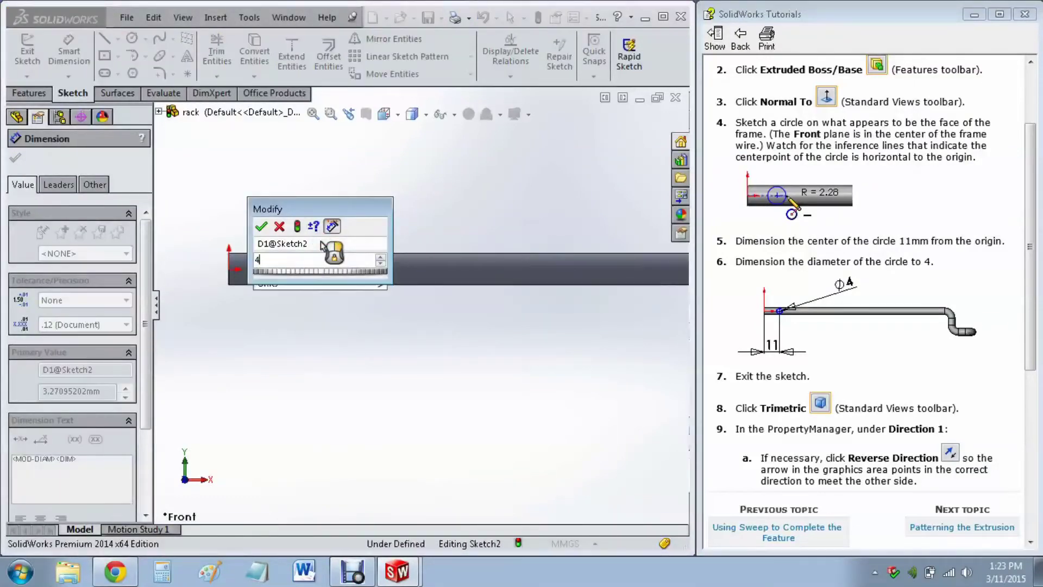
{"action": "key", "text": "Return"}
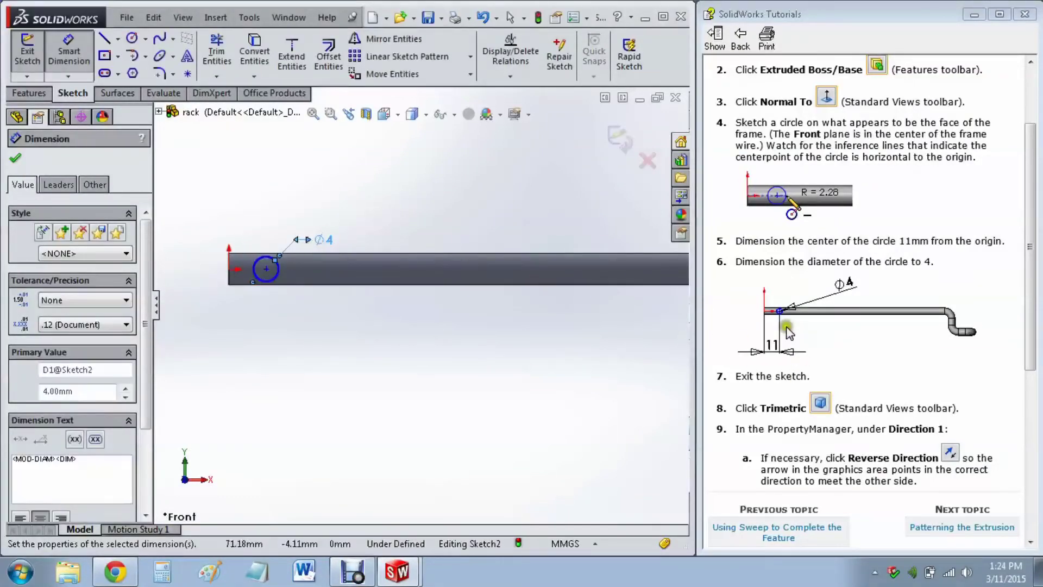
{"action": "left_click", "coordinate": [267, 270]}
{"action": "left_click", "coordinate": [230, 268]}
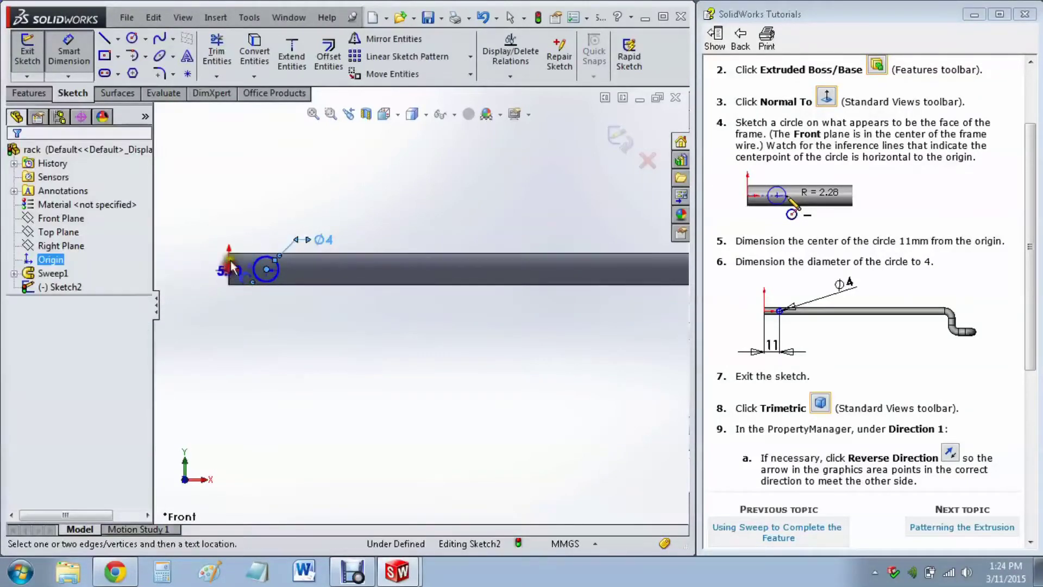
{"action": "left_click", "coordinate": [252, 208]}
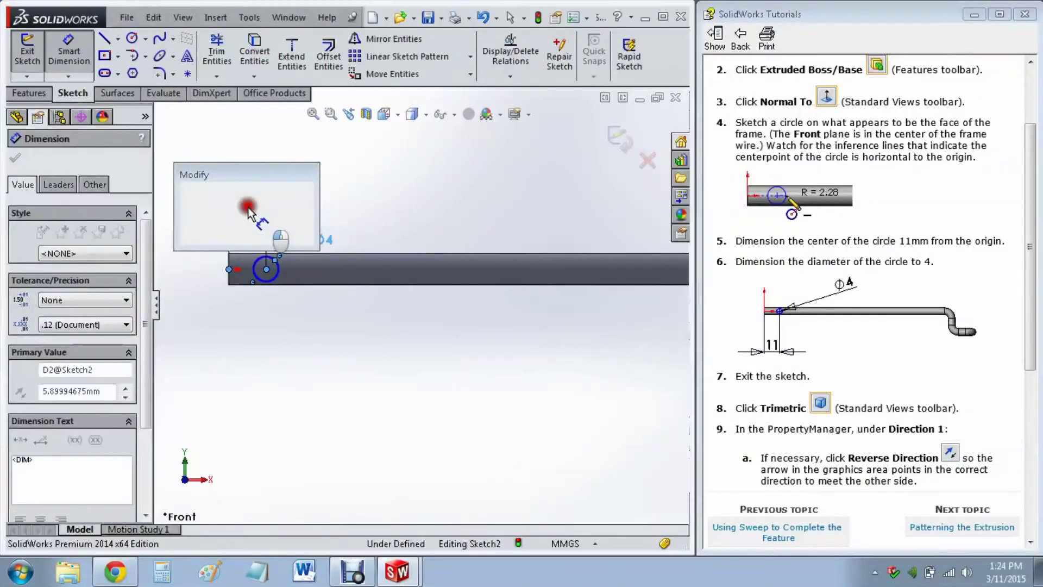
{"action": "type", "text": "11"}
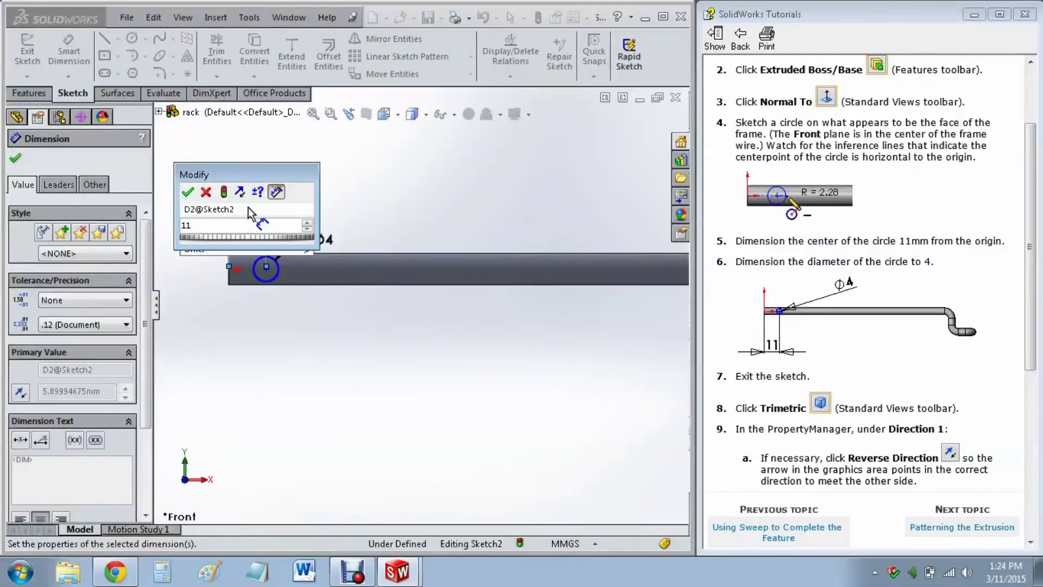
{"action": "key", "text": "Return"}
{"action": "left_click", "coordinate": [15, 158]}
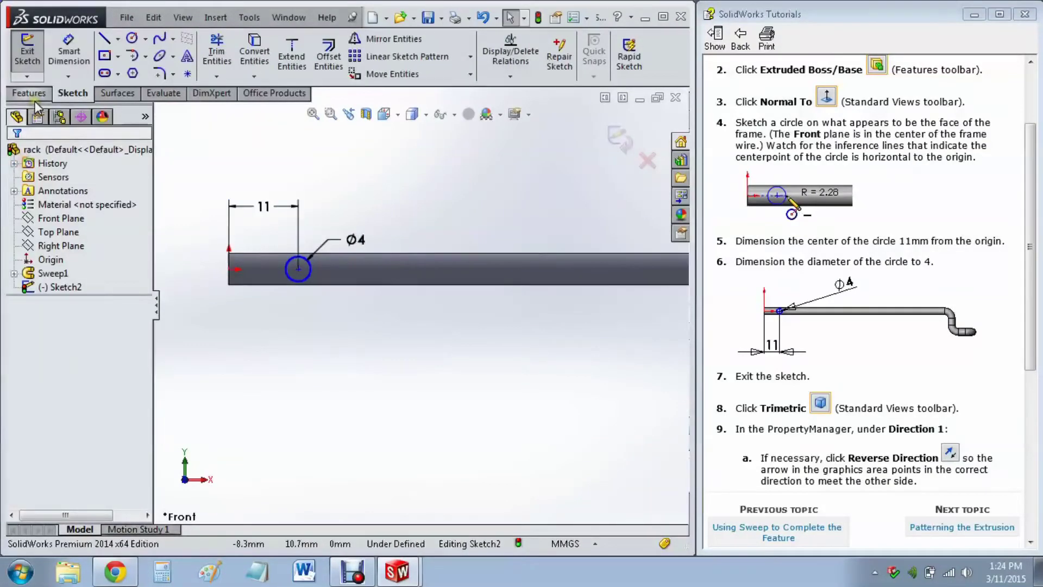
{"action": "left_click", "coordinate": [32, 95]}
Extrude the 4 mm circle in reverse direction, Up To Surface, ending at the far rail face.
{"action": "left_click", "coordinate": [73, 55]}
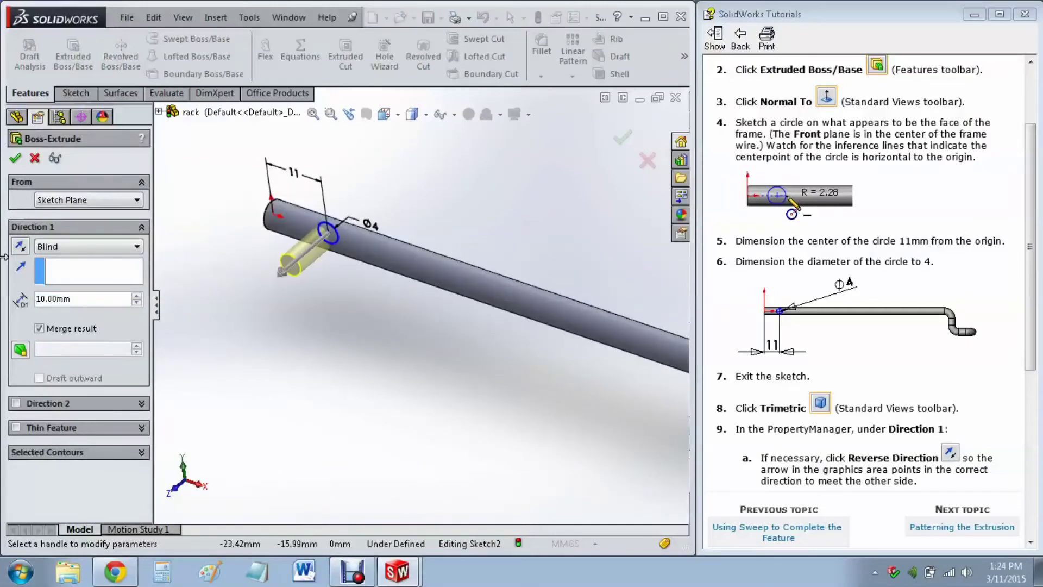
{"action": "left_click", "coordinate": [19, 247]}
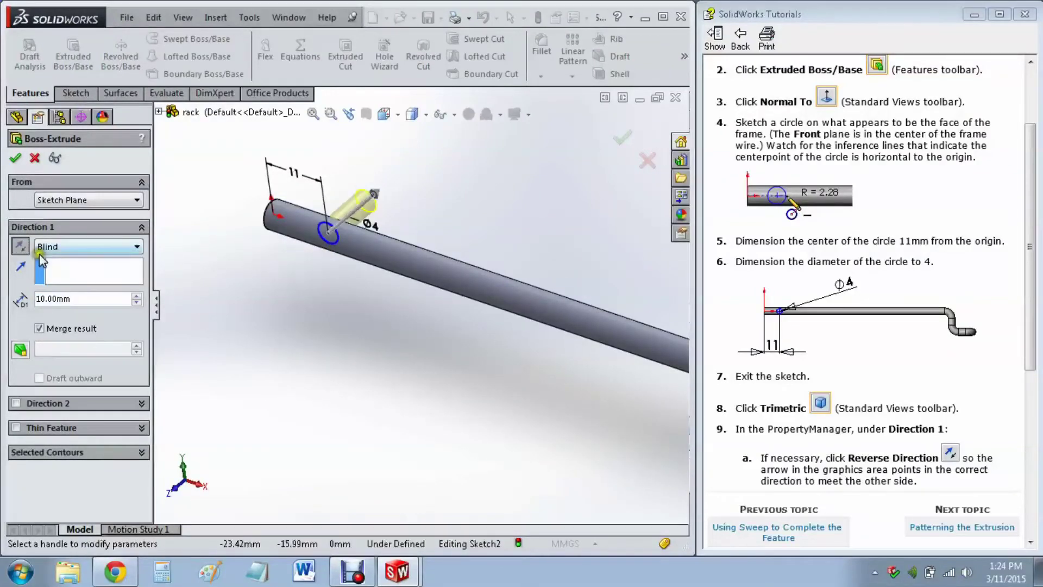
{"action": "scroll", "coordinate": [320, 292], "scroll_direction": "up", "scroll_amount": 8}
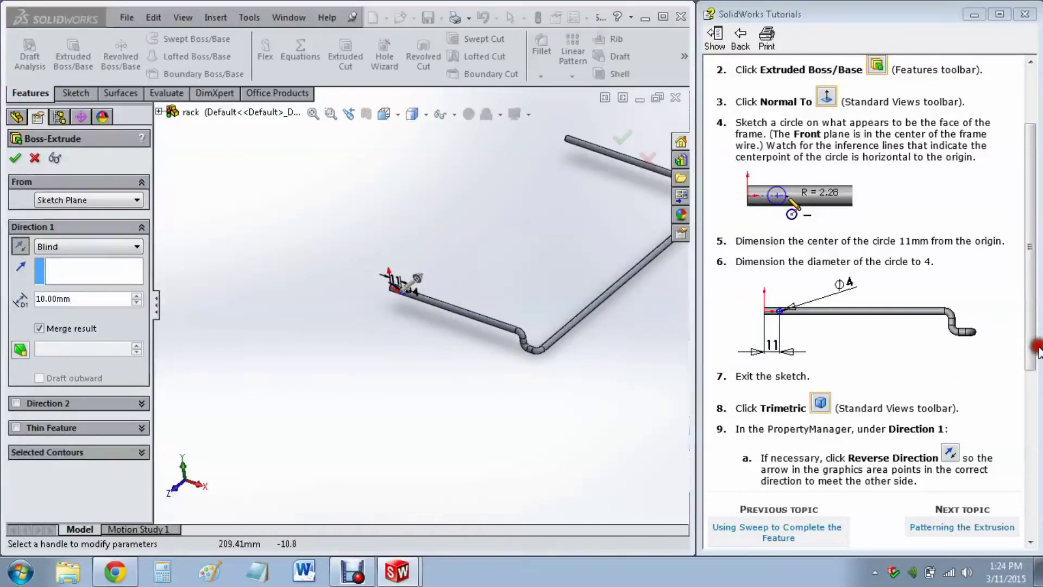
{"action": "left_click_drag", "start_coordinate": [1033, 325], "coordinate": [1037, 491]}
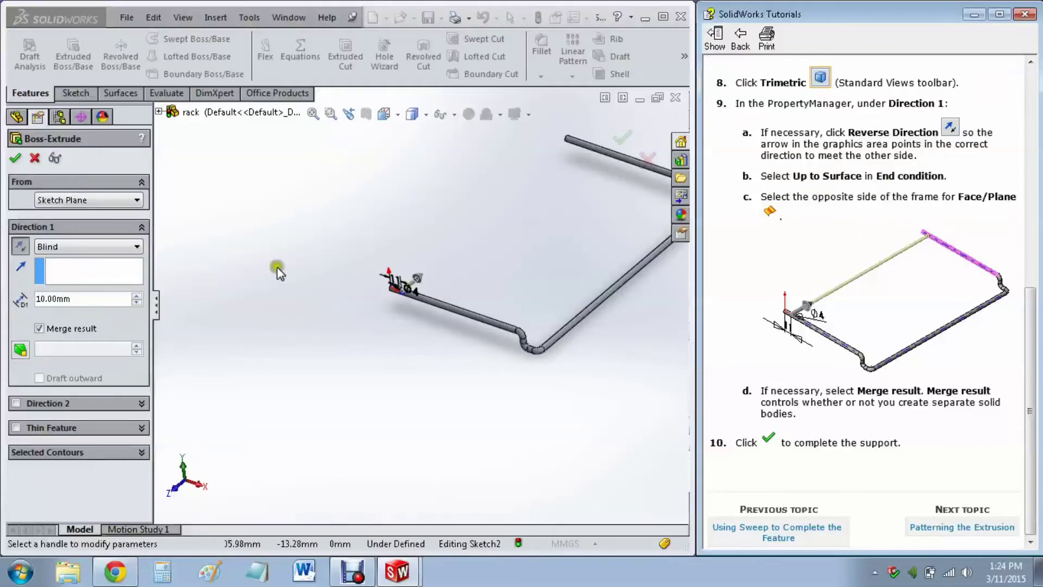
{"action": "left_click", "coordinate": [67, 246]}
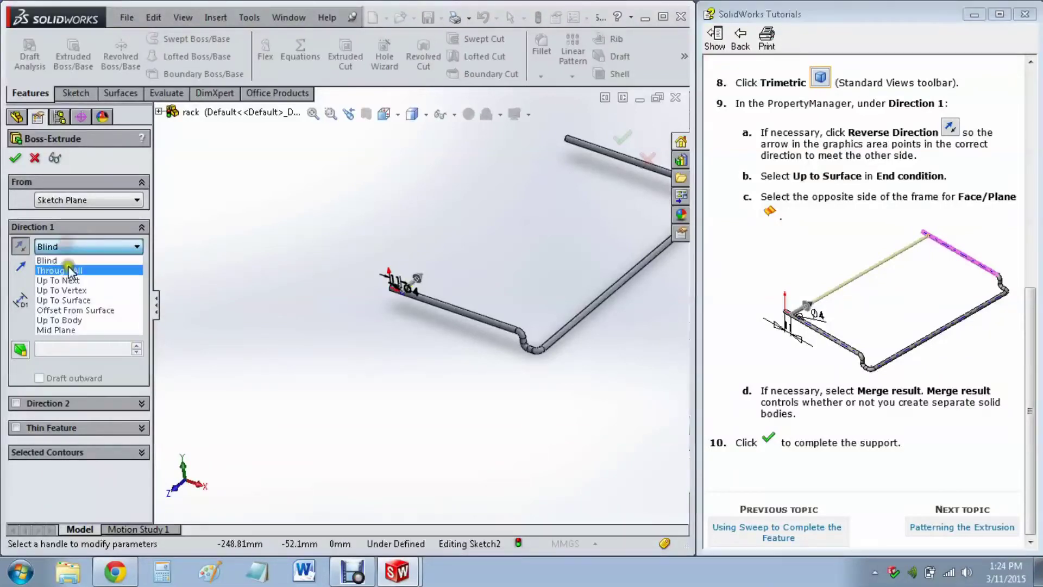
{"action": "left_click", "coordinate": [87, 300]}
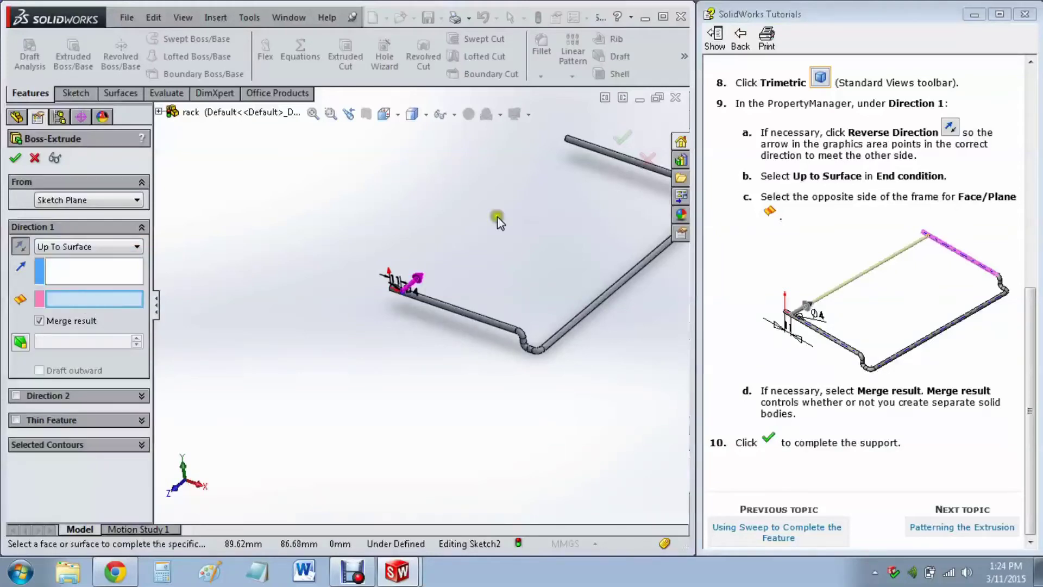
{"action": "left_click", "coordinate": [576, 142]}
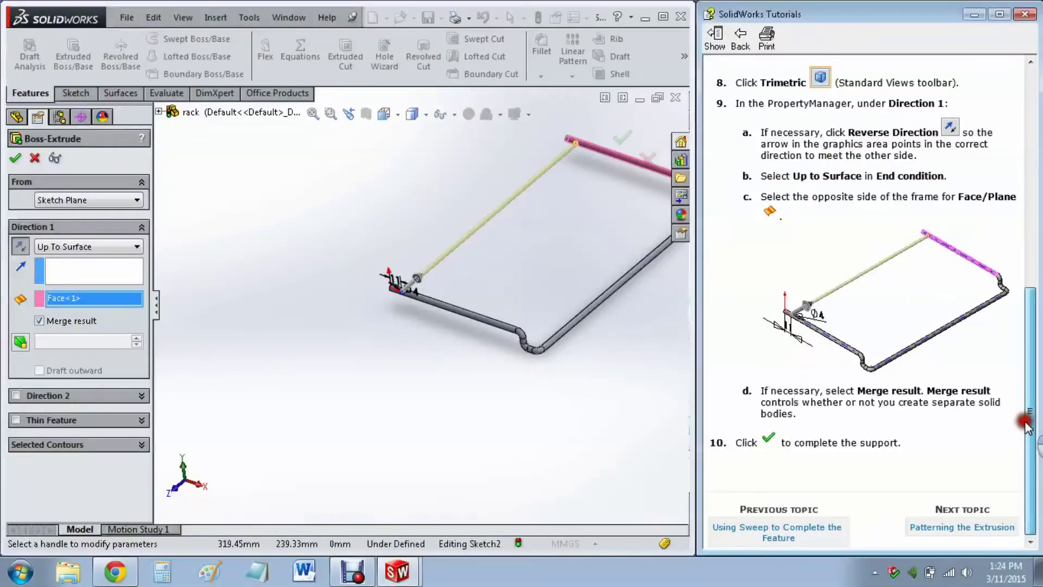
{"action": "left_click", "coordinate": [14, 159]}
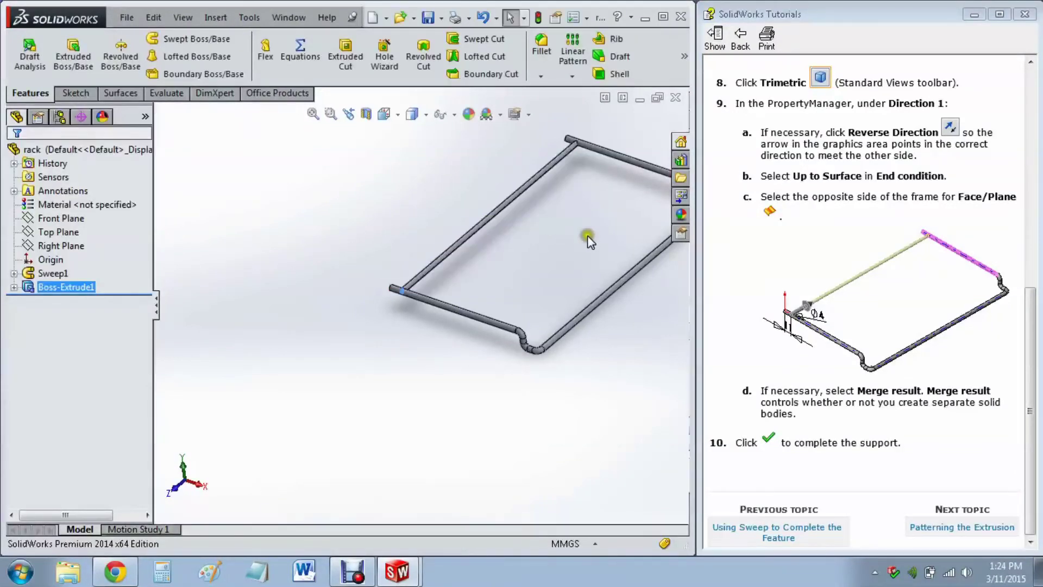
Show the temporary axes, zoom out over the frame, and start a Linear Pattern of Boss-Extrude1.
{"action": "left_click", "coordinate": [961, 528]}
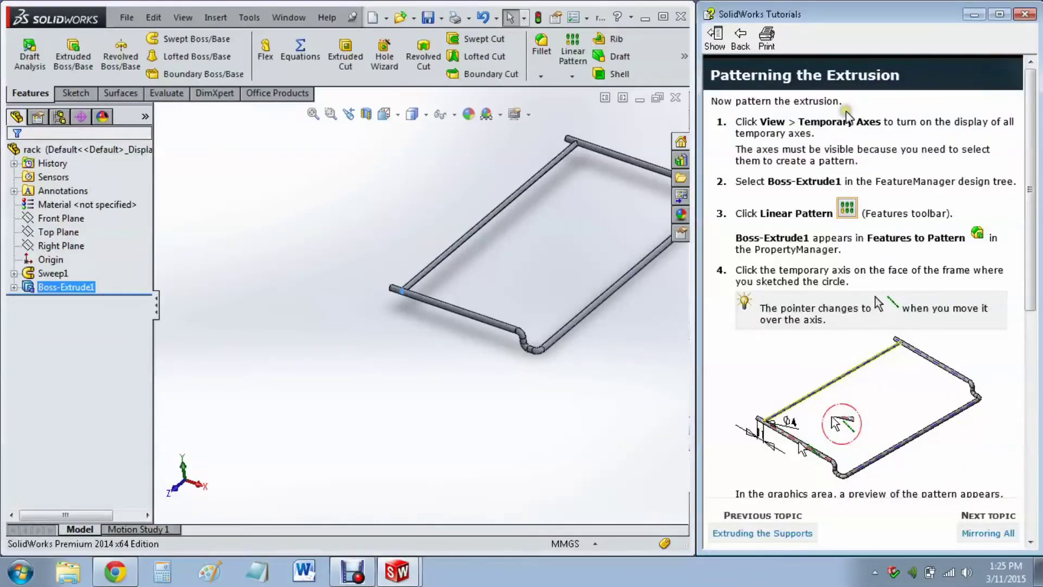
{"action": "left_click", "coordinate": [189, 18]}
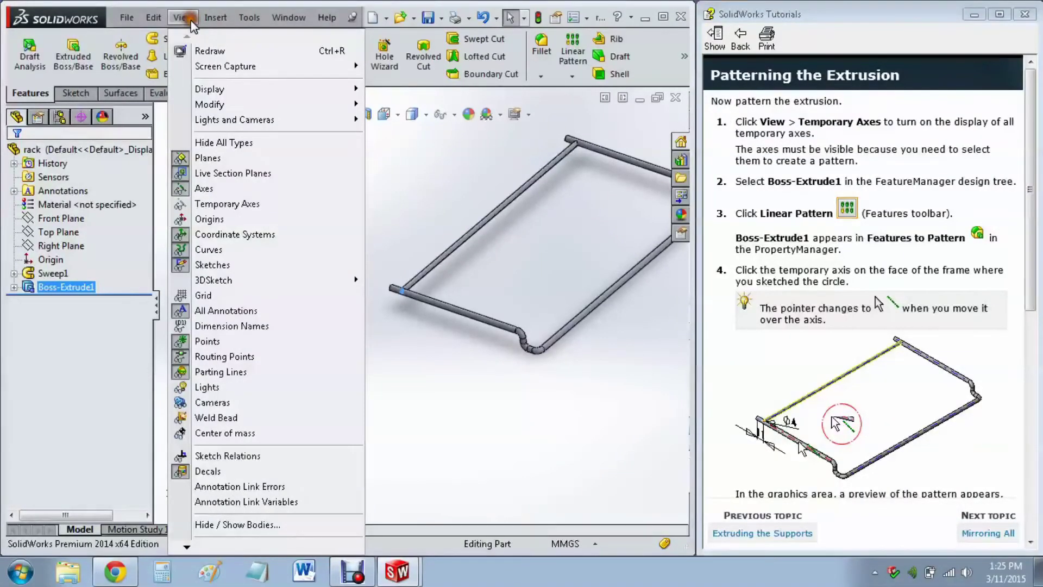
{"action": "left_click", "coordinate": [261, 204]}
{"action": "scroll", "coordinate": [503, 305], "scroll_direction": "down", "scroll_amount": 5}
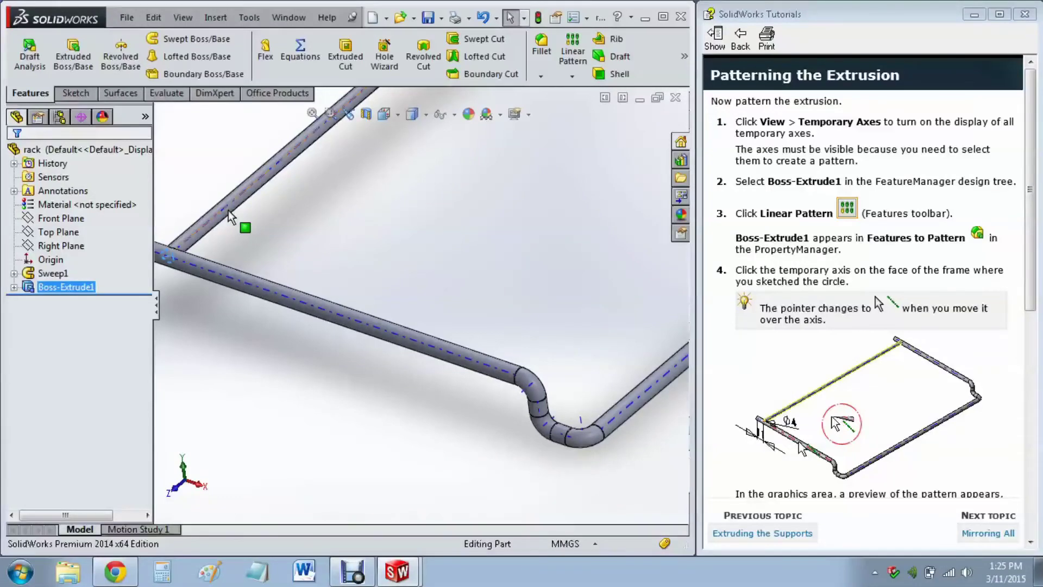
{"action": "key", "text": "z"}
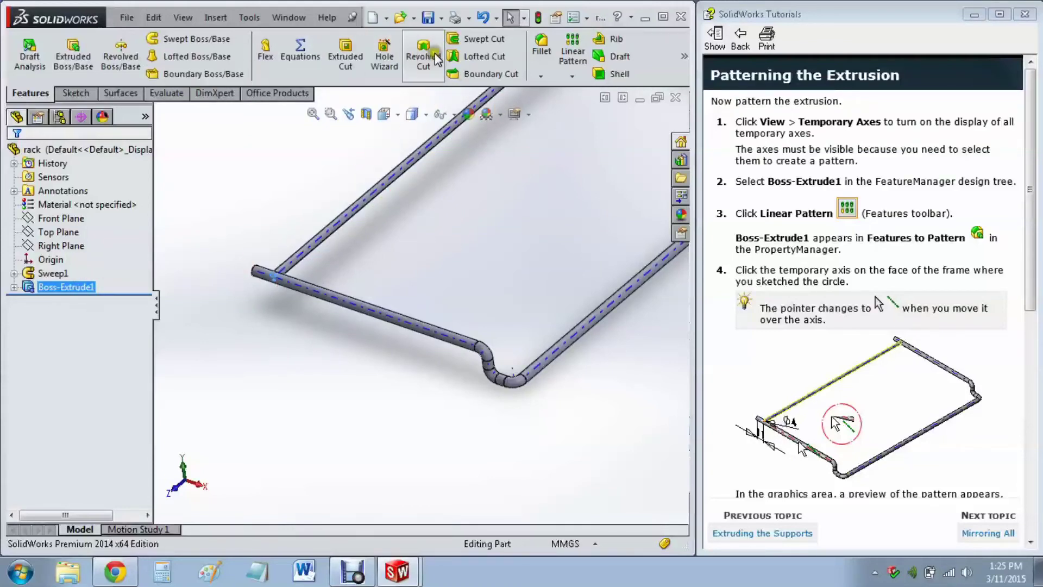
{"action": "left_click", "coordinate": [847, 208]}
{"action": "left_click", "coordinate": [572, 52]}
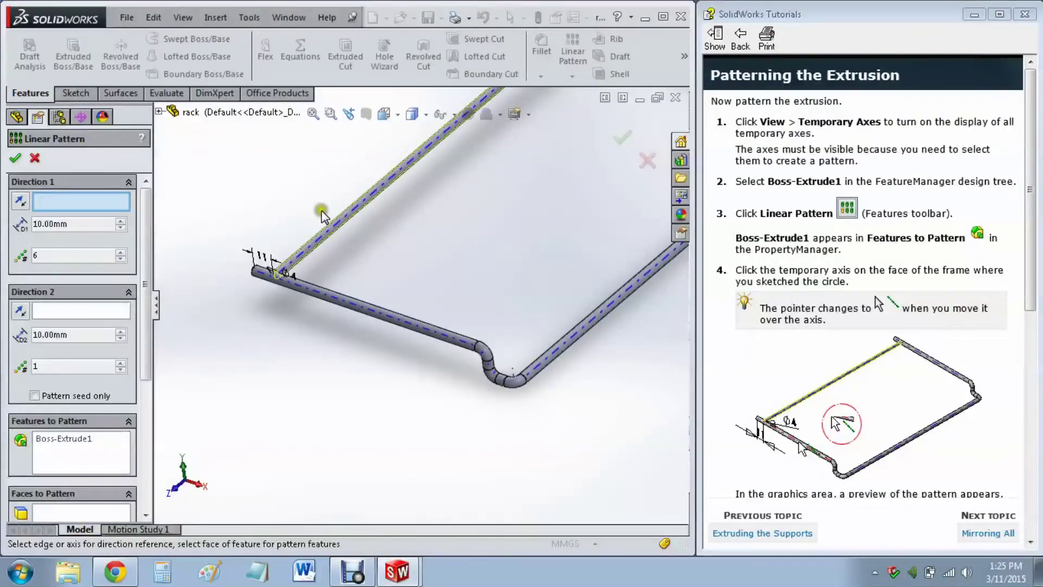
Replace the pattern's Direction 1 reference with the frame edge.
{"action": "scroll", "coordinate": [320, 212], "scroll_direction": "up", "scroll_amount": 3}
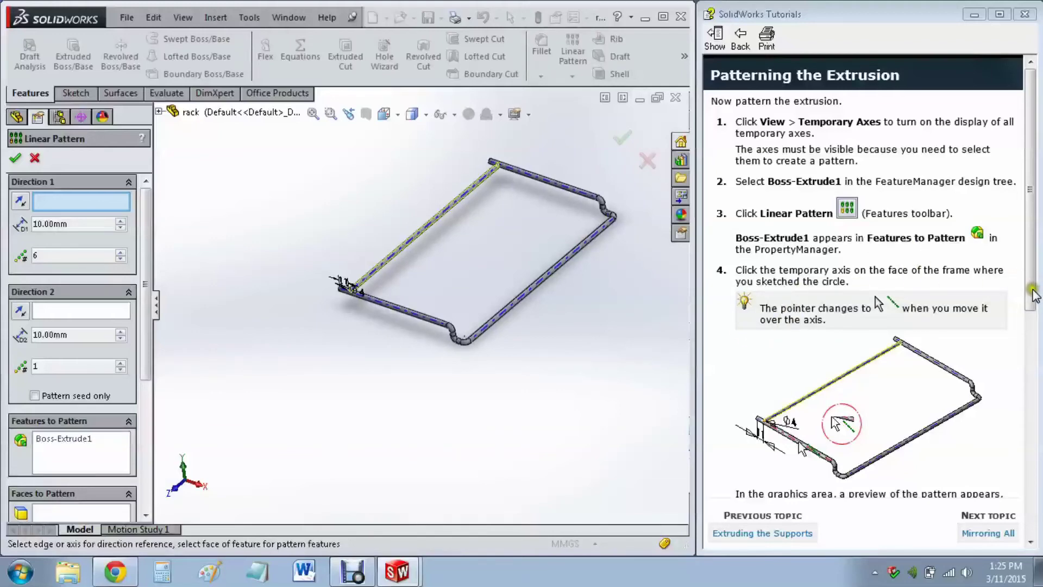
{"action": "left_click_drag", "start_coordinate": [1034, 296], "coordinate": [1005, 492]}
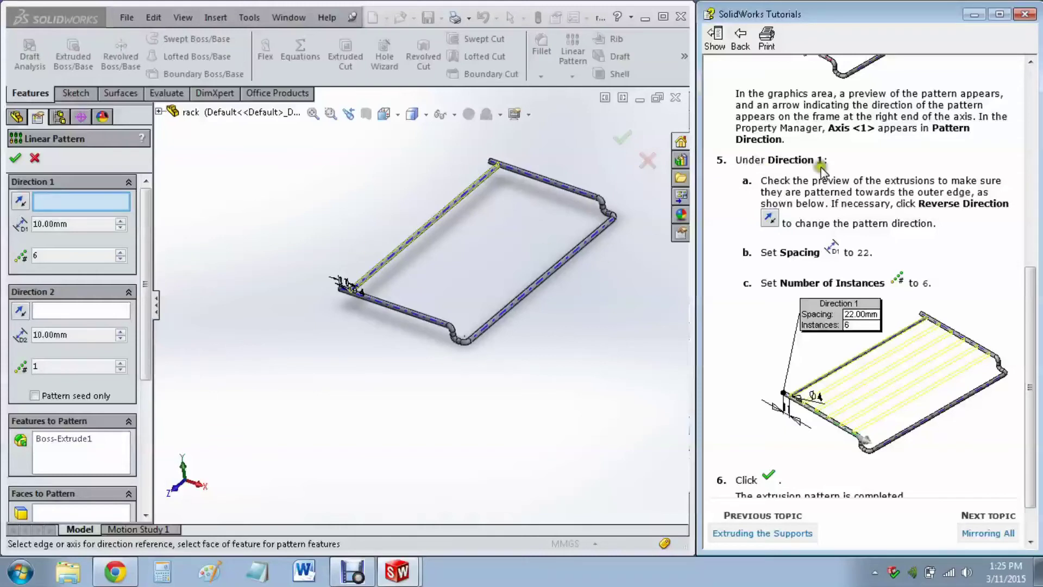
{"action": "left_click", "coordinate": [63, 271]}
{"action": "left_click", "coordinate": [97, 228]}
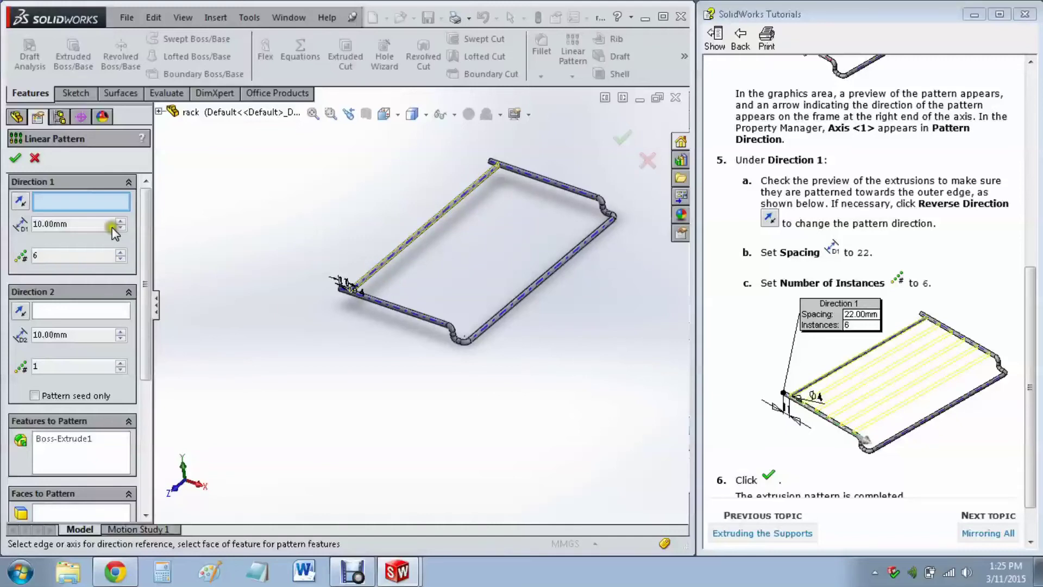
{"action": "left_click", "coordinate": [372, 277]}
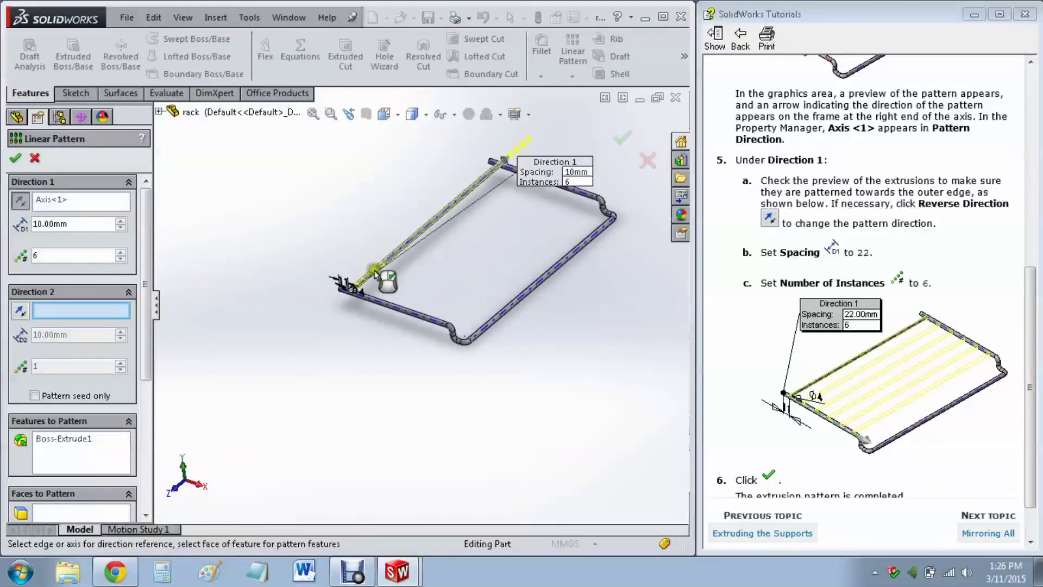
{"action": "scroll", "coordinate": [481, 259], "scroll_direction": "down", "scroll_amount": 3}
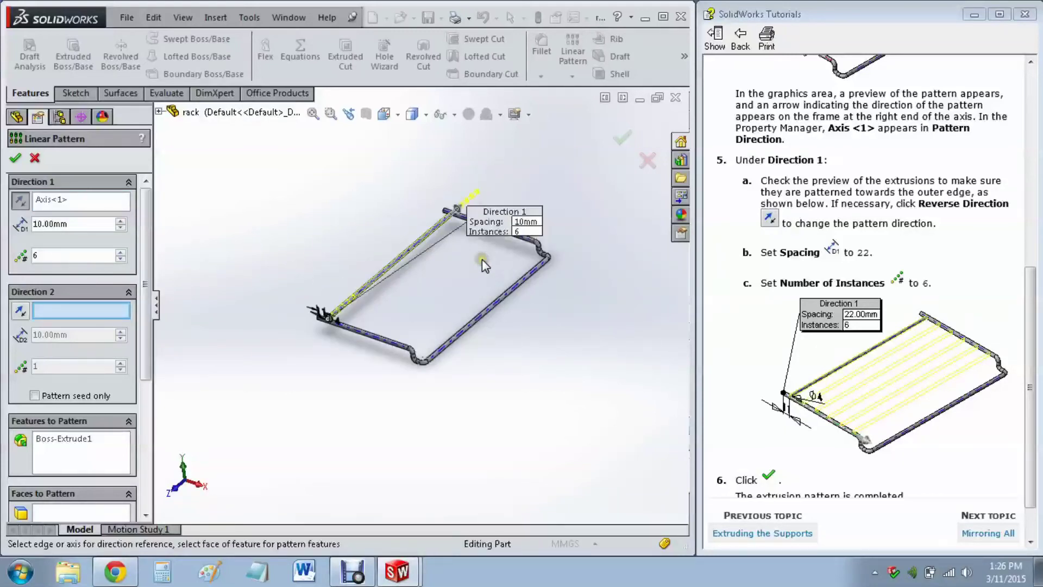
{"action": "right_click", "coordinate": [62, 205]}
{"action": "left_click", "coordinate": [112, 212]}
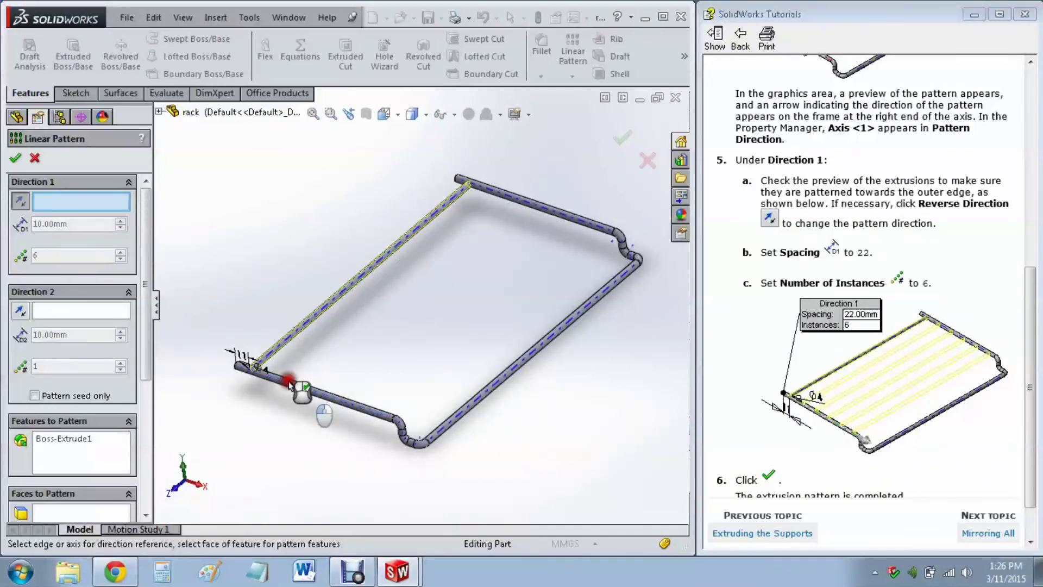
{"action": "left_click", "coordinate": [289, 382]}
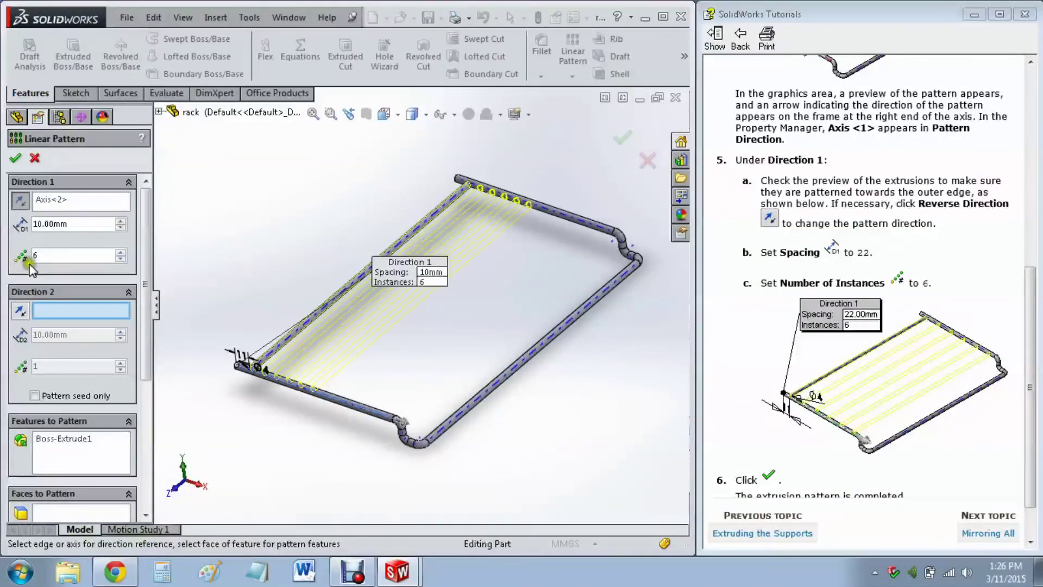
Set the rod spacing to 22 mm with 6 instances and accept the pattern.
{"action": "left_click", "coordinate": [123, 222]}
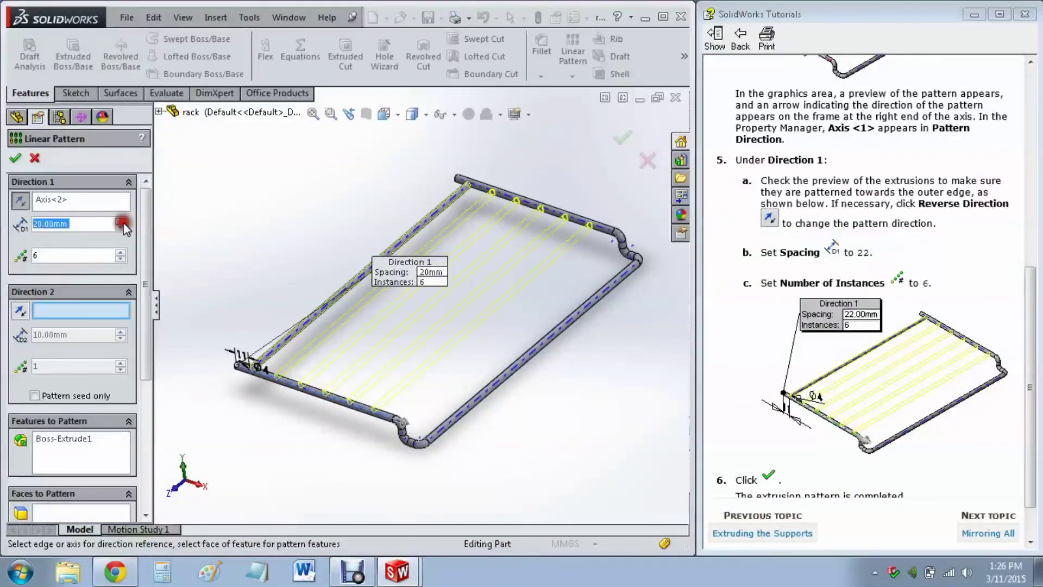
{"action": "left_click", "coordinate": [73, 224]}
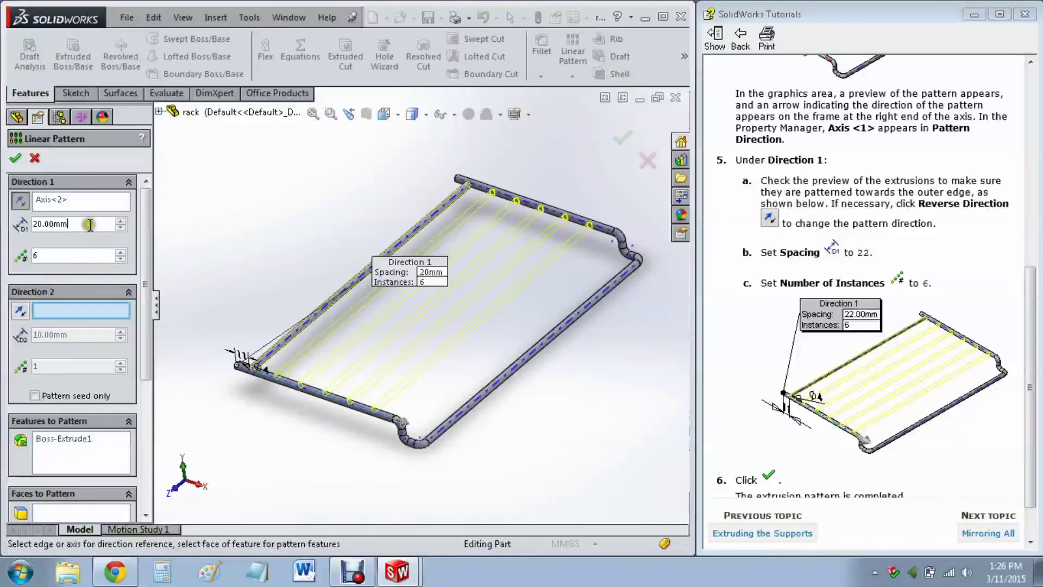
{"action": "key", "text": "ctrl+a"}
{"action": "type", "text": "22"}
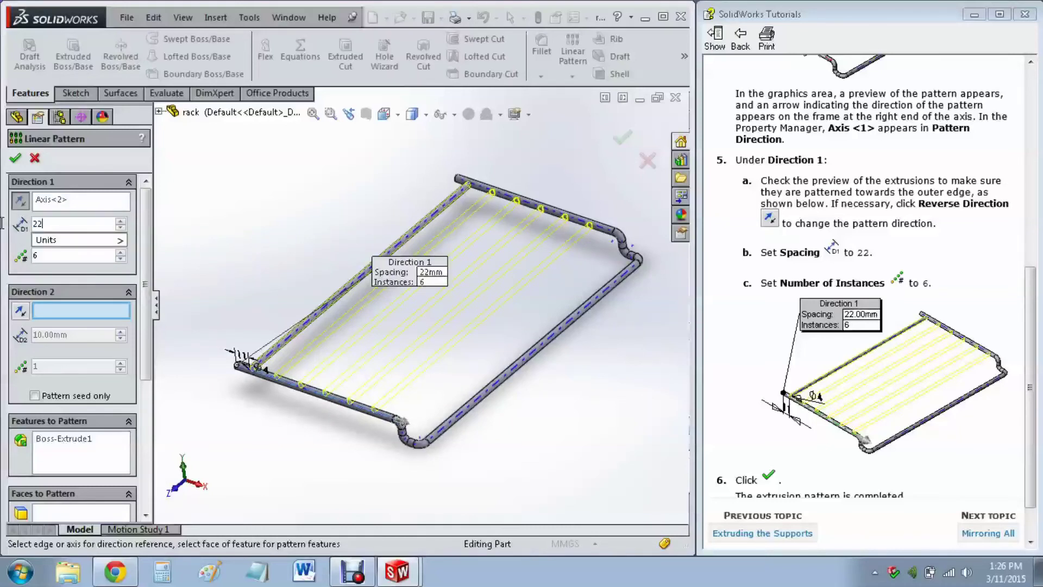
{"action": "key", "text": "Return"}
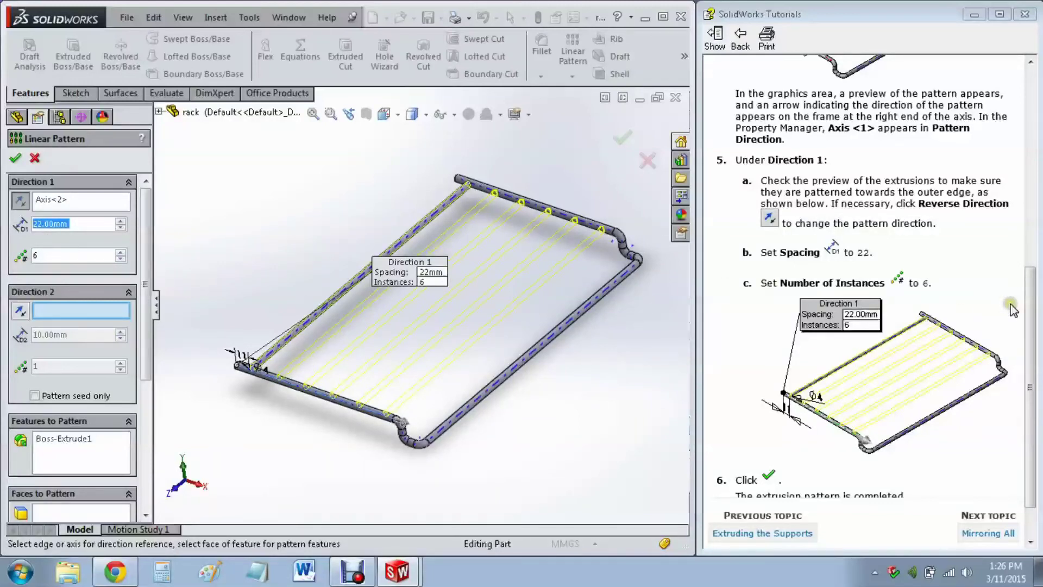
{"action": "left_click", "coordinate": [1017, 356]}
{"action": "scroll", "coordinate": [1016, 356], "scroll_direction": "down", "scroll_amount": 2}
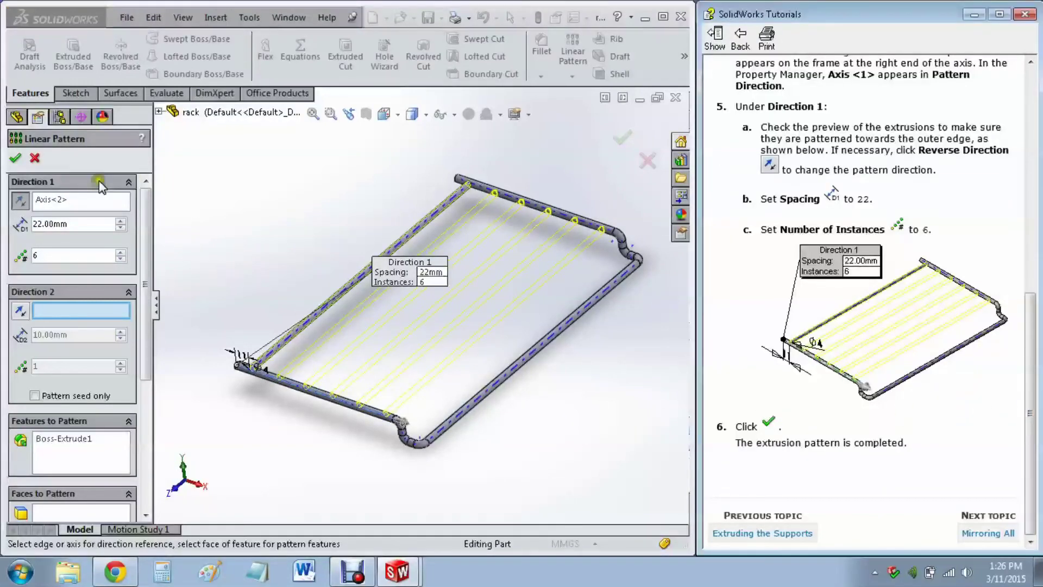
{"action": "left_click", "coordinate": [15, 158]}
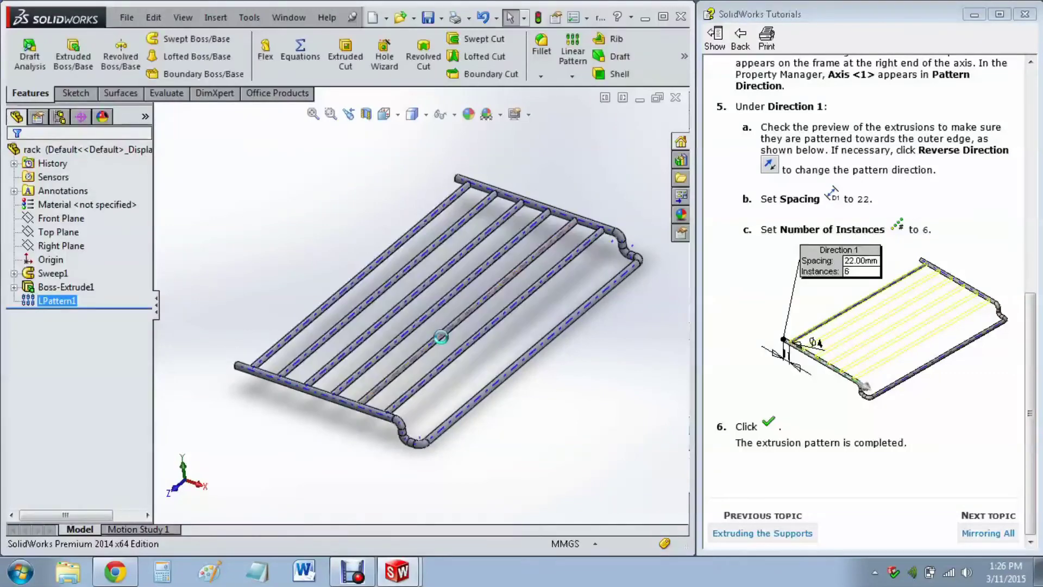
Go to the Mirroring All tutorial topic, hide the temporary axes, and orbit to the rack's end.
{"action": "left_click", "coordinate": [983, 535]}
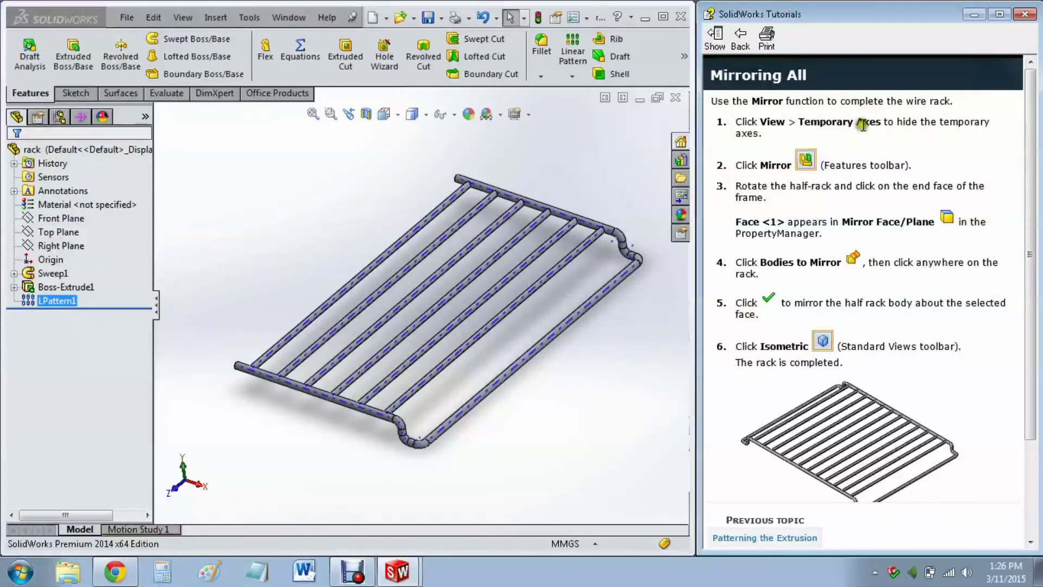
{"action": "left_click", "coordinate": [184, 18]}
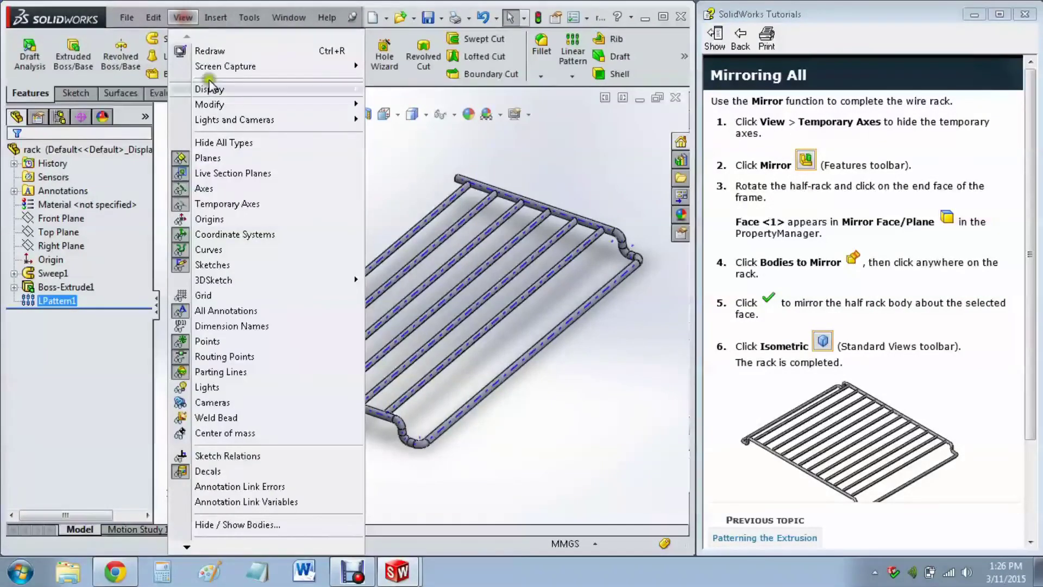
{"action": "left_click", "coordinate": [273, 208]}
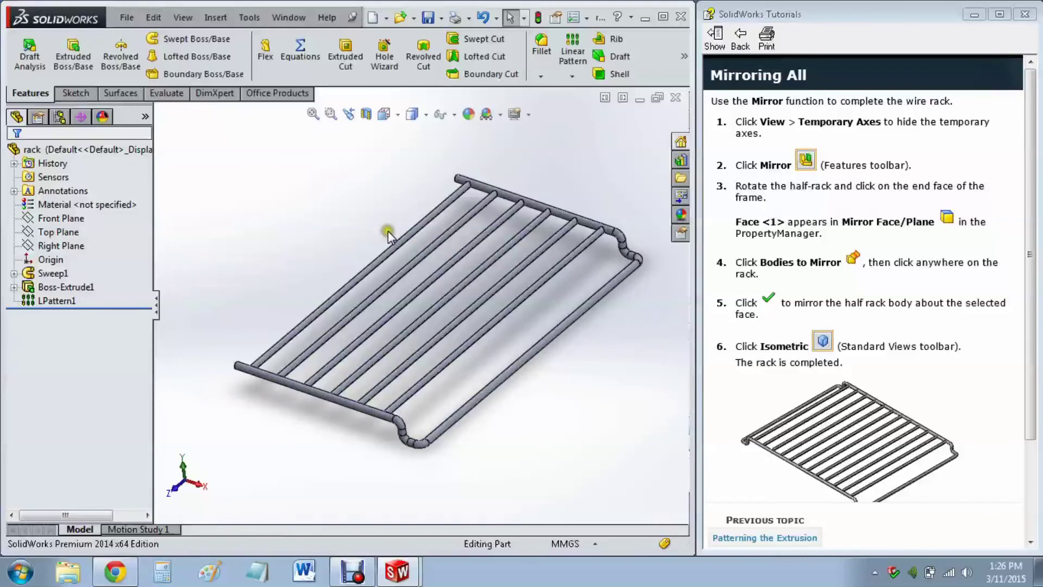
{"action": "middle_click_drag", "start_coordinate": [388, 231], "coordinate": [548, 388]}
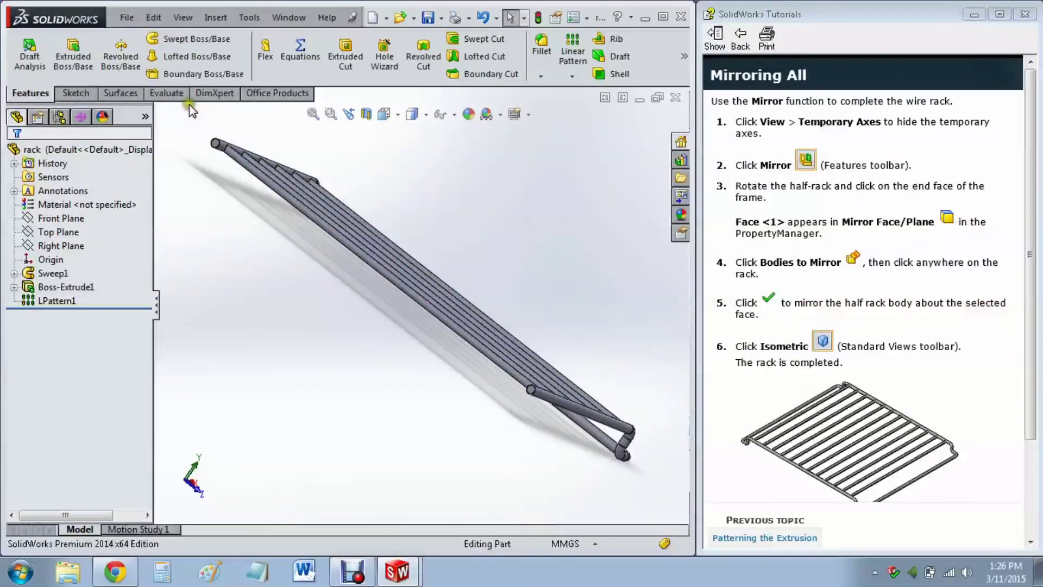
{"action": "left_click", "coordinate": [531, 391]}
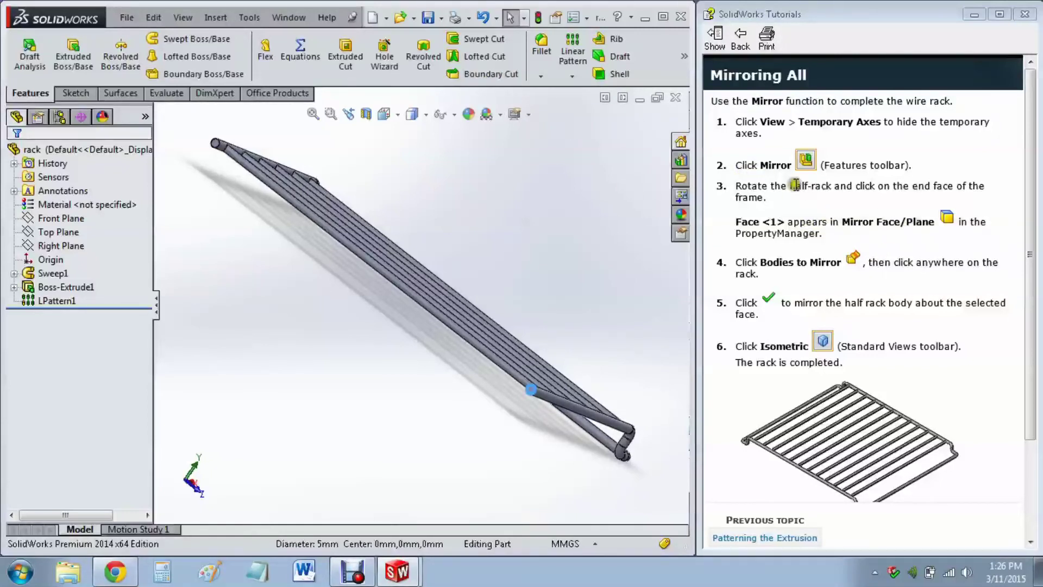
Start a new Mirror feature from the Linear Pattern flyout.
{"action": "left_click", "coordinate": [804, 162]}
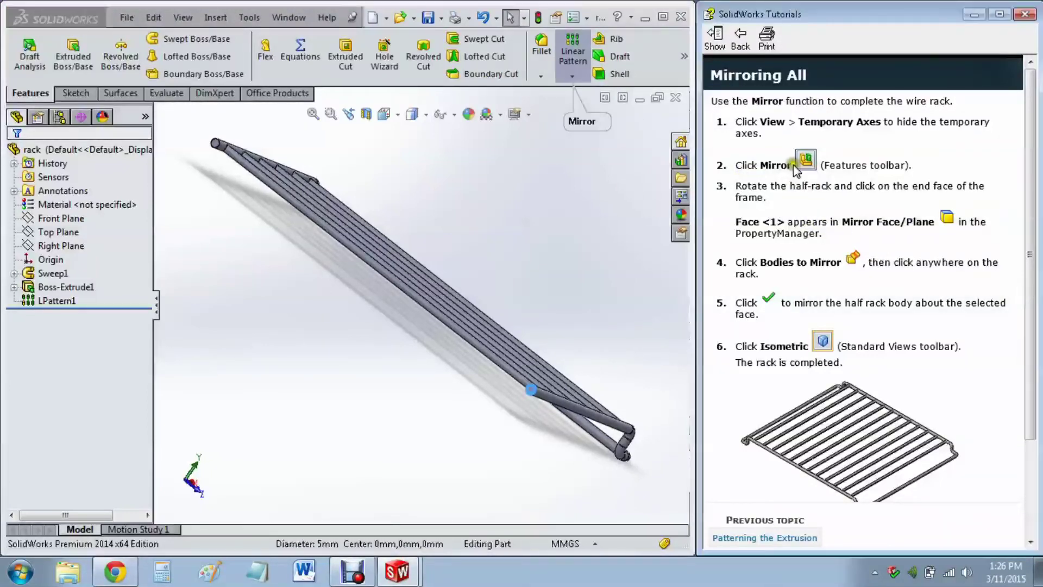
{"action": "left_click", "coordinate": [572, 76]}
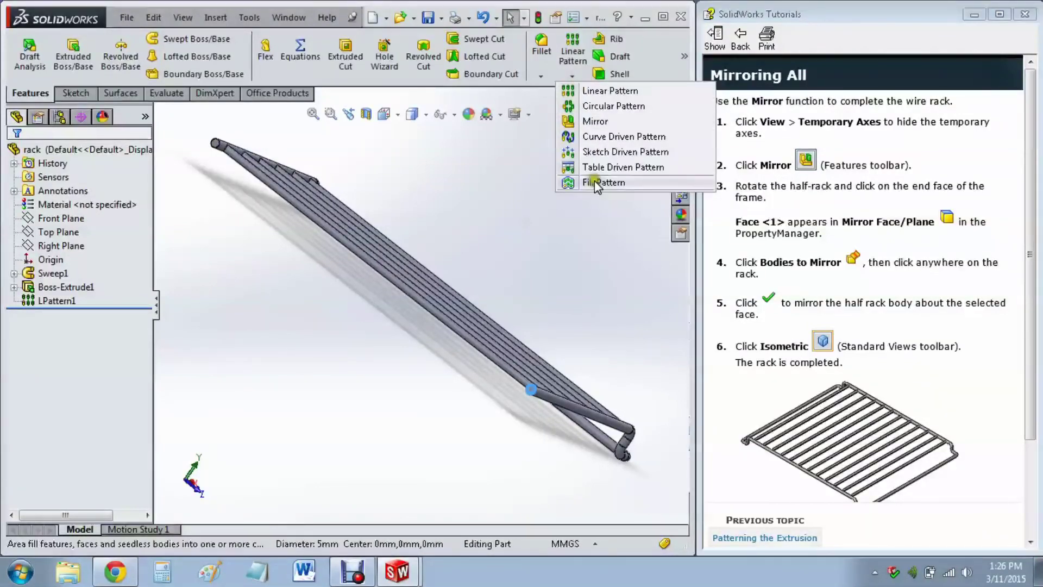
{"action": "left_click", "coordinate": [596, 121]}
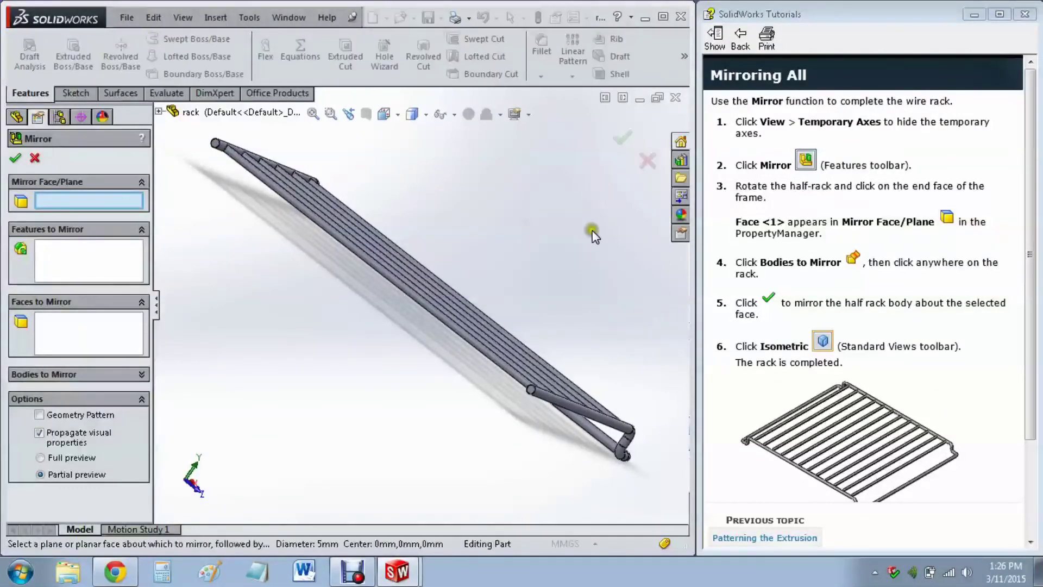
Set the frame's end face as the mirror plane.
{"action": "middle_click_drag", "start_coordinate": [580, 249], "coordinate": [570, 262]}
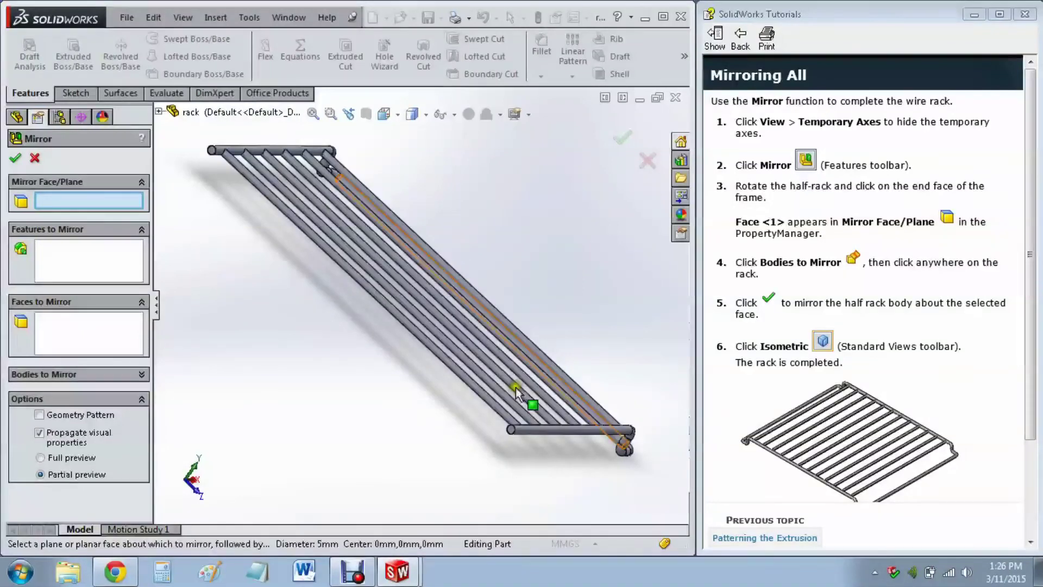
{"action": "left_click", "coordinate": [511, 432]}
{"action": "middle_click_drag", "start_coordinate": [562, 209], "coordinate": [272, 205]}
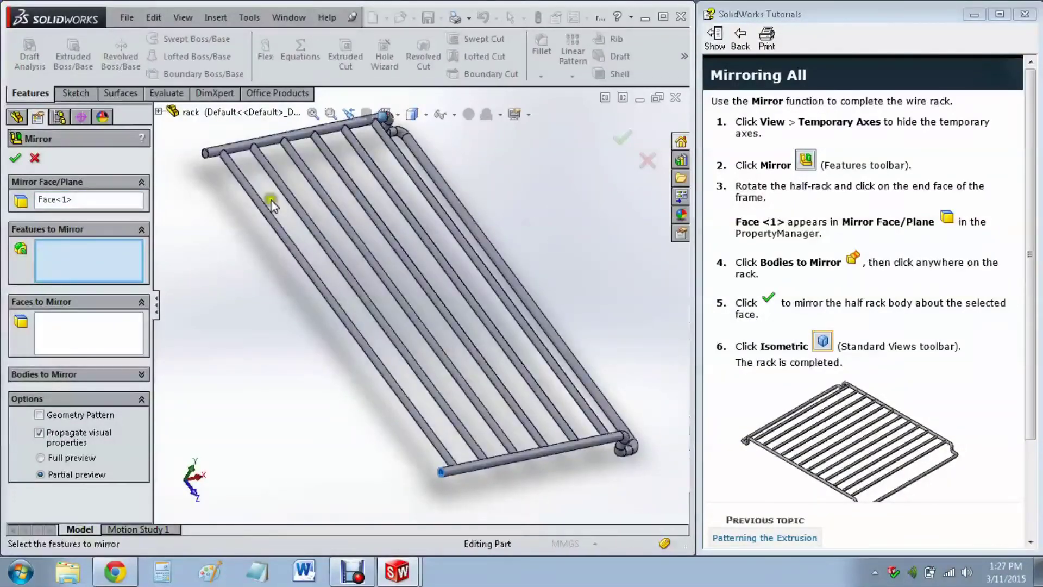
Mirror LPattern1, Boss-Extrude1 and Sweep1 with full preview enabled and confirm.
{"action": "left_click", "coordinate": [159, 113]}
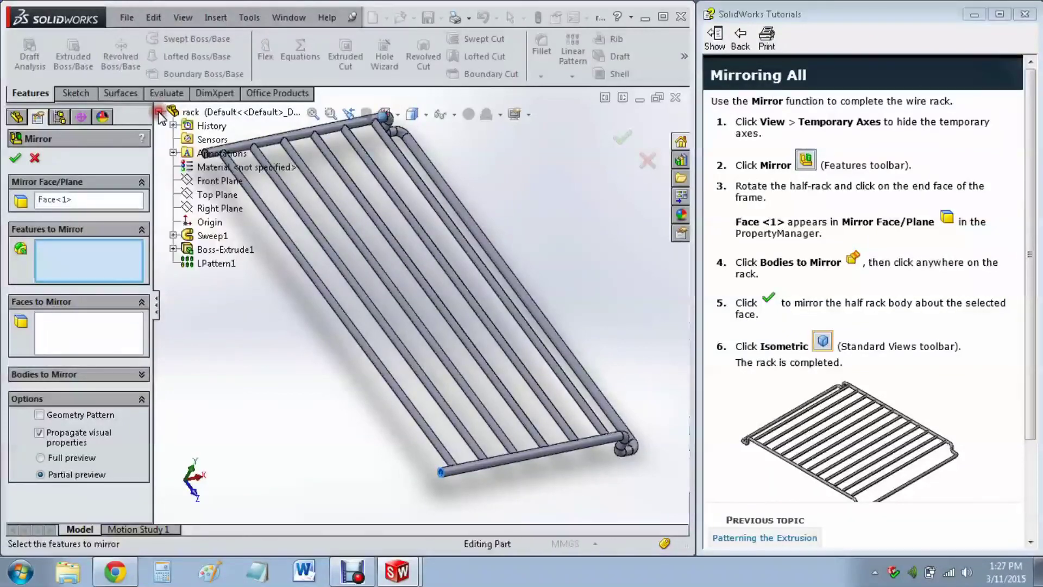
{"action": "left_click", "coordinate": [217, 264]}
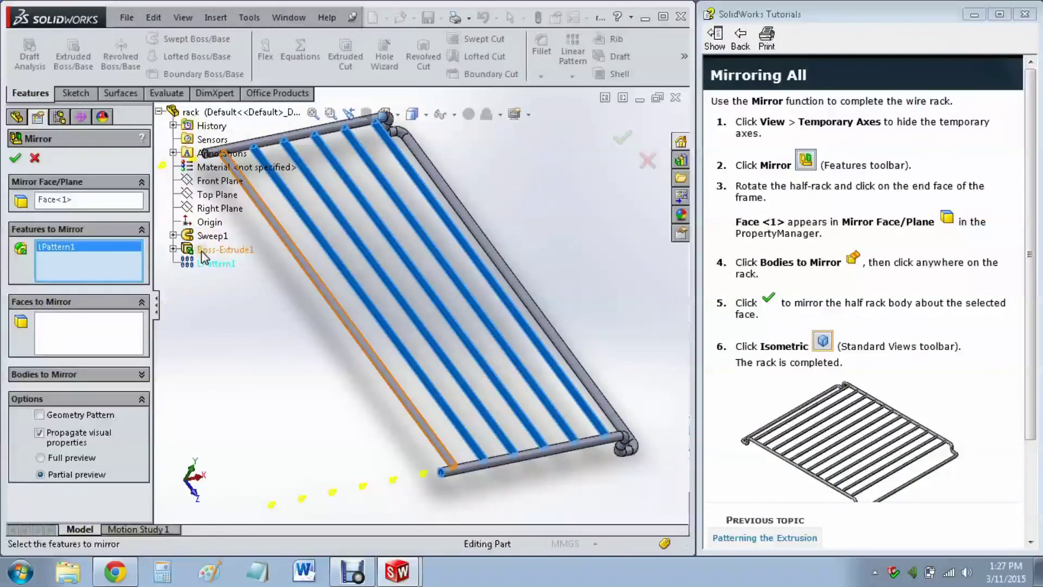
{"action": "left_click", "coordinate": [208, 250]}
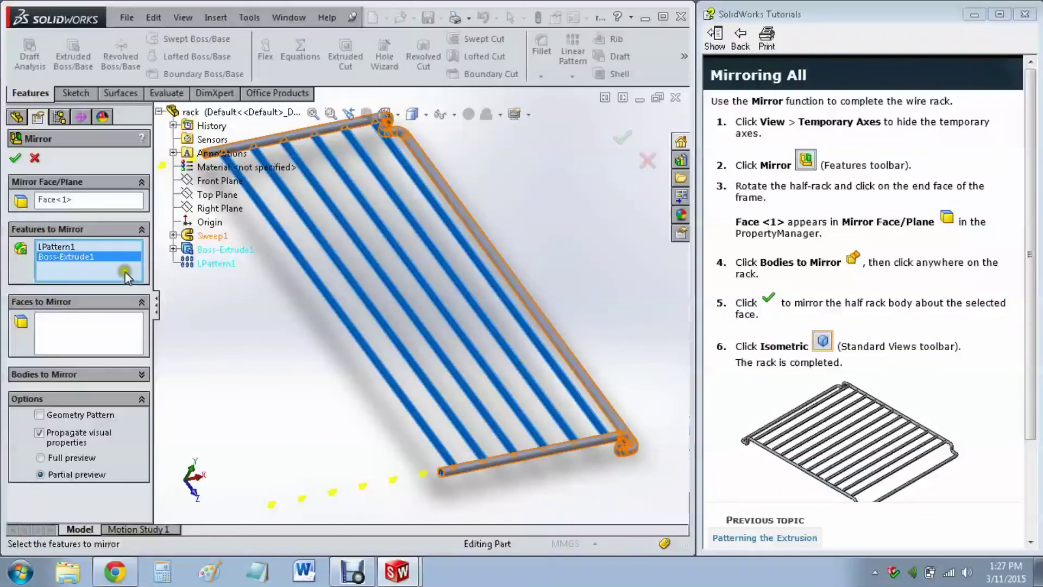
{"action": "left_click", "coordinate": [212, 236]}
{"action": "scroll", "coordinate": [356, 260], "scroll_direction": "up", "scroll_amount": 3}
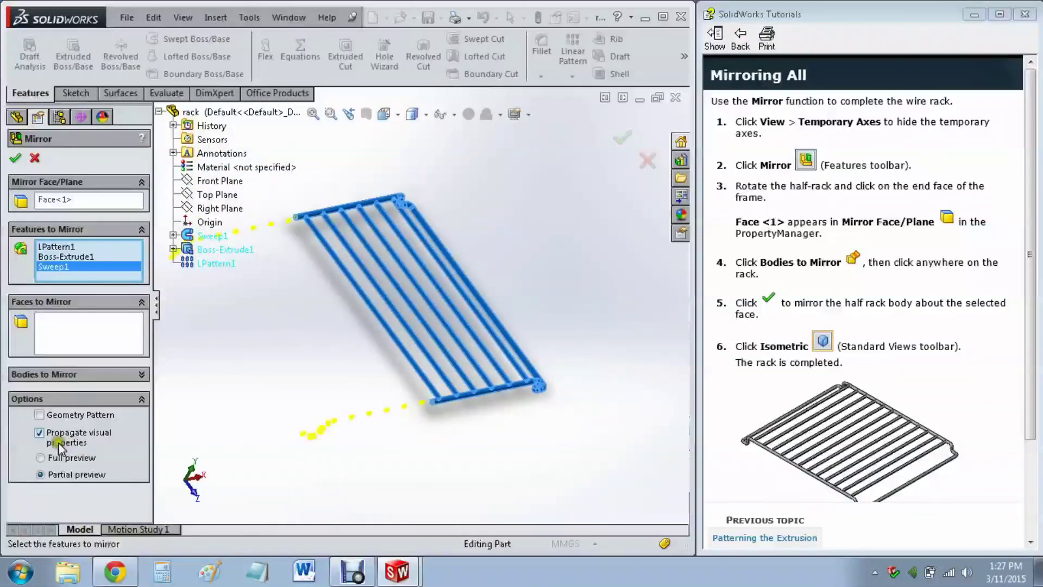
{"action": "left_click", "coordinate": [70, 457]}
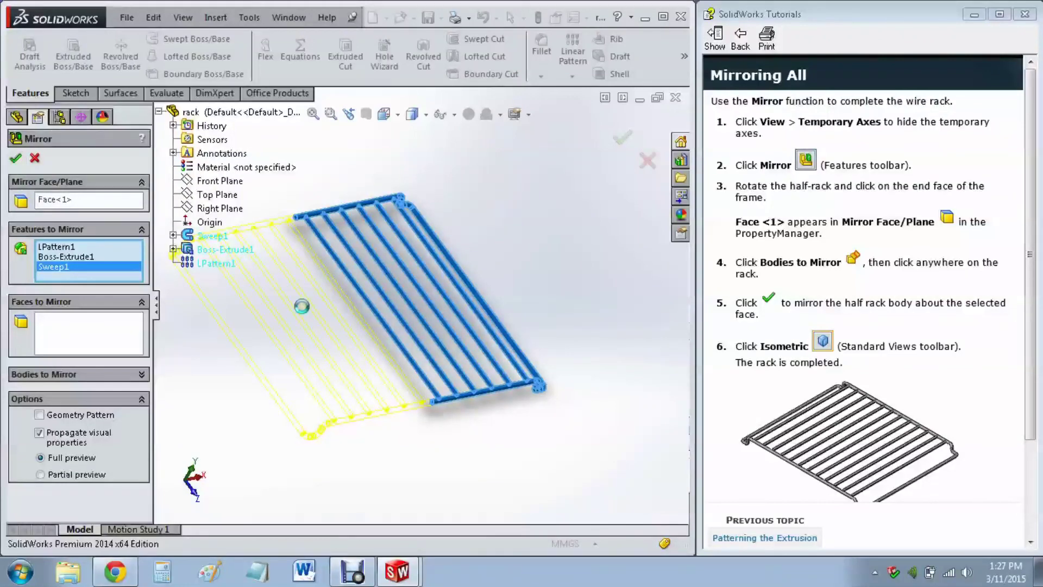
{"action": "key", "text": "Return"}
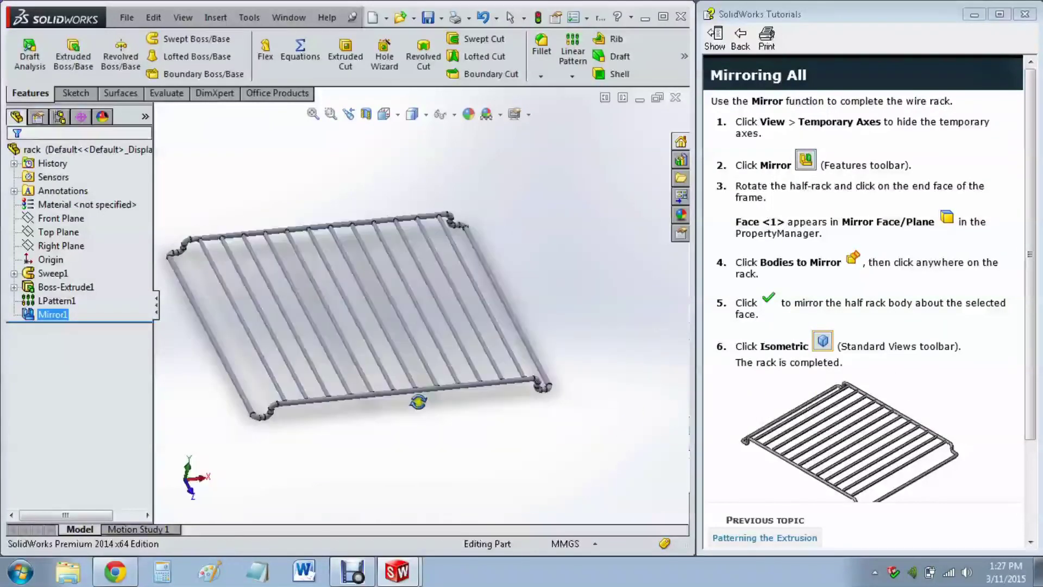
Orbit the finished rack, snap it to the Isometric view, and clear the selection.
{"action": "middle_click_drag", "start_coordinate": [417, 402], "coordinate": [374, 369]}
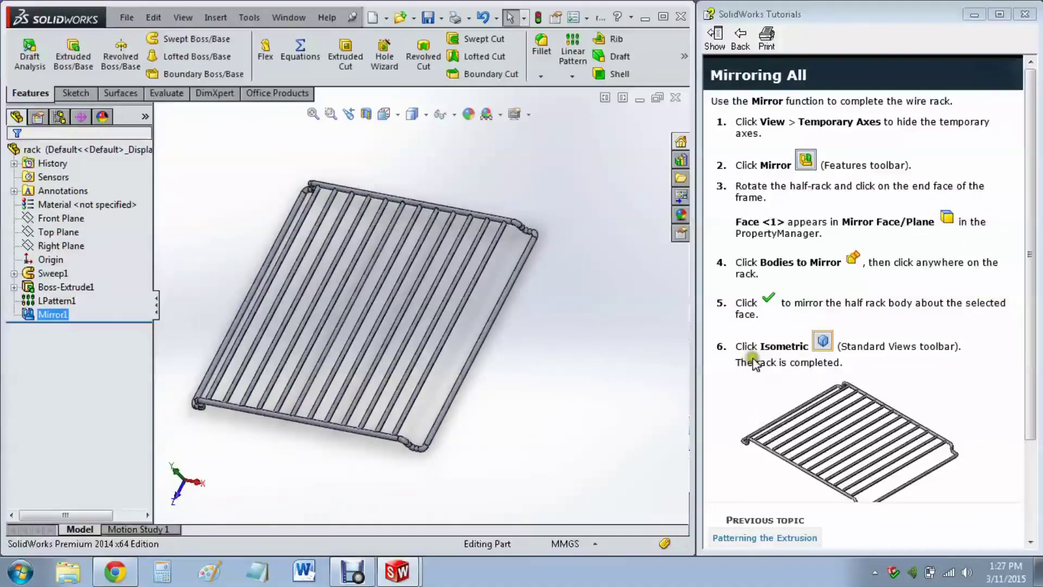
{"action": "left_click", "coordinate": [382, 121]}
{"action": "left_click", "coordinate": [465, 156]}
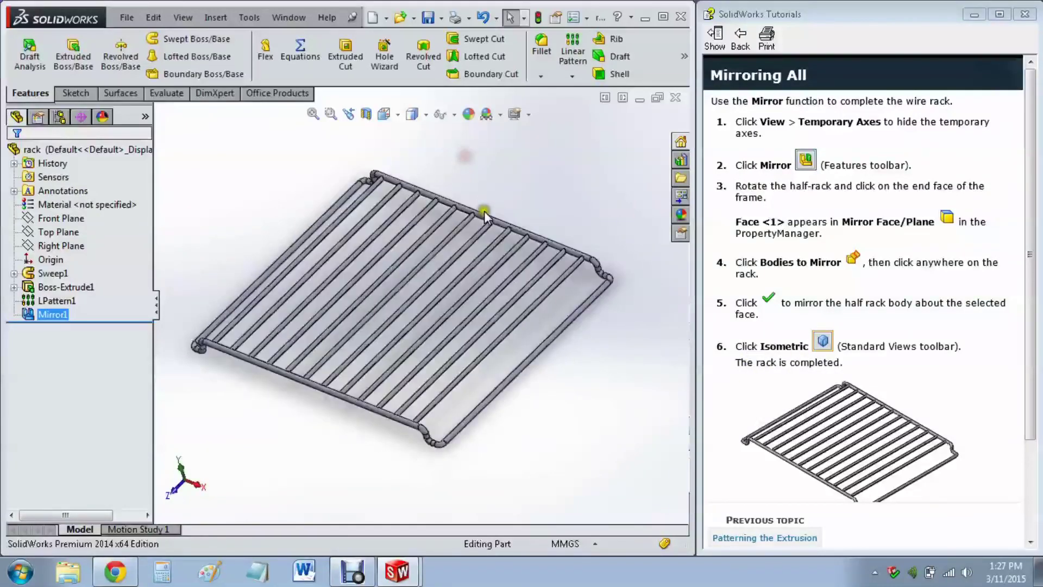
{"action": "left_click_drag", "start_coordinate": [1032, 325], "coordinate": [1006, 446]}
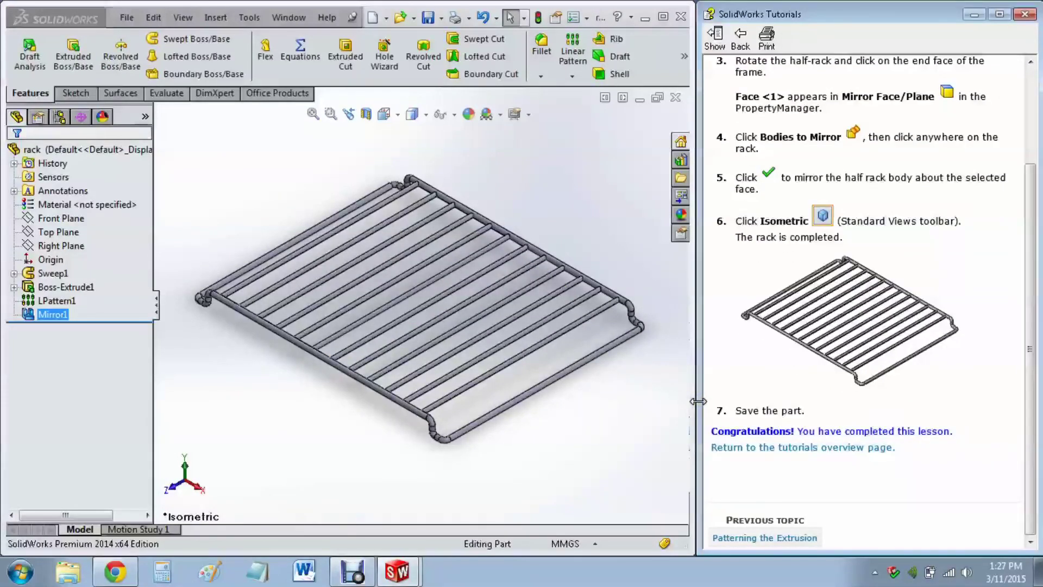
{"action": "left_click", "coordinate": [542, 209]}
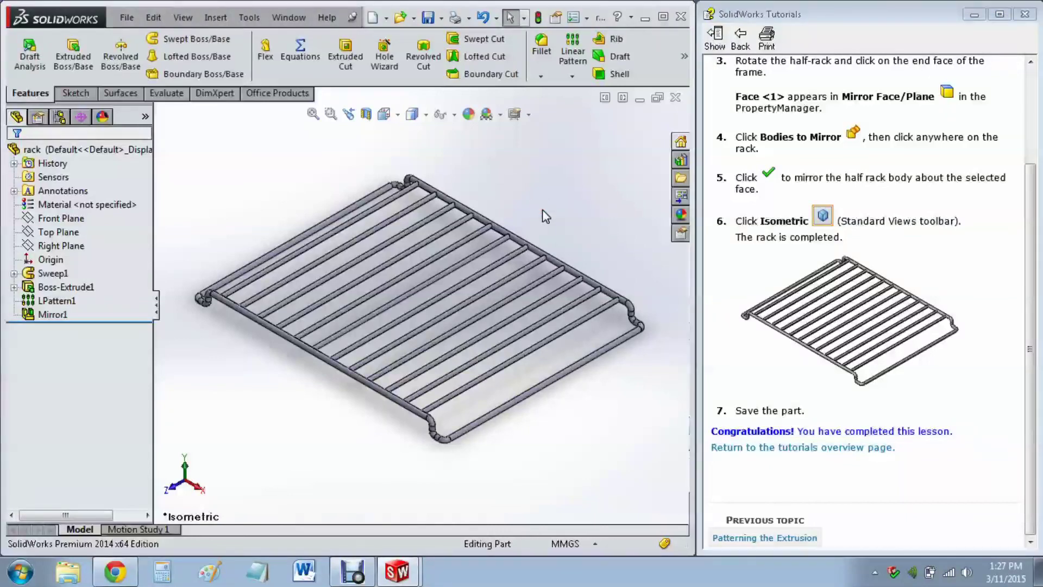